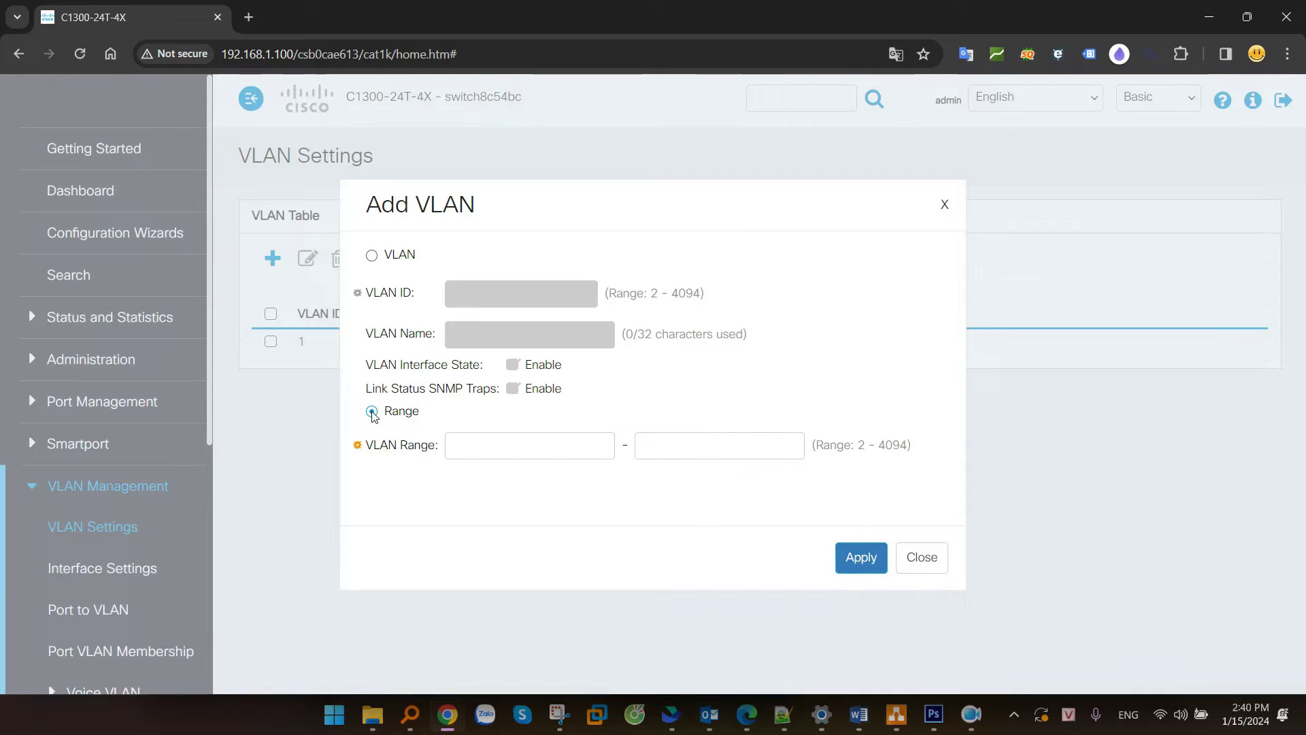
pyautogui.click(551, 449)
pyautogui.click(677, 448)
pyautogui.click(546, 453)
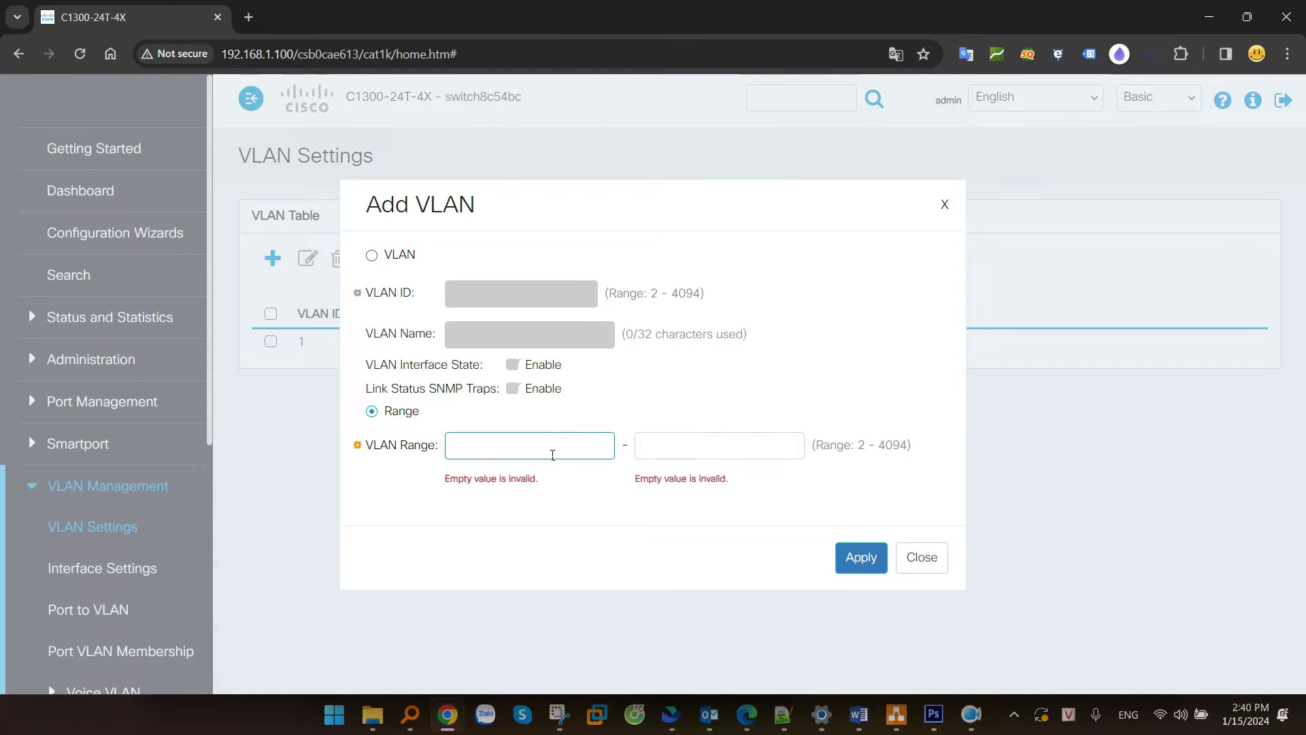
pyautogui.click(664, 449)
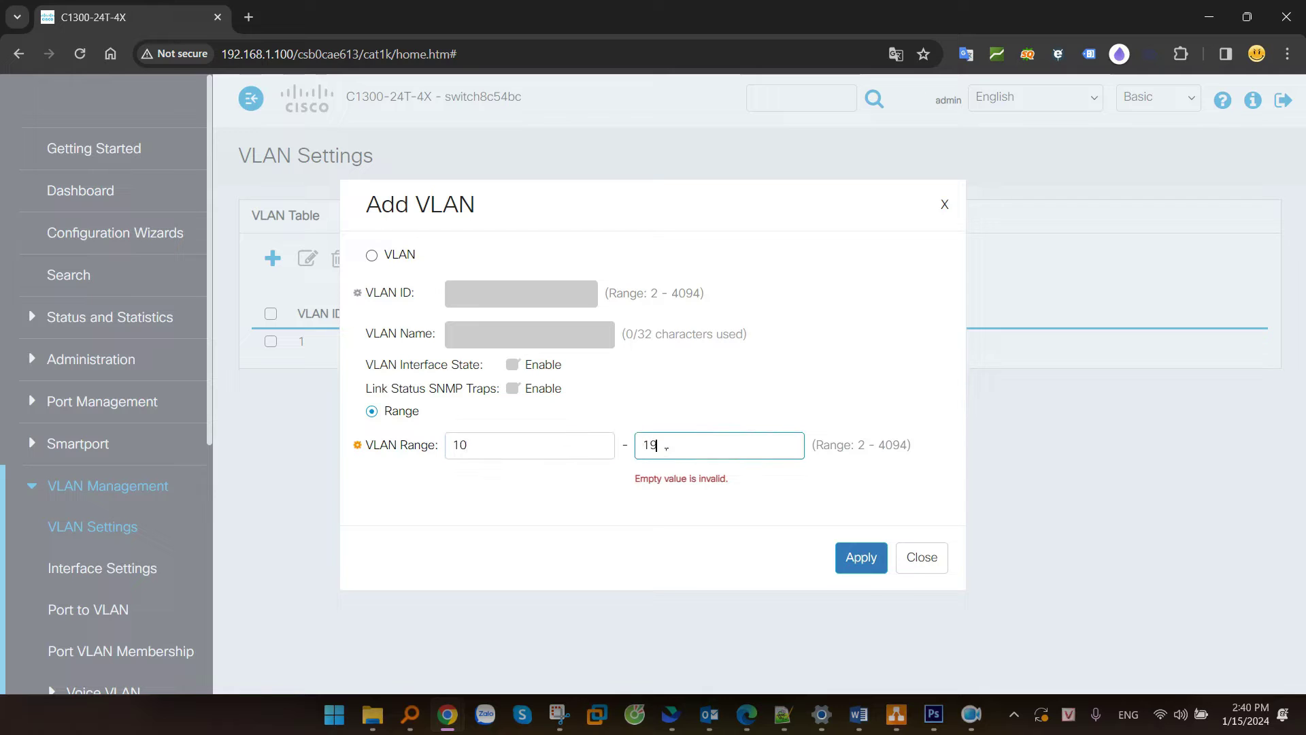
pyautogui.moveTo(672, 454); pyautogui.dragTo(582, 448)
pyautogui.click(562, 503)
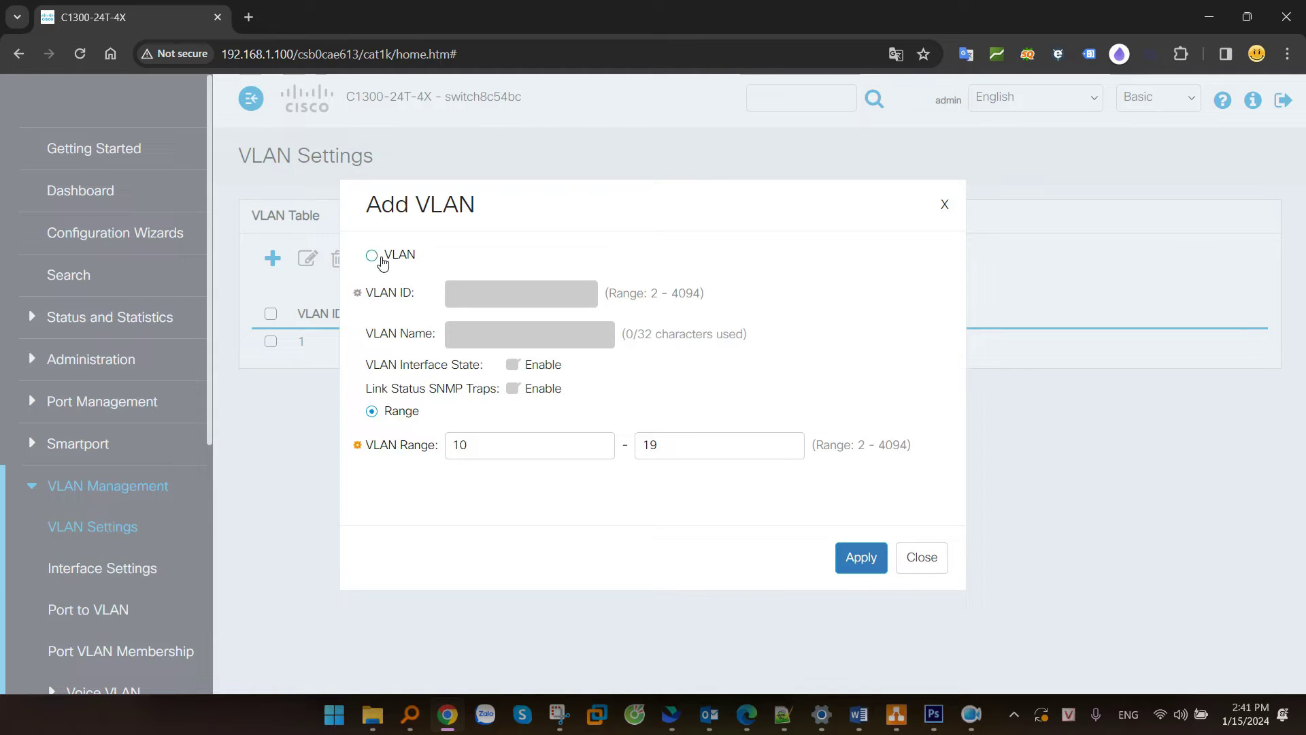
# Add a single VLAN with ID 10 and the name LAN.
pyautogui.click(372, 256)
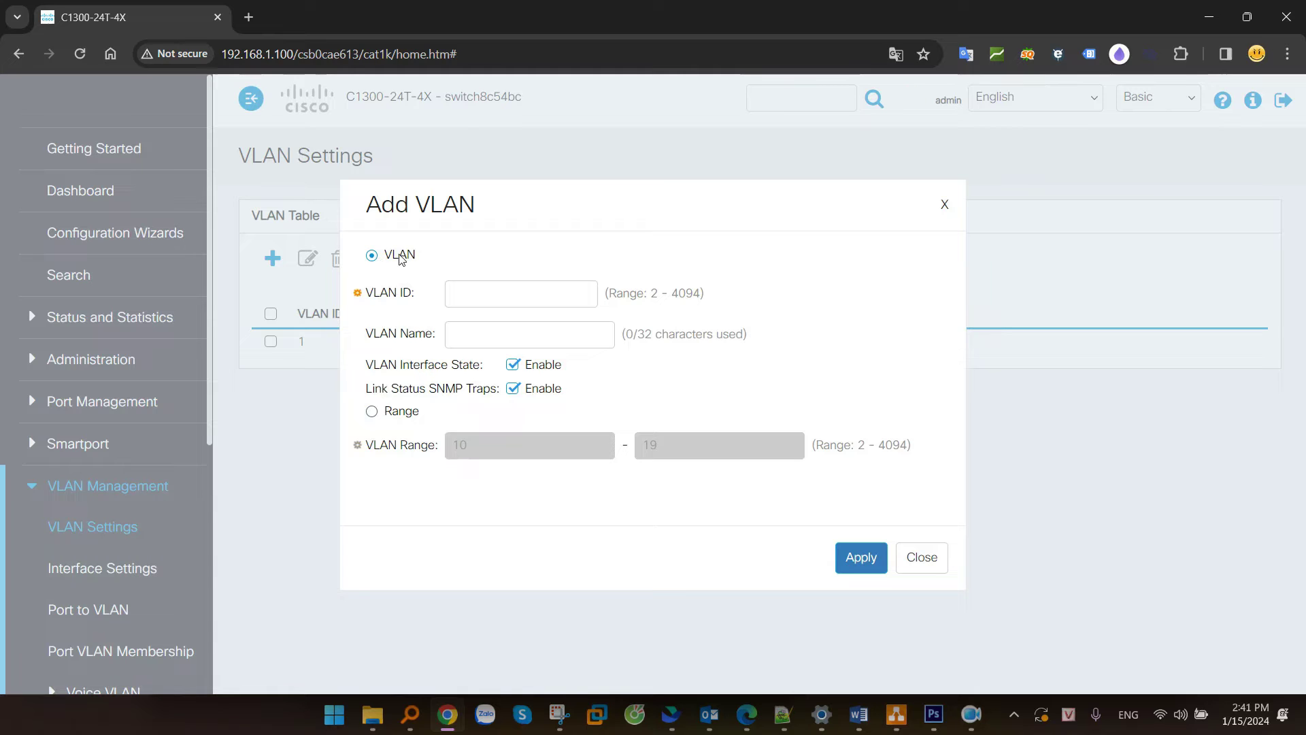
pyautogui.click(541, 299)
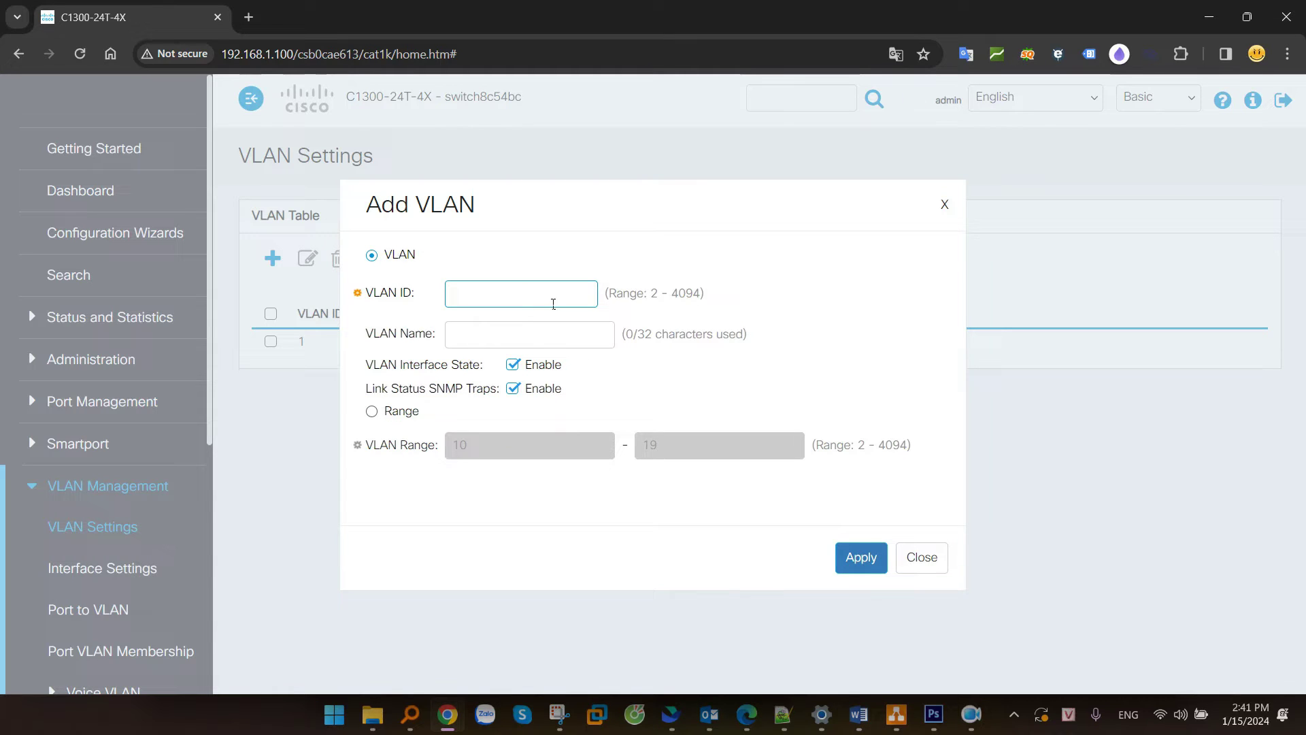
pyautogui.write('10')
pyautogui.press('Tab')
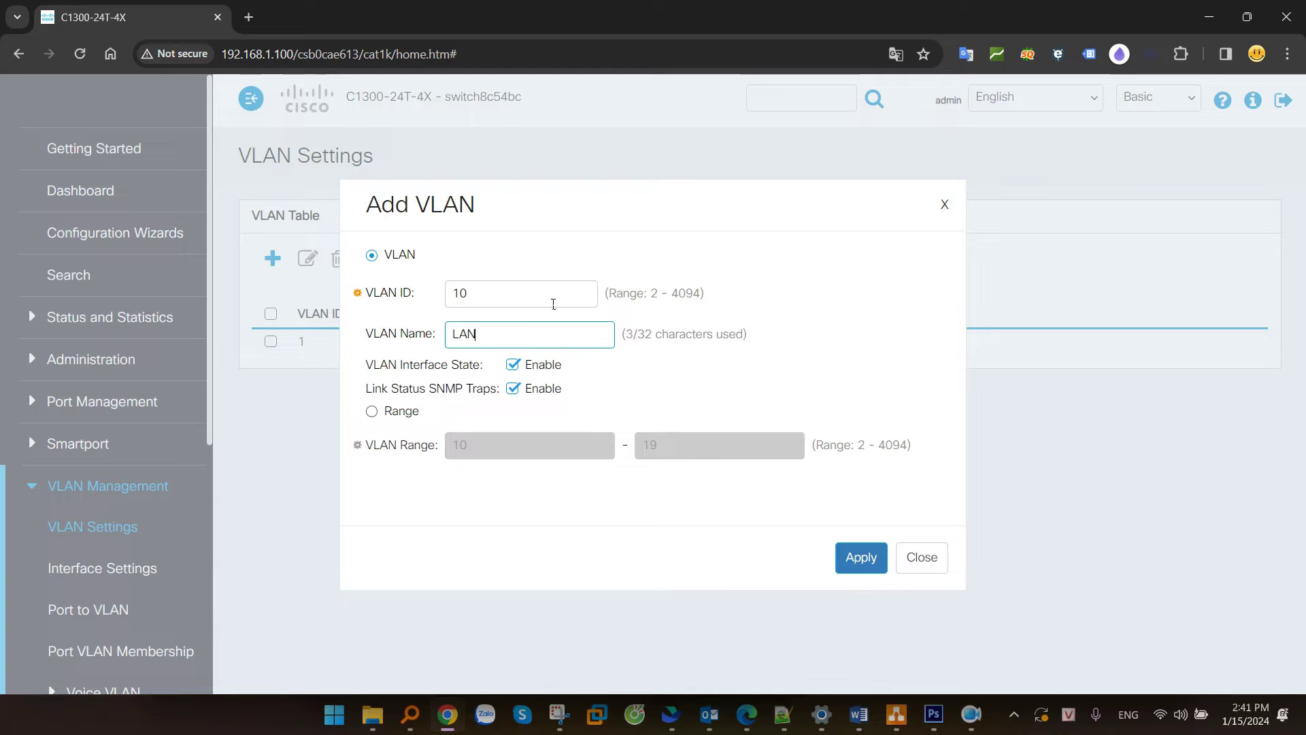
pyautogui.click(838, 545)
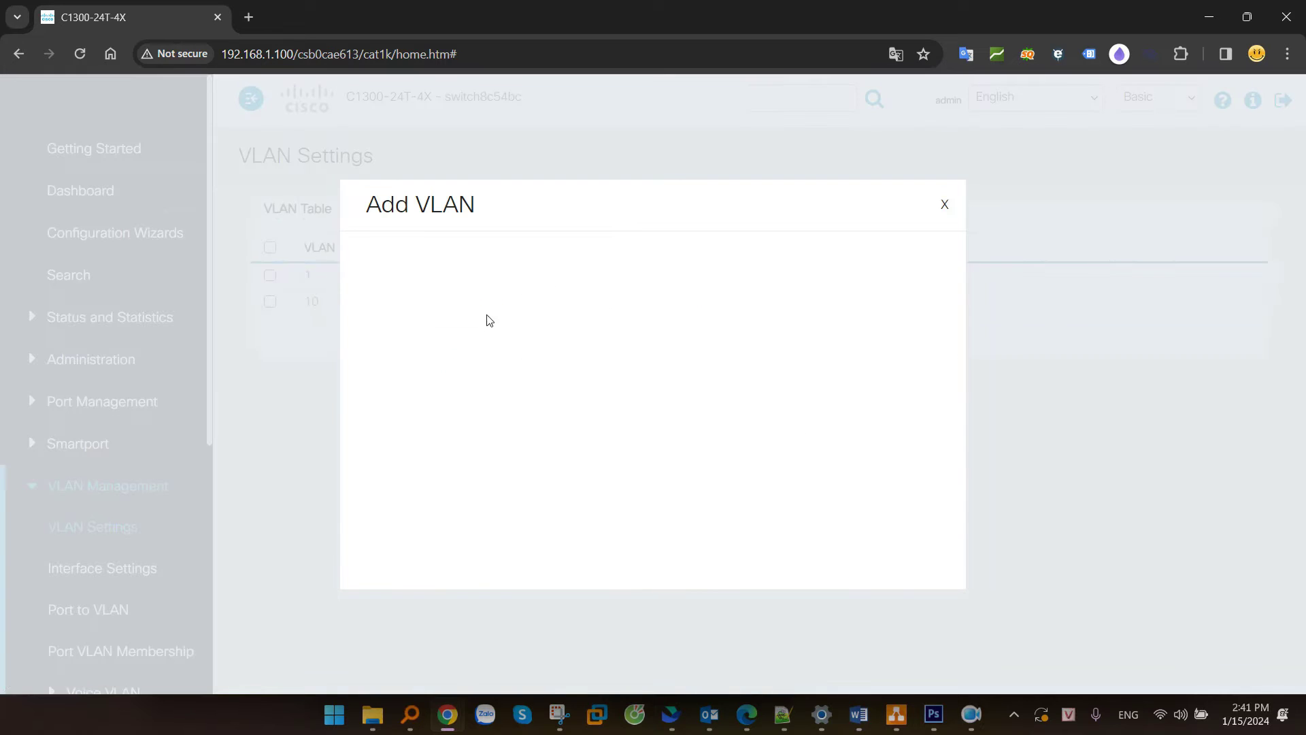
# Add another VLAN with ID 20 and the name Camera.
pyautogui.click(475, 399)
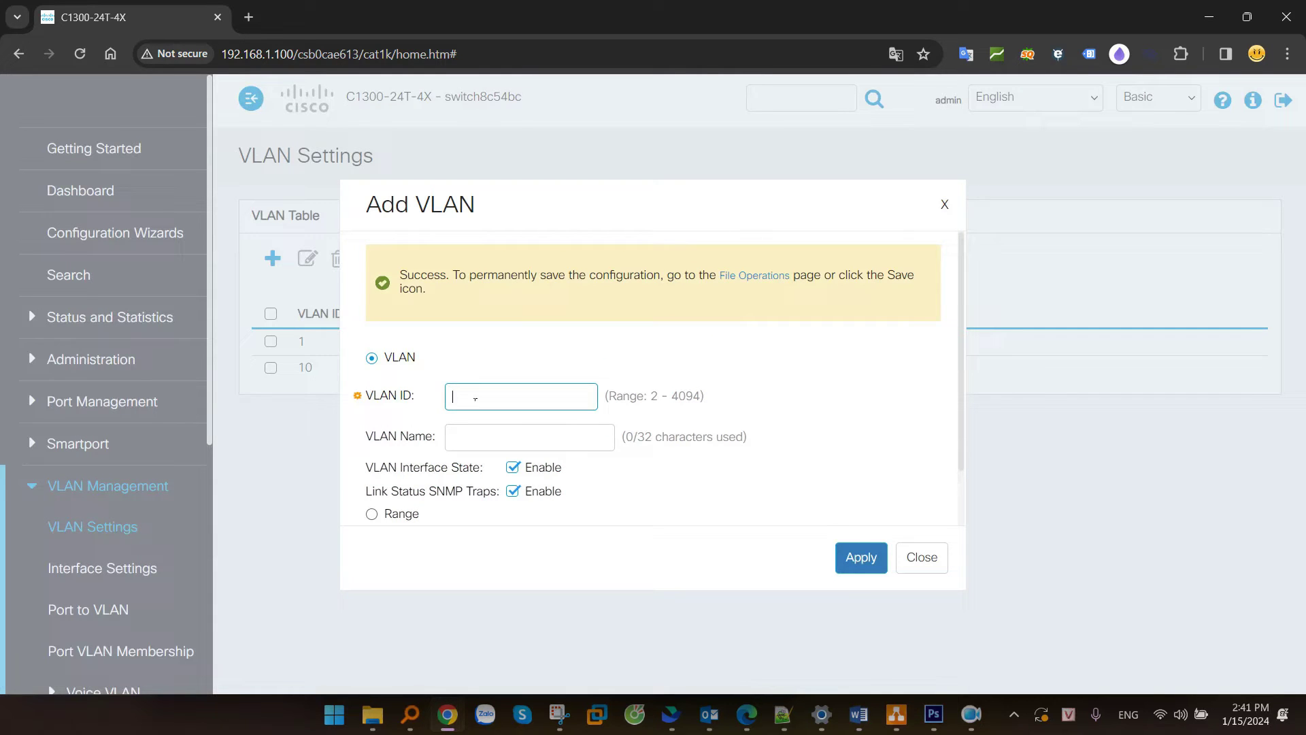
pyautogui.write('20')
pyautogui.press('Tab')
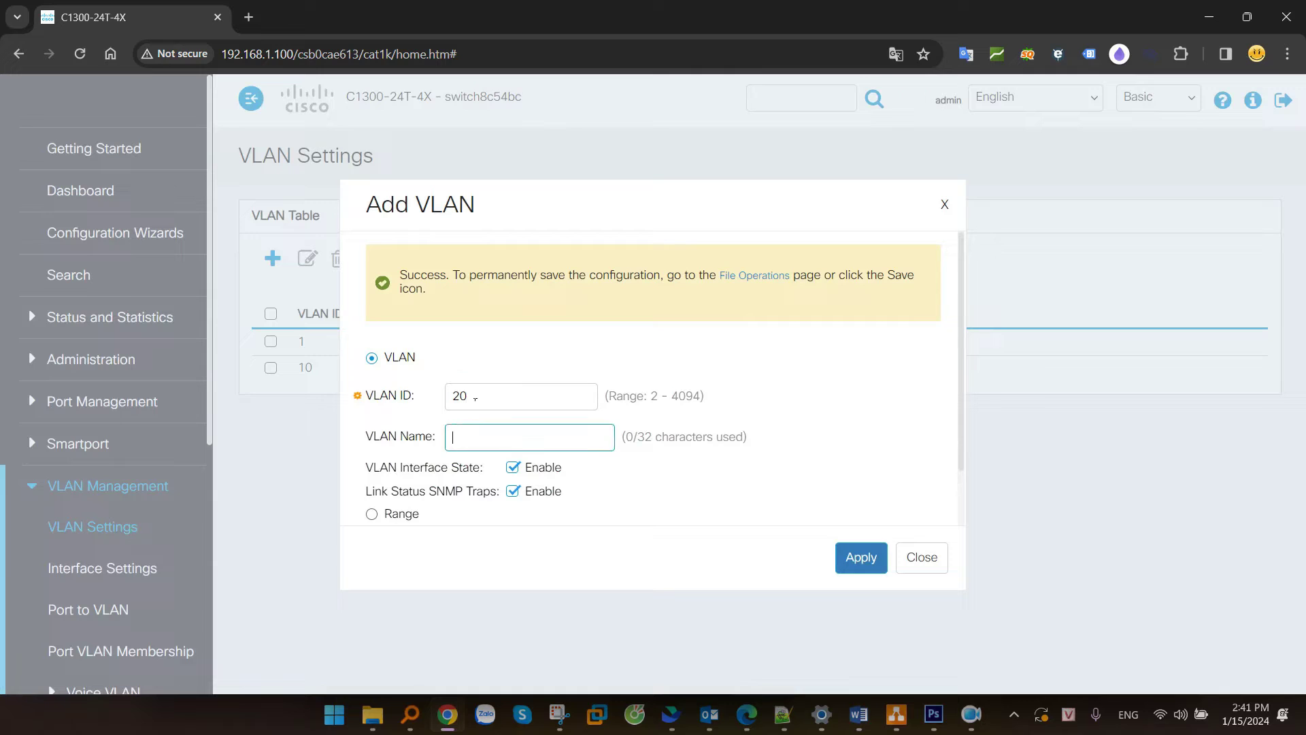
pyautogui.write('Camera')
pyautogui.click(861, 558)
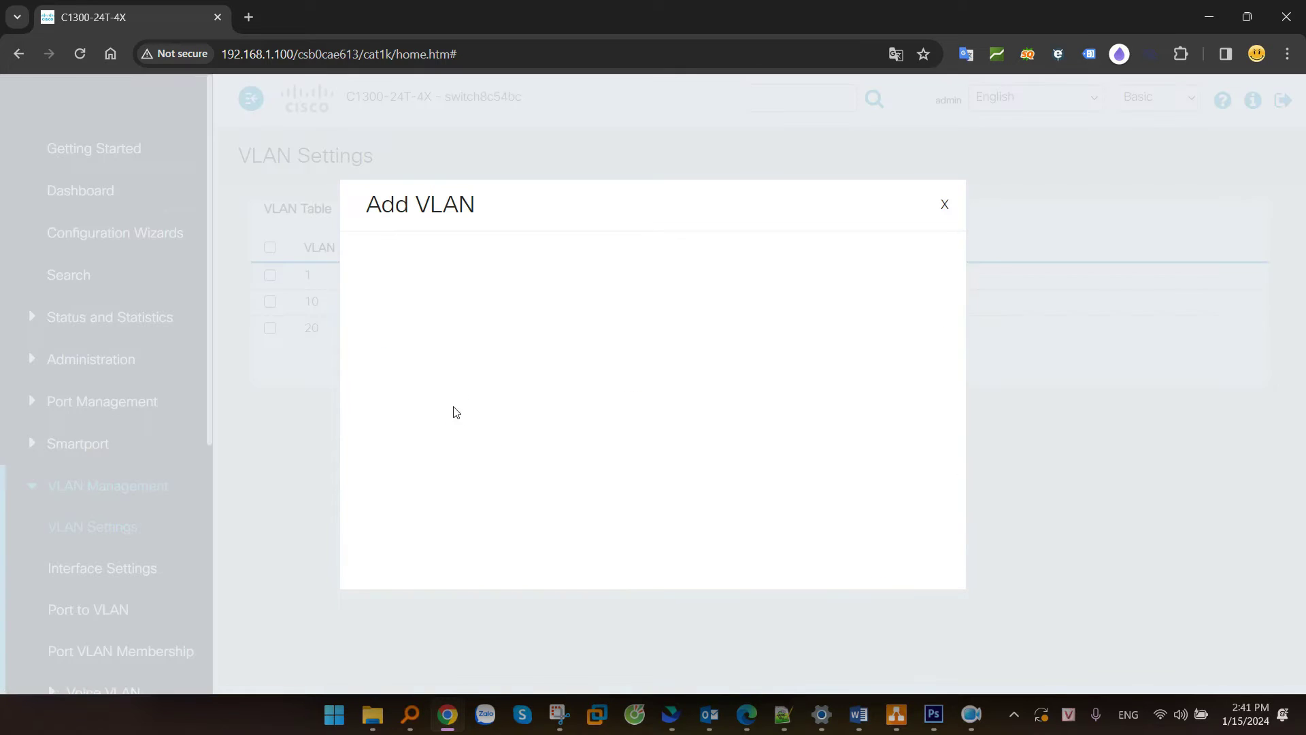
# Add a VLAN with ID 30 and the name IP-Phone, and close the Add VLAN dialog.
pyautogui.click(487, 400)
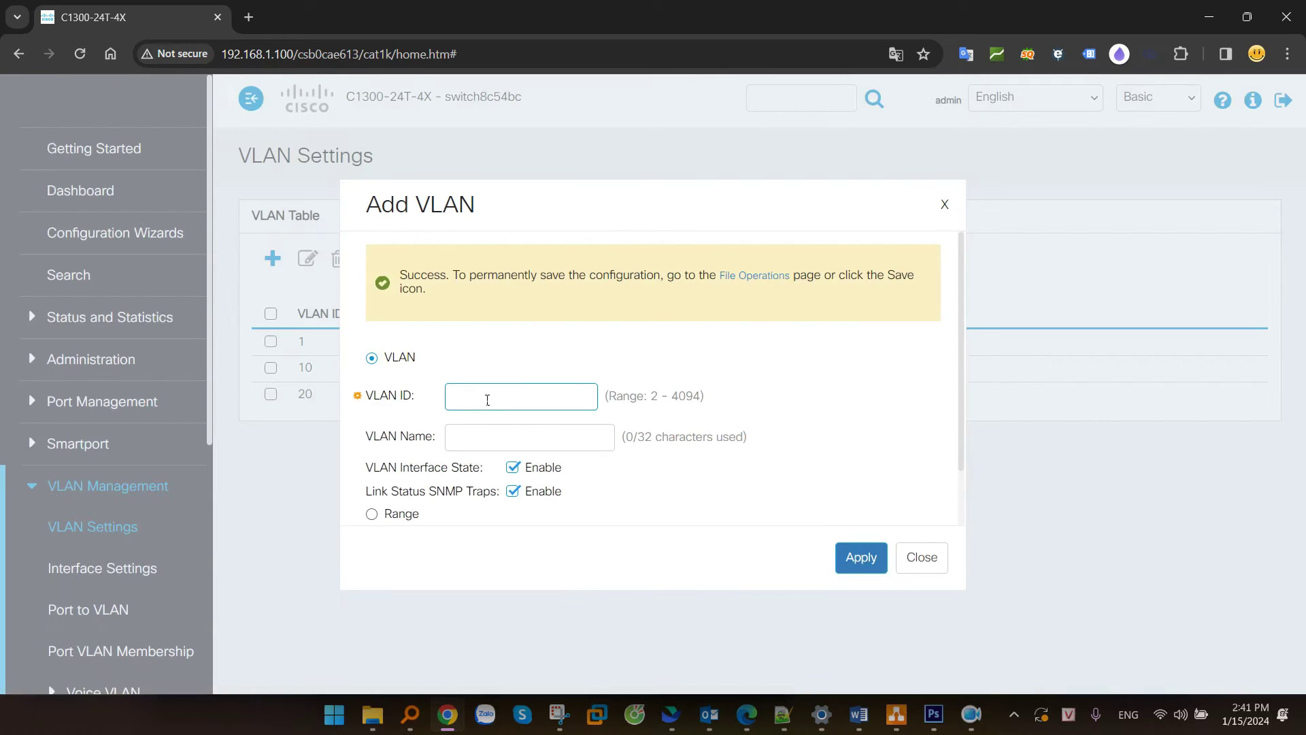
pyautogui.write('30')
pyautogui.press('Tab')
pyautogui.write('IP-Phone')
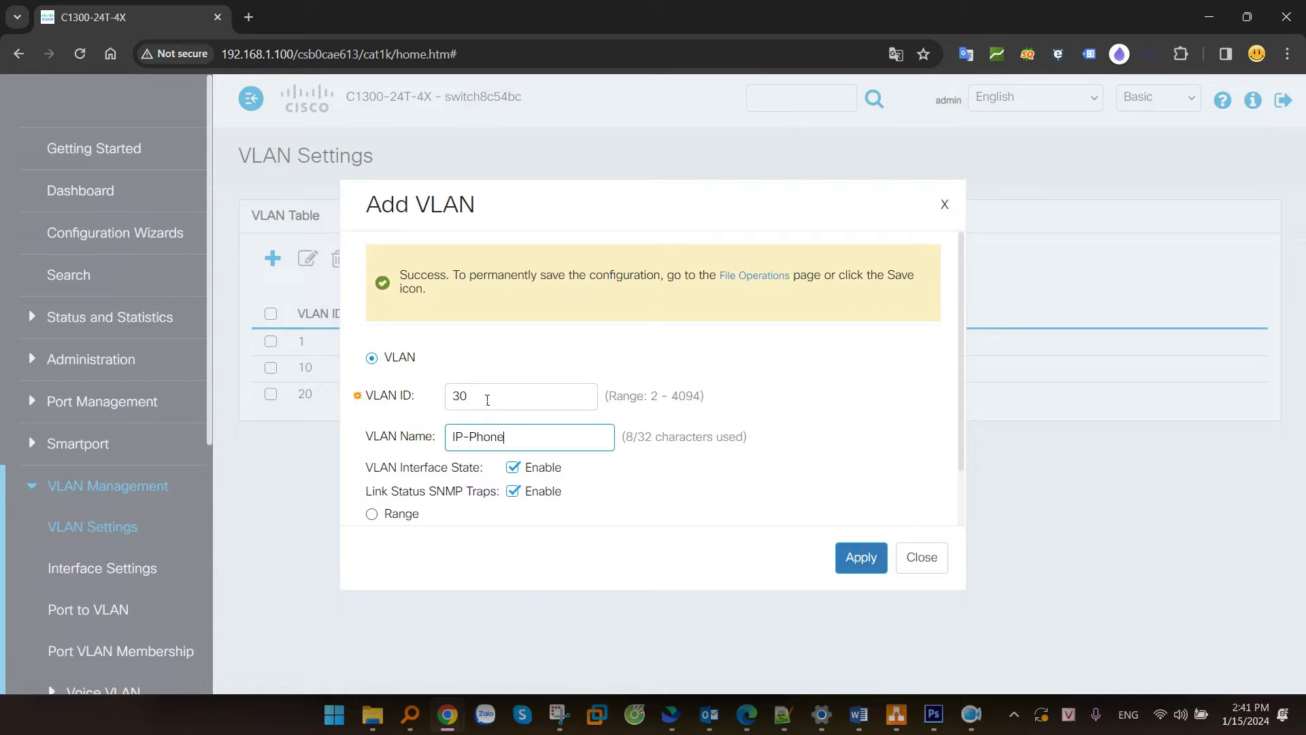
pyautogui.click(860, 556)
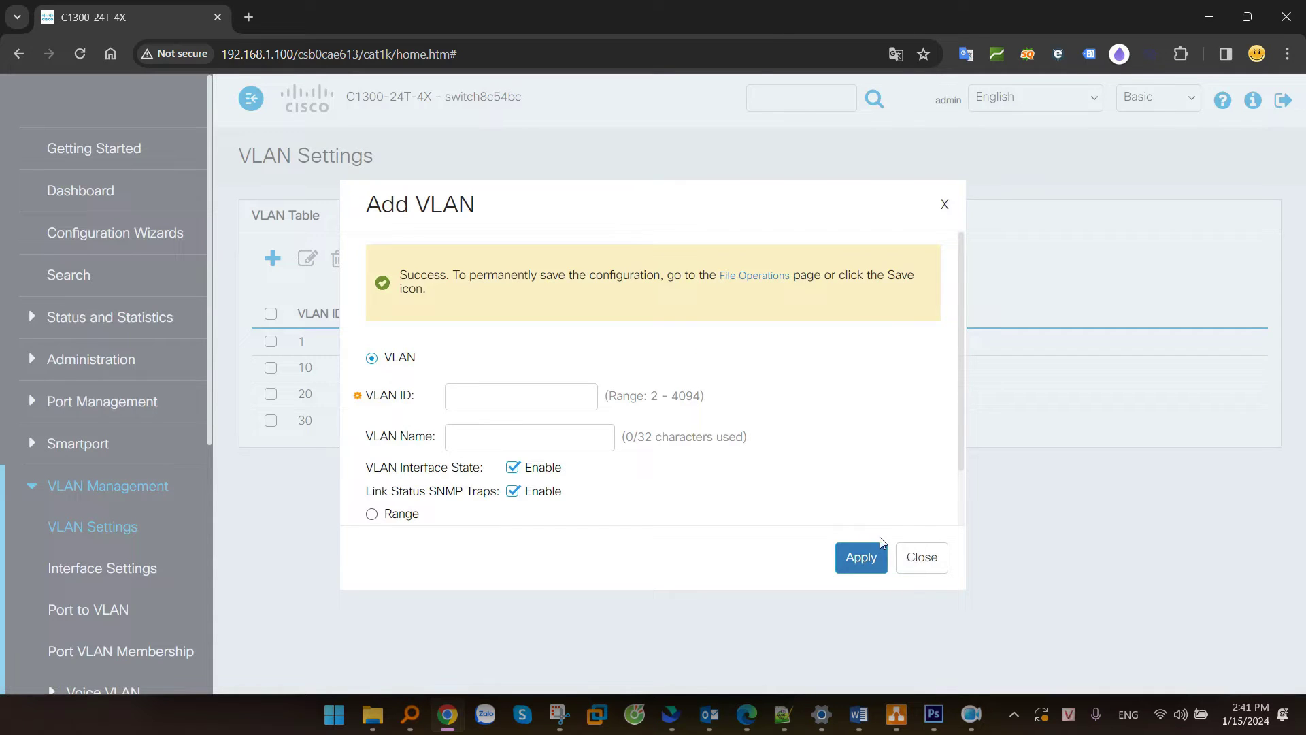
pyautogui.click(922, 557)
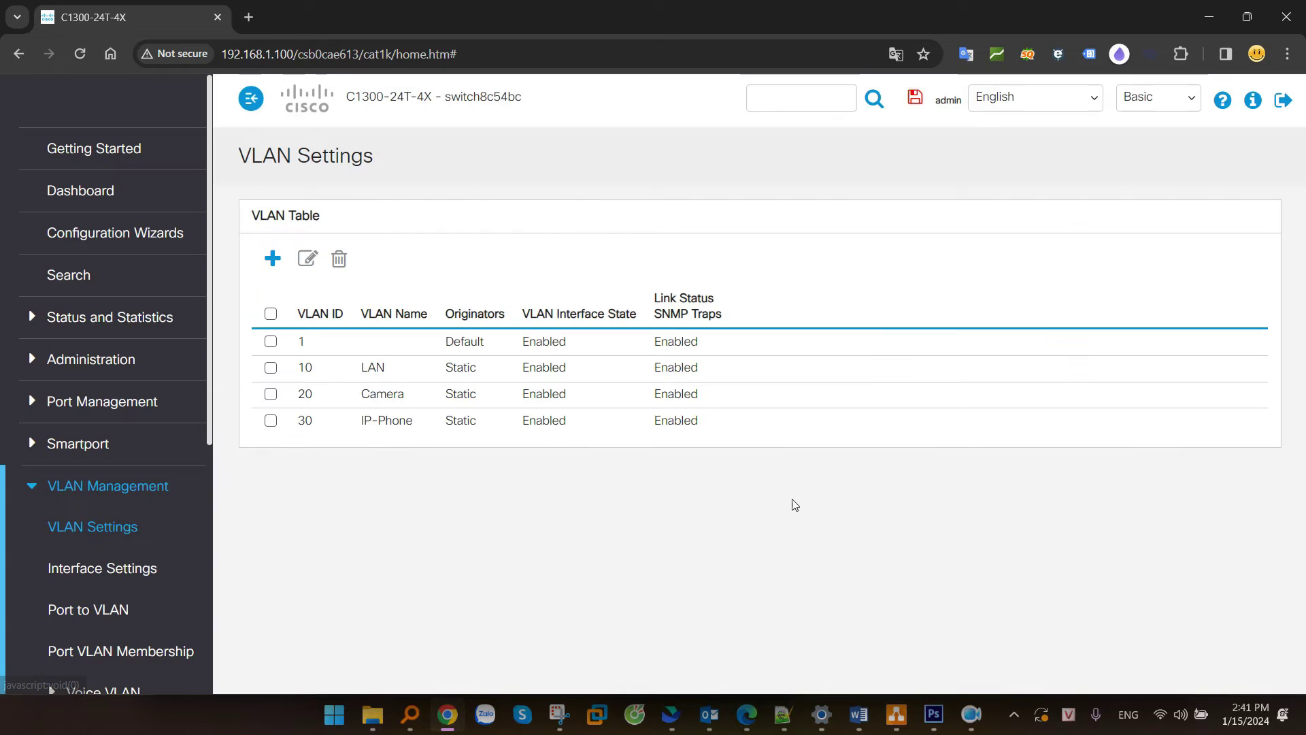
# Switch to the network diagram in Snipping Tool, circle the VLAN10 label in red, and return to the switch's web page.
pyautogui.moveTo(749, 430); pyautogui.dragTo(286, 344)
pyautogui.hotkey('alt', 'Tab')
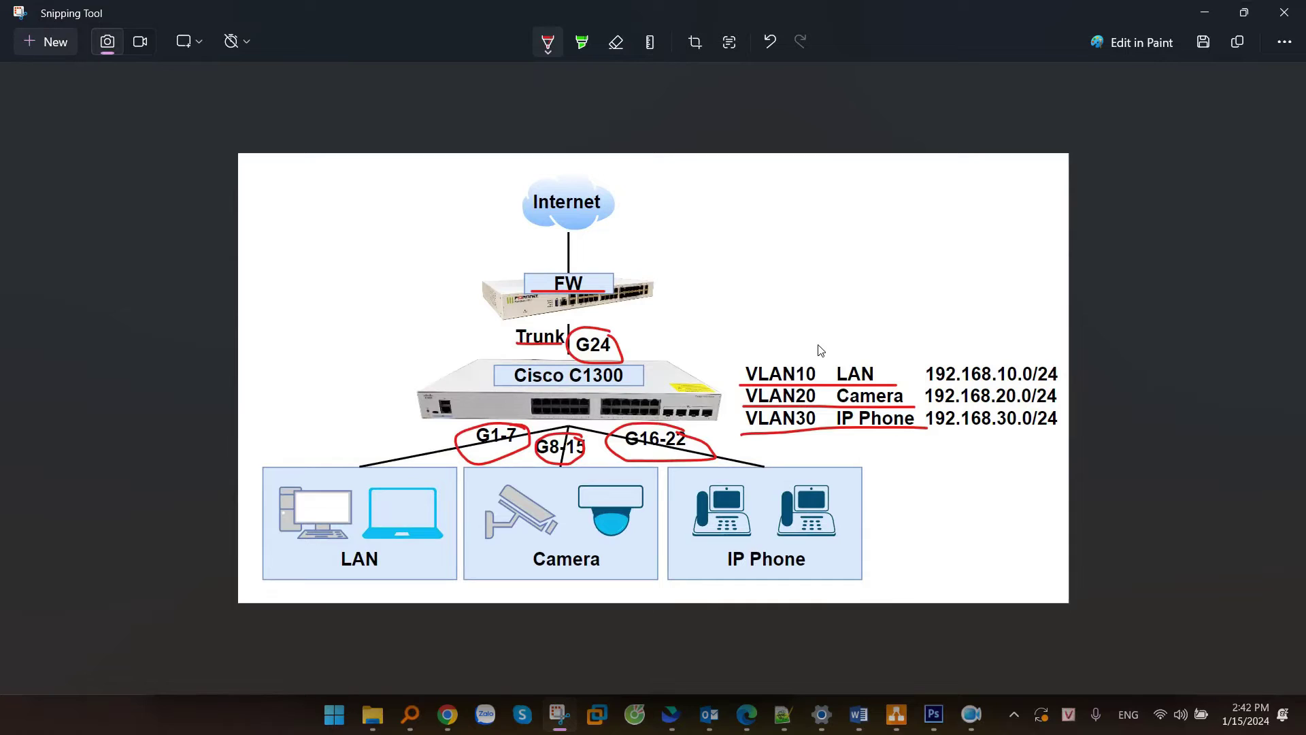
pyautogui.moveTo(823, 366)
pyautogui.mouseDown()
pyautogui.moveTo(813, 359)
pyautogui.moveTo(782, 393)
pyautogui.moveTo(807, 359)
pyautogui.mouseUp()
pyautogui.click(1205, 12)
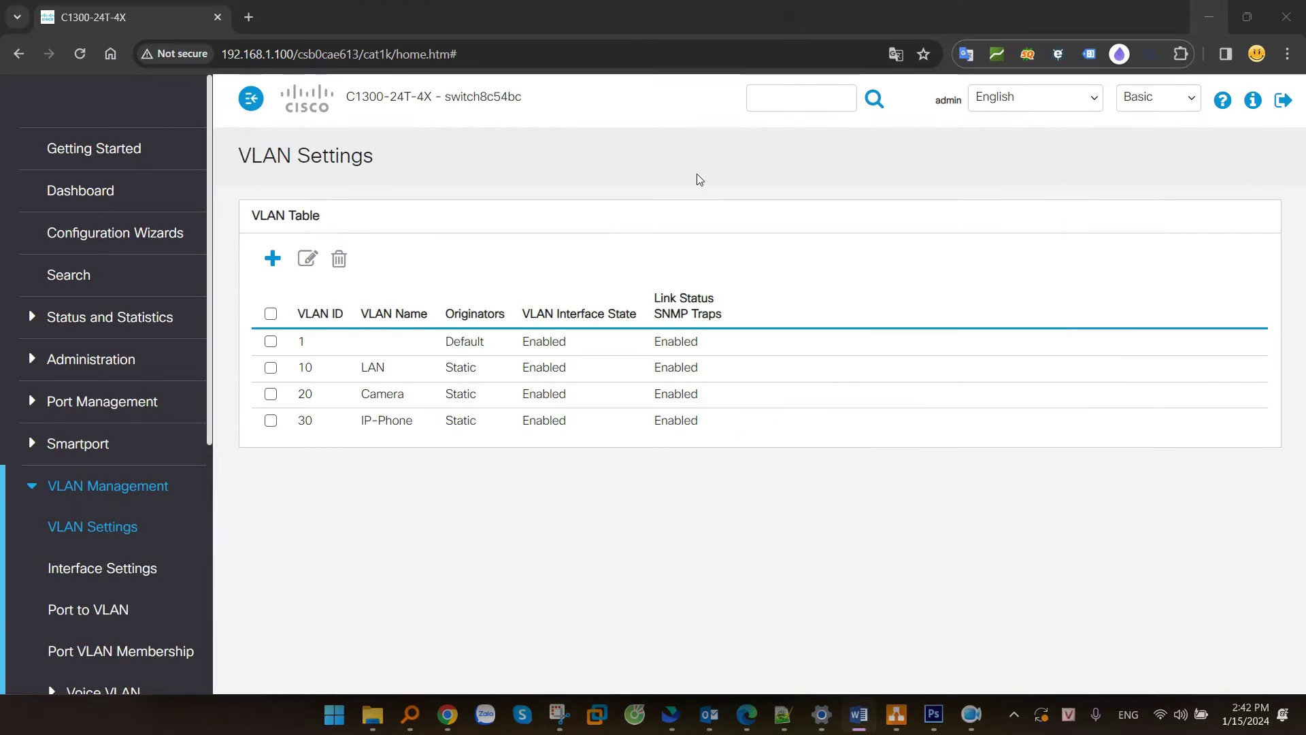
# Open the IPv4 Interface page of the switch's IPv4 configuration.
pyautogui.scroll(-3, 114, 306)
pyautogui.scroll(-2, 113, 306)
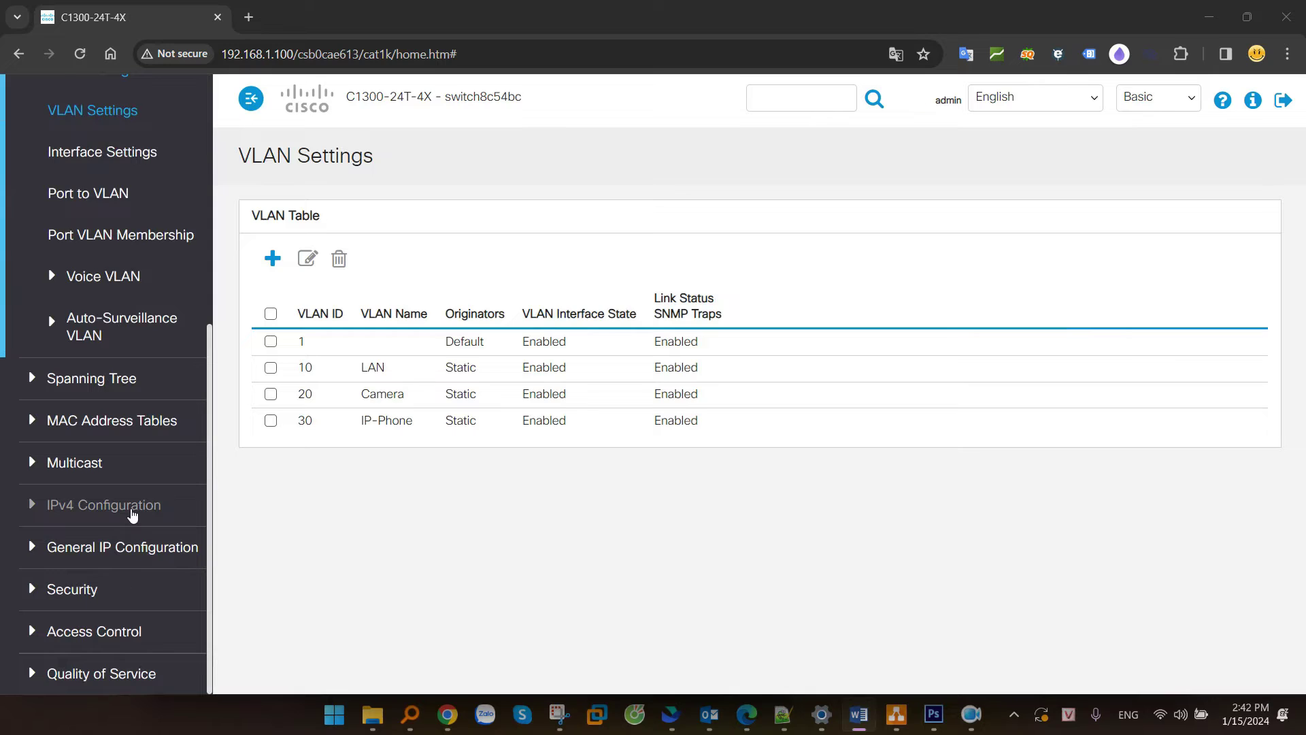
pyautogui.click(127, 512)
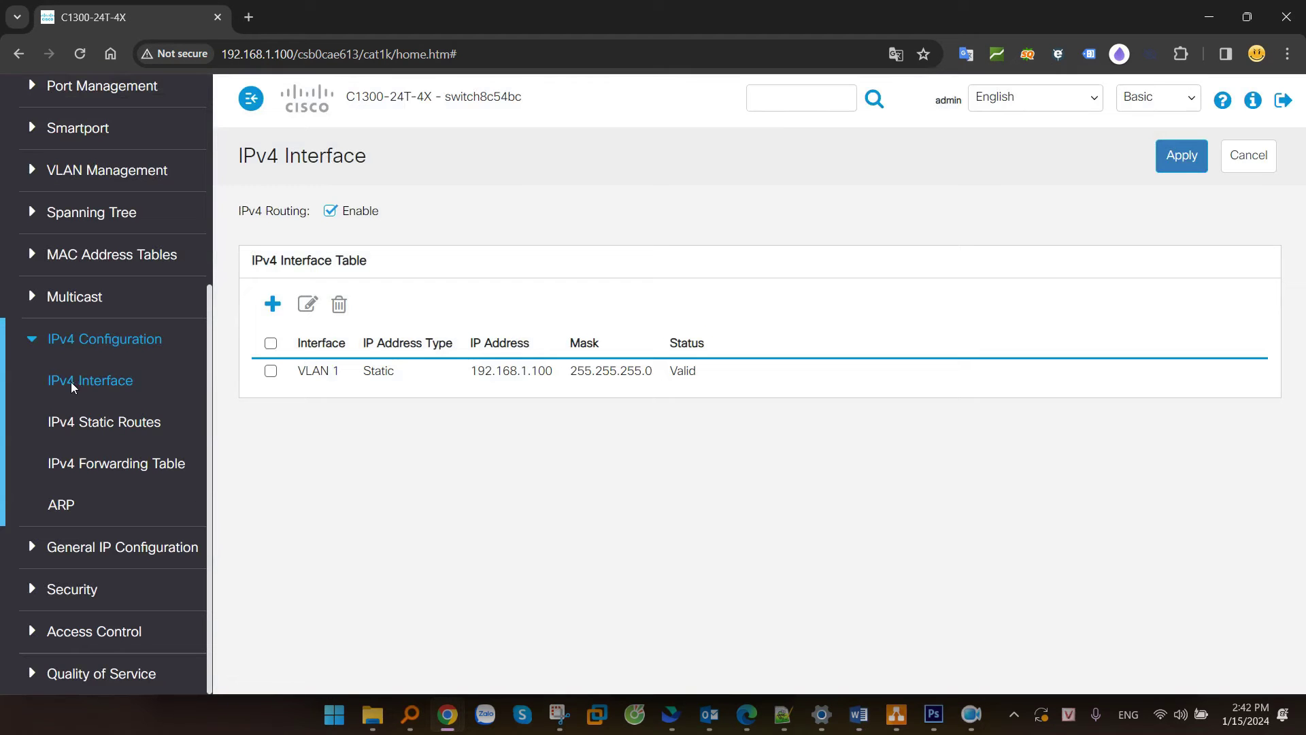
pyautogui.click(116, 383)
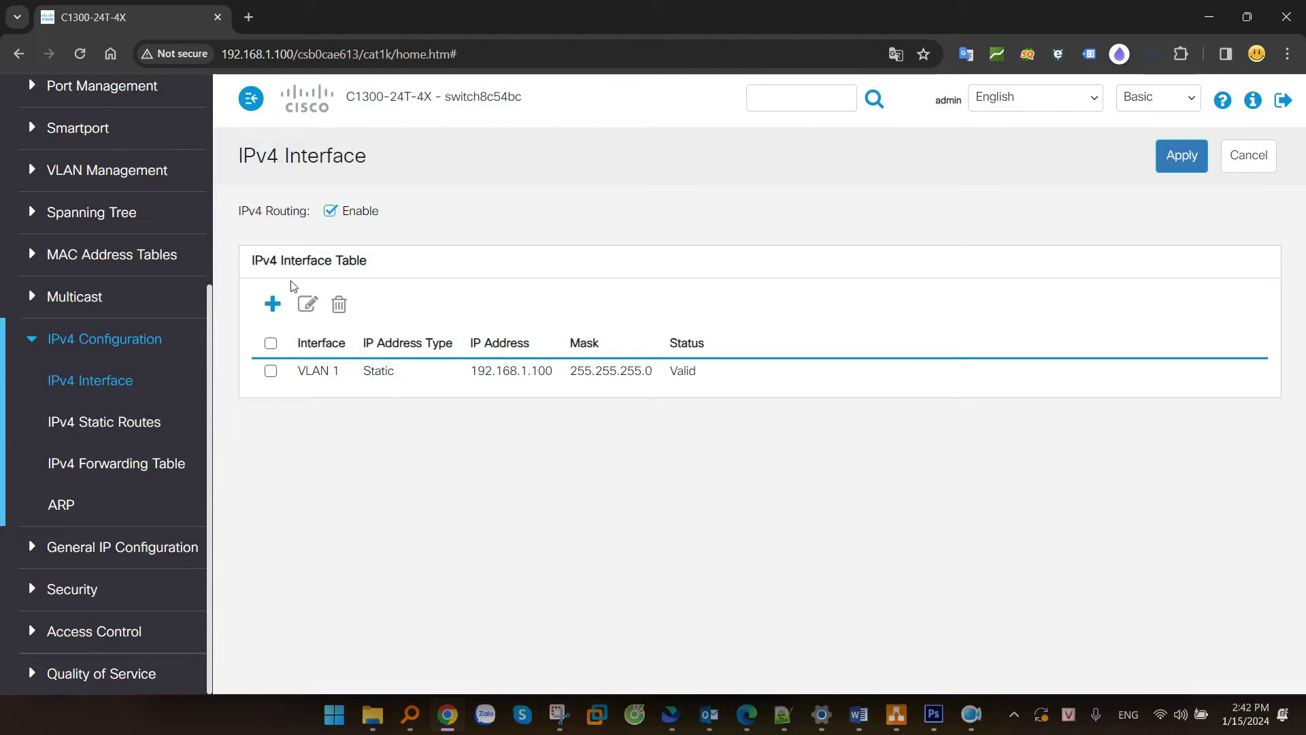
# Start a new IP interface on VLAN 10 with the static IP address 192.168.10.2.
pyautogui.click(277, 307)
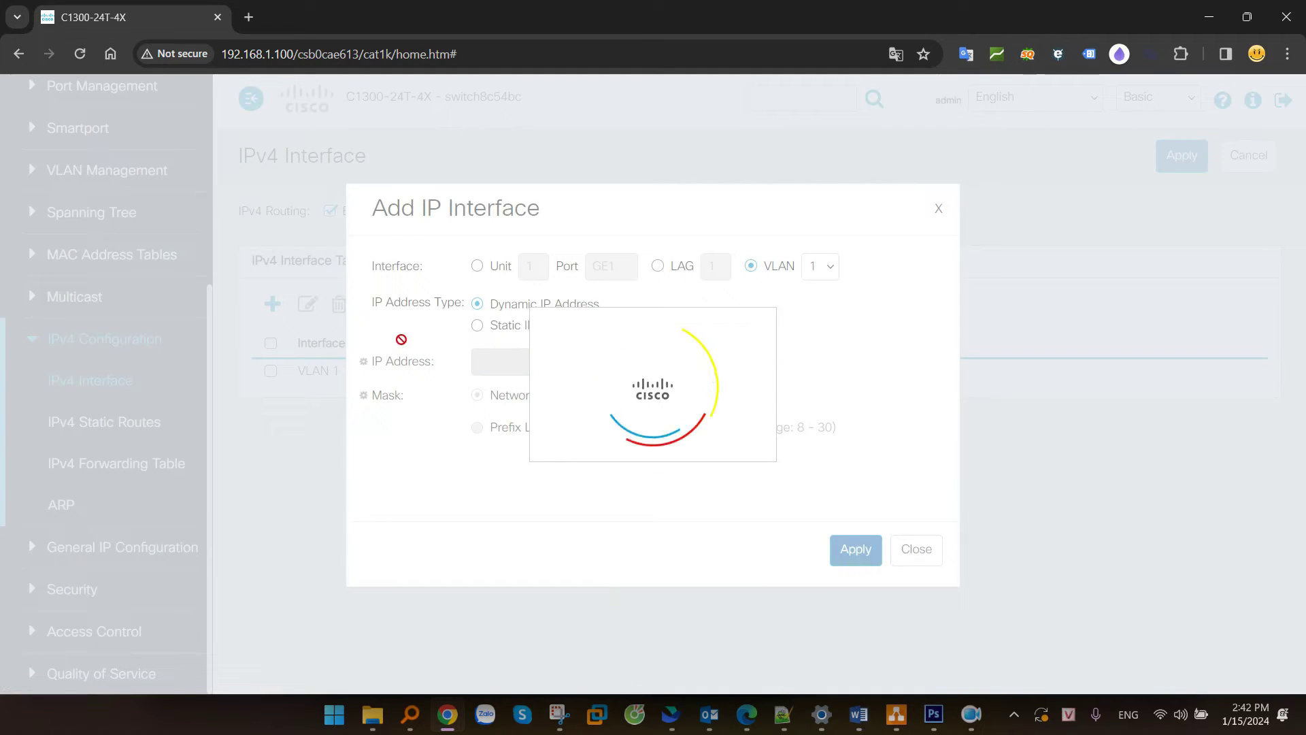
pyautogui.doubleClick(765, 267)
pyautogui.click(824, 264)
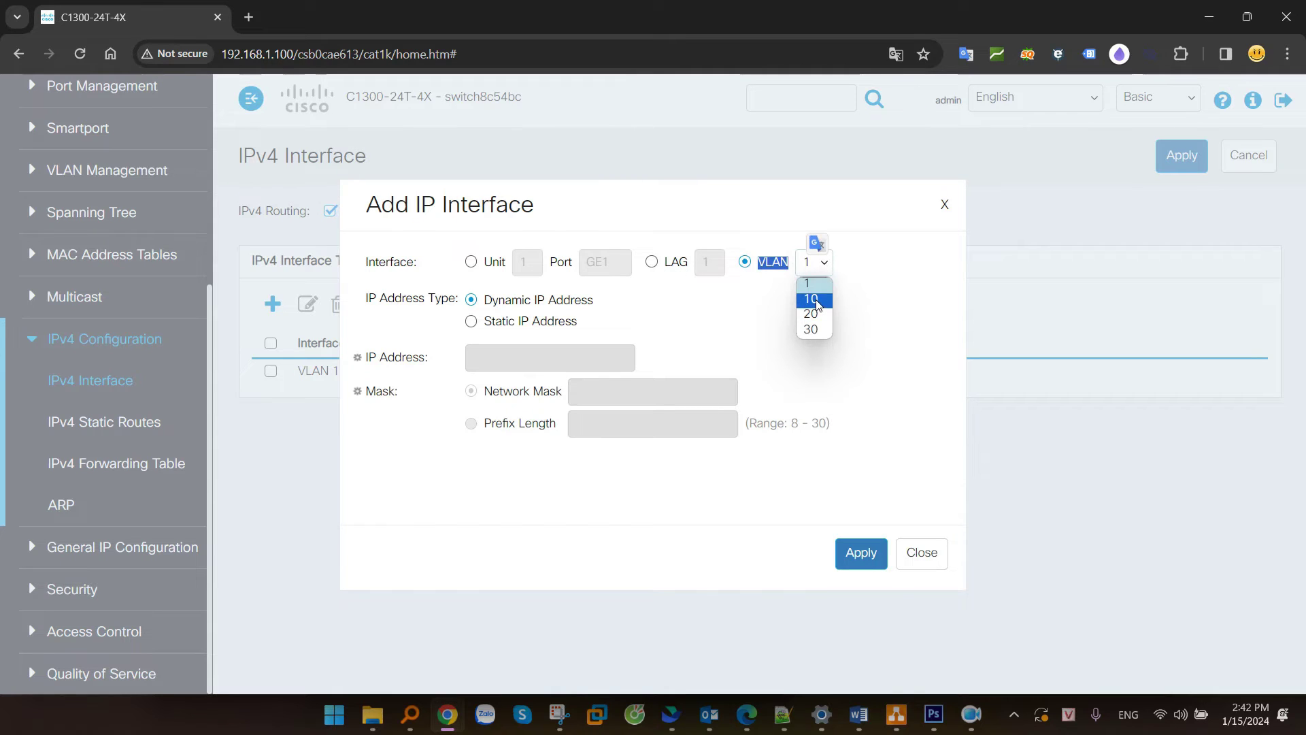
pyautogui.click(817, 302)
pyautogui.click(842, 335)
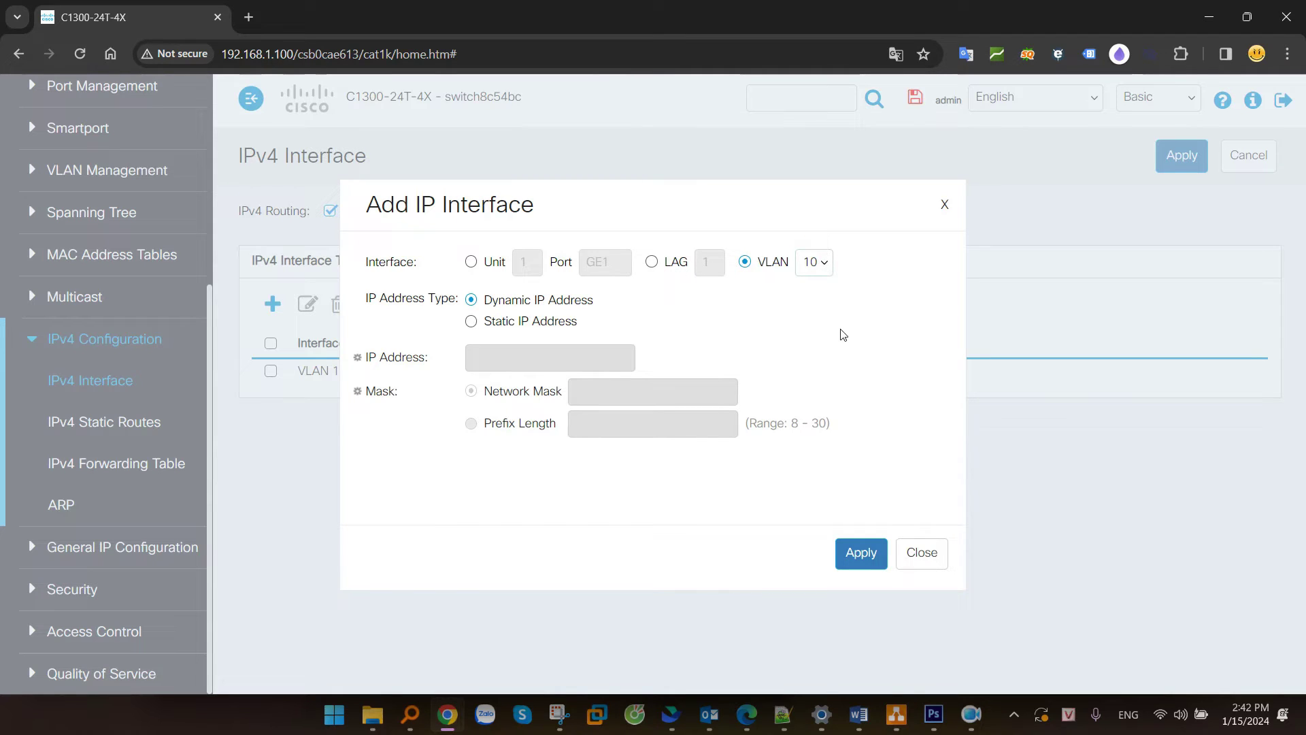
pyautogui.click(472, 322)
pyautogui.click(504, 367)
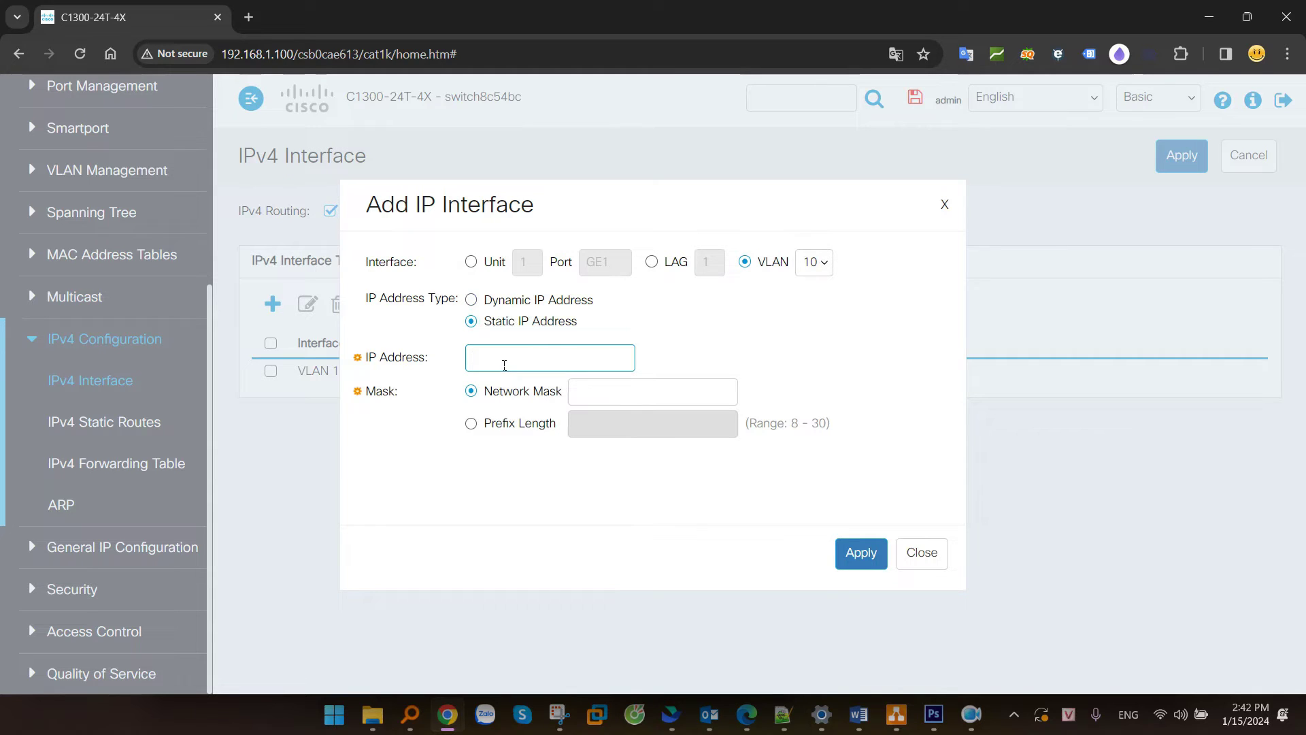
pyautogui.write('192.168.10.2')
pyautogui.click(413, 398)
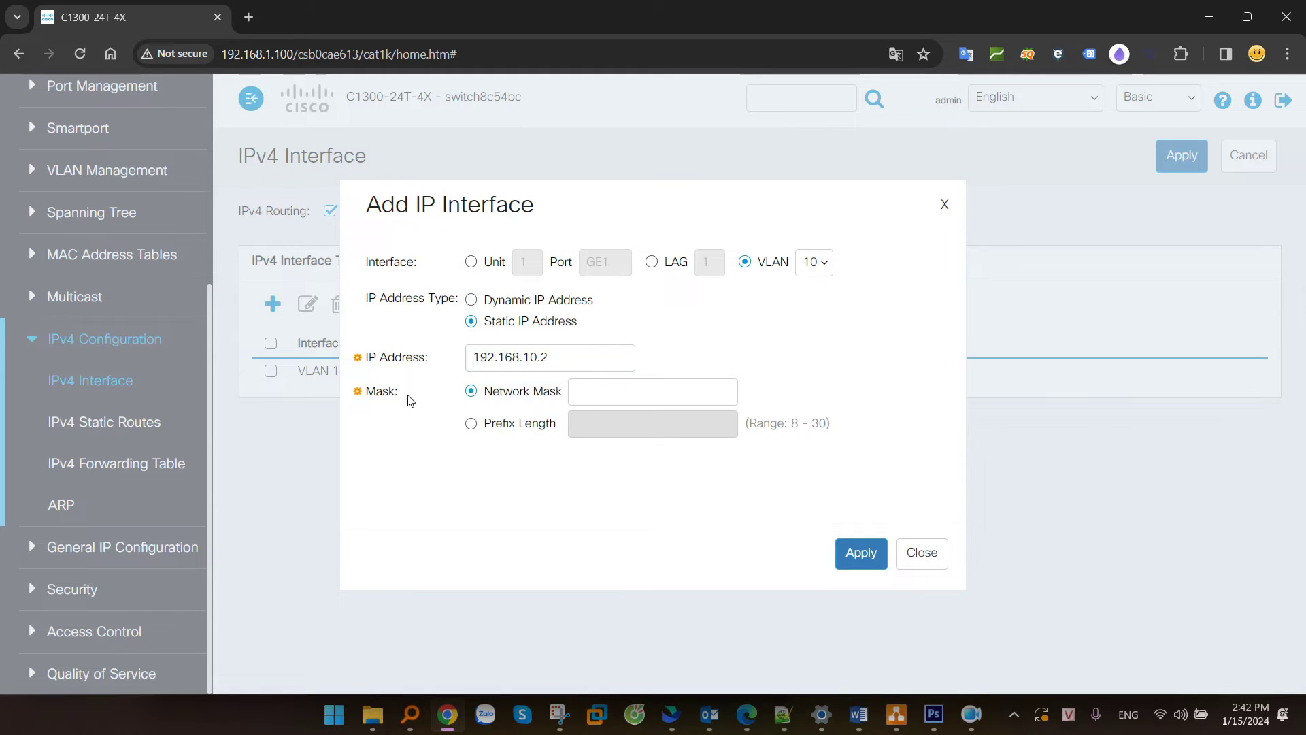
pyautogui.doubleClick(380, 396)
pyautogui.tripleClick(486, 393)
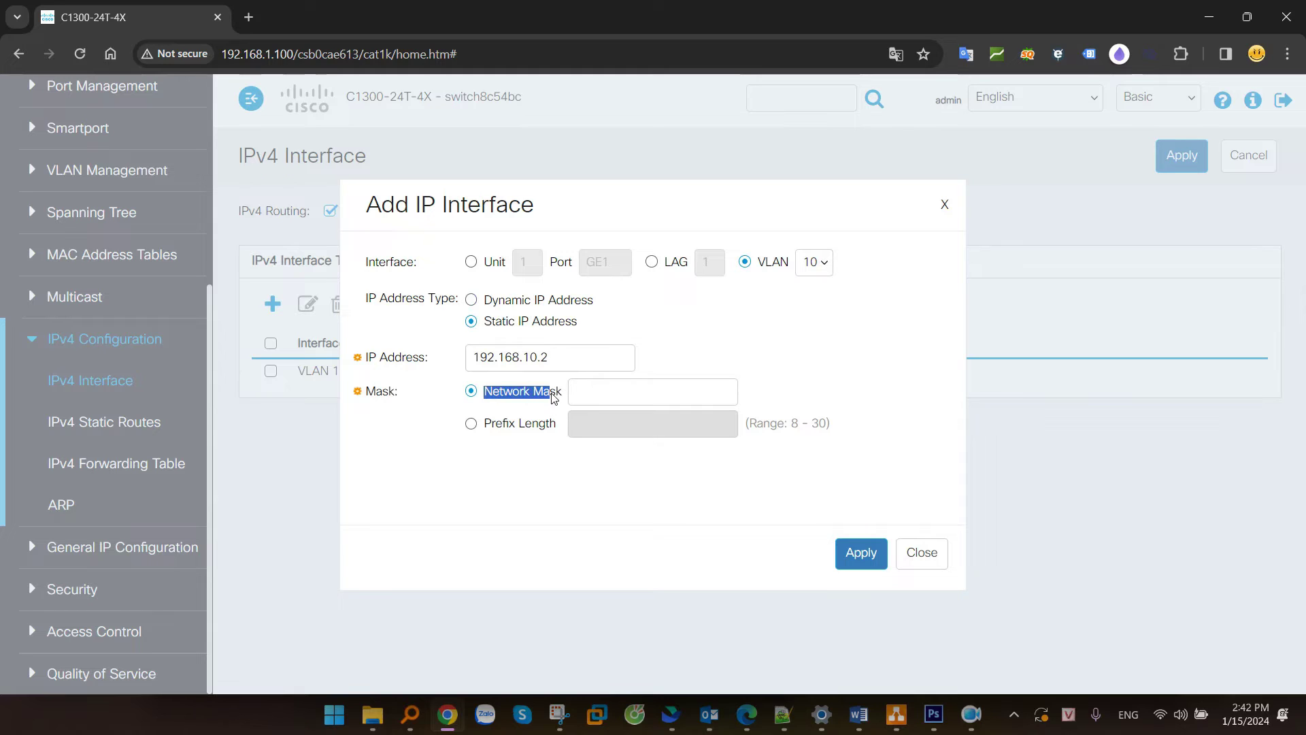
pyautogui.moveTo(495, 428); pyautogui.dragTo(556, 430)
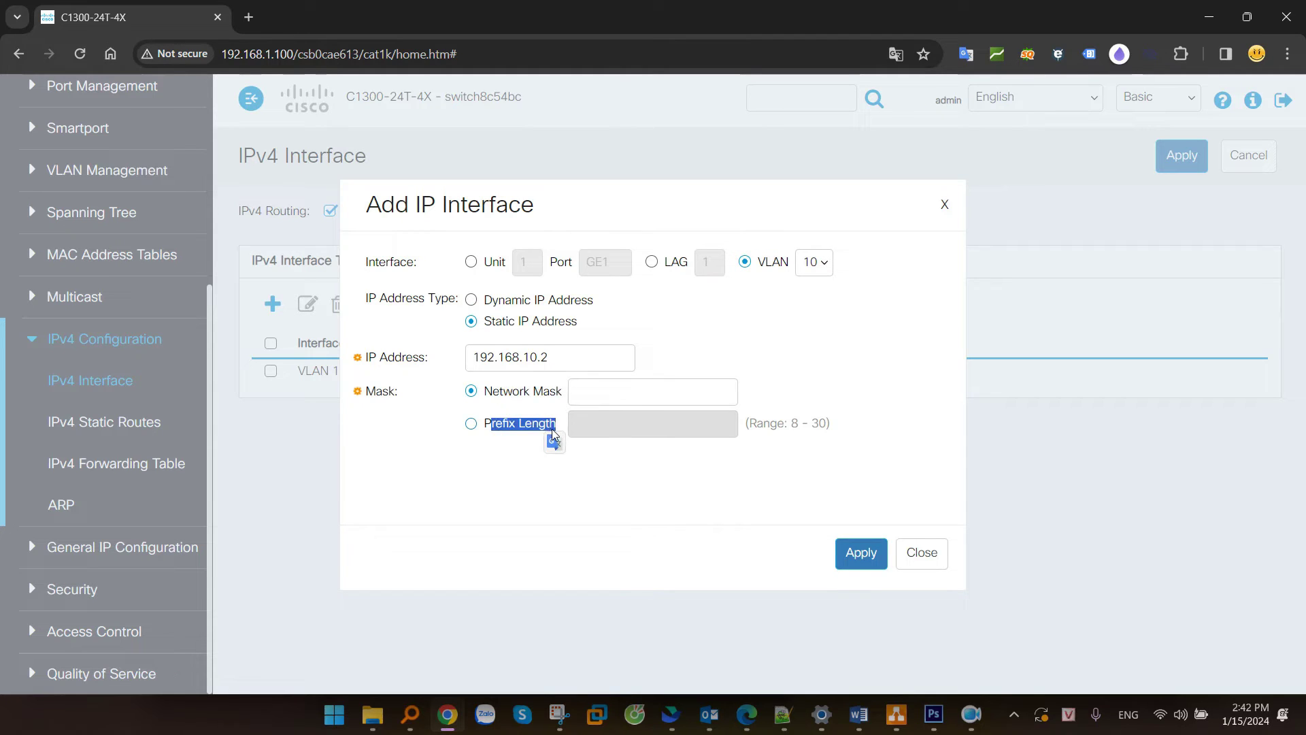
pyautogui.click(632, 379)
pyautogui.click(626, 404)
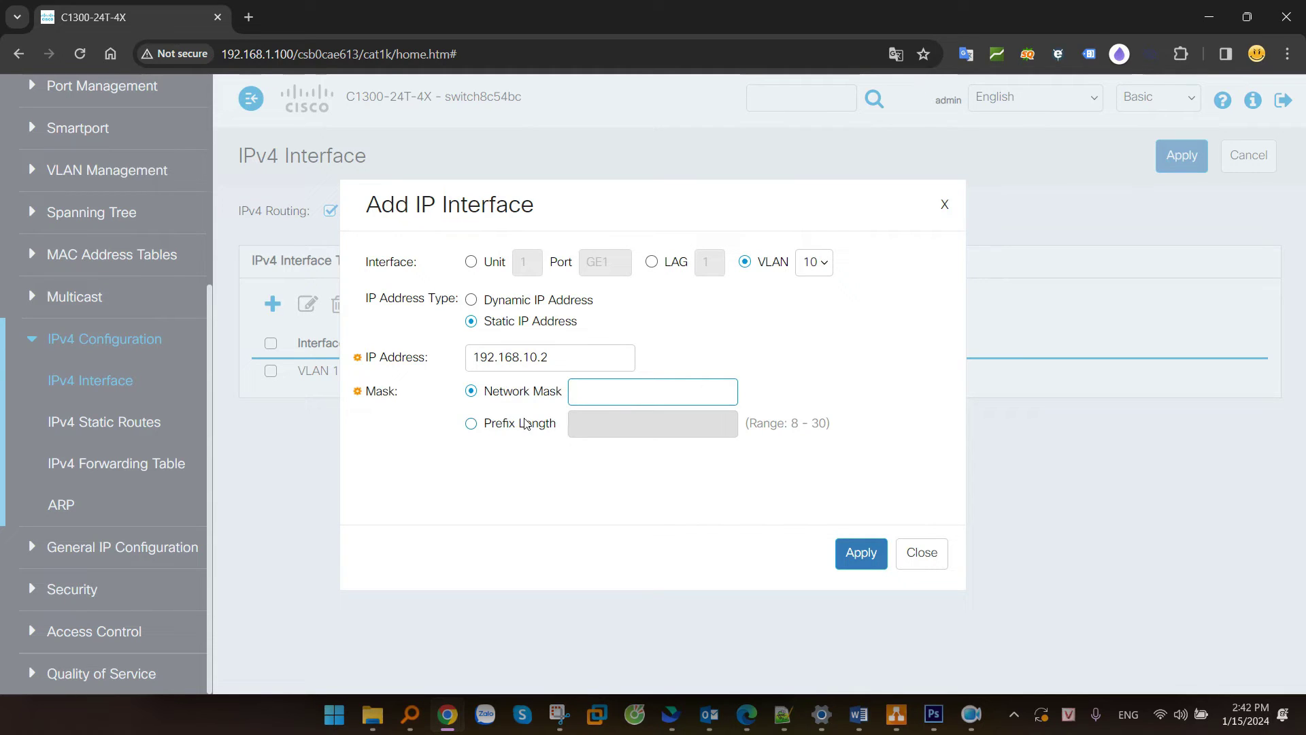
# Define the interface's mask by a prefix length of 24, apply the new IP interface, and close the dialog.
pyautogui.click(471, 423)
pyautogui.click(594, 434)
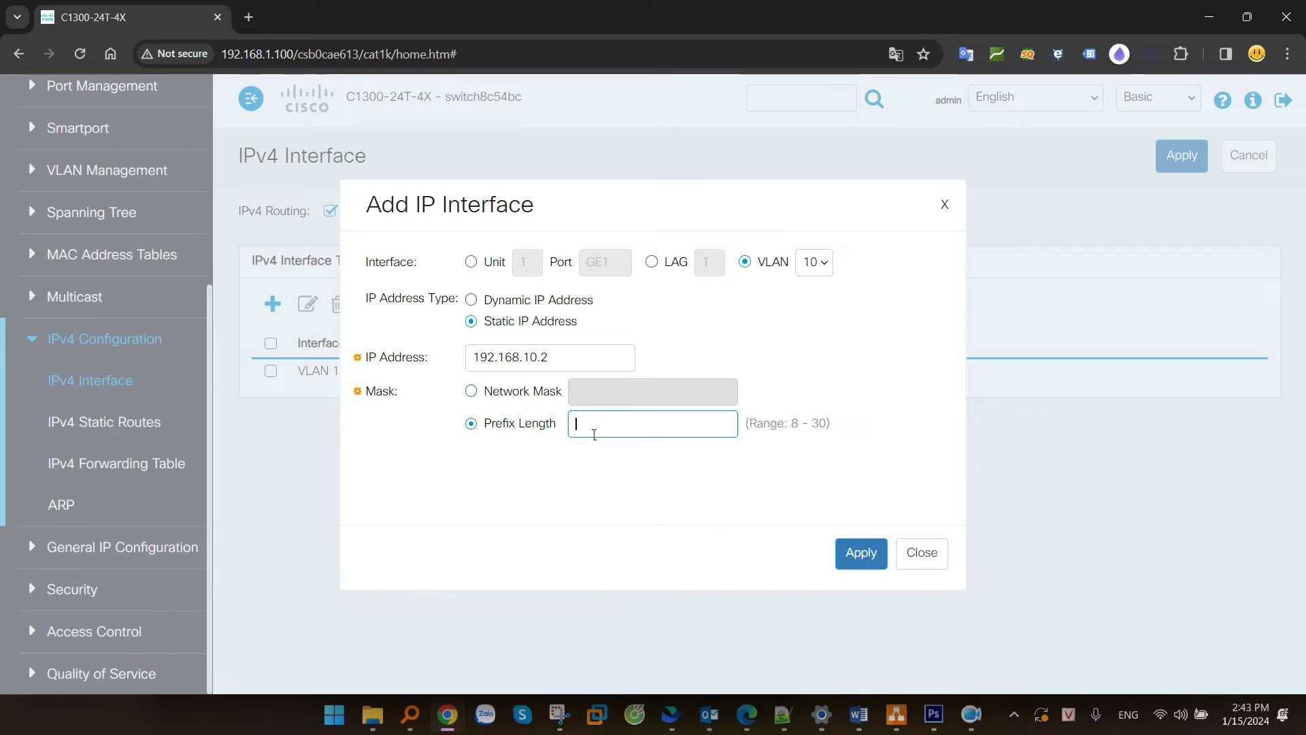
pyautogui.write('24')
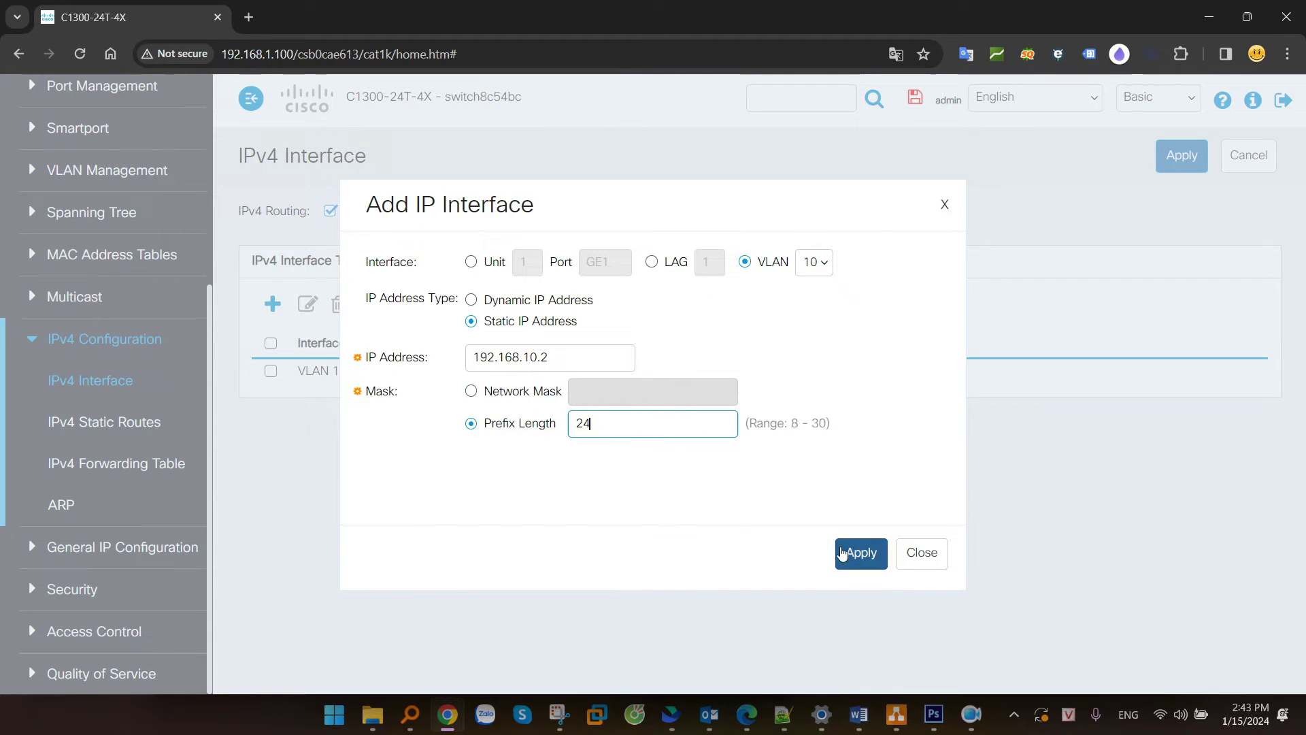
pyautogui.click(862, 555)
pyautogui.click(926, 554)
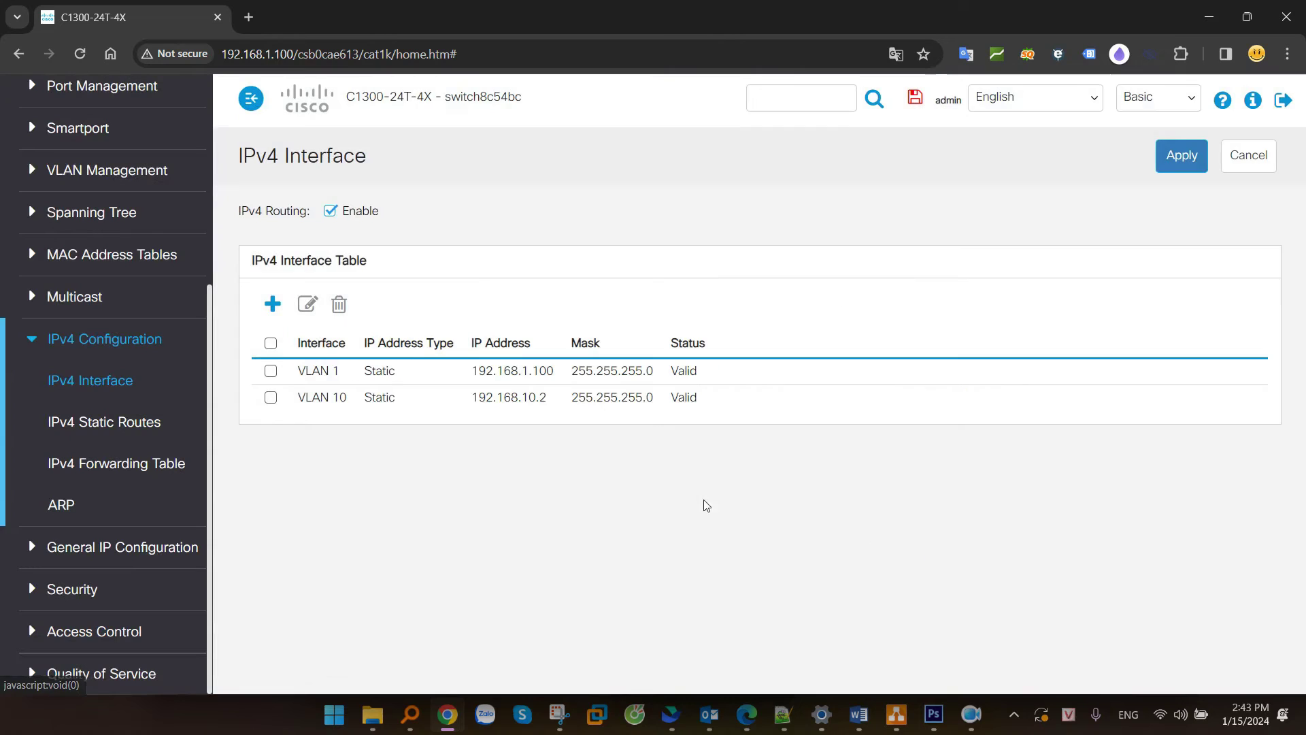
# Underline the Trunk label on the network diagram in Snipping Tool and return to the switch's web page.
pyautogui.moveTo(699, 404); pyautogui.dragTo(298, 402)
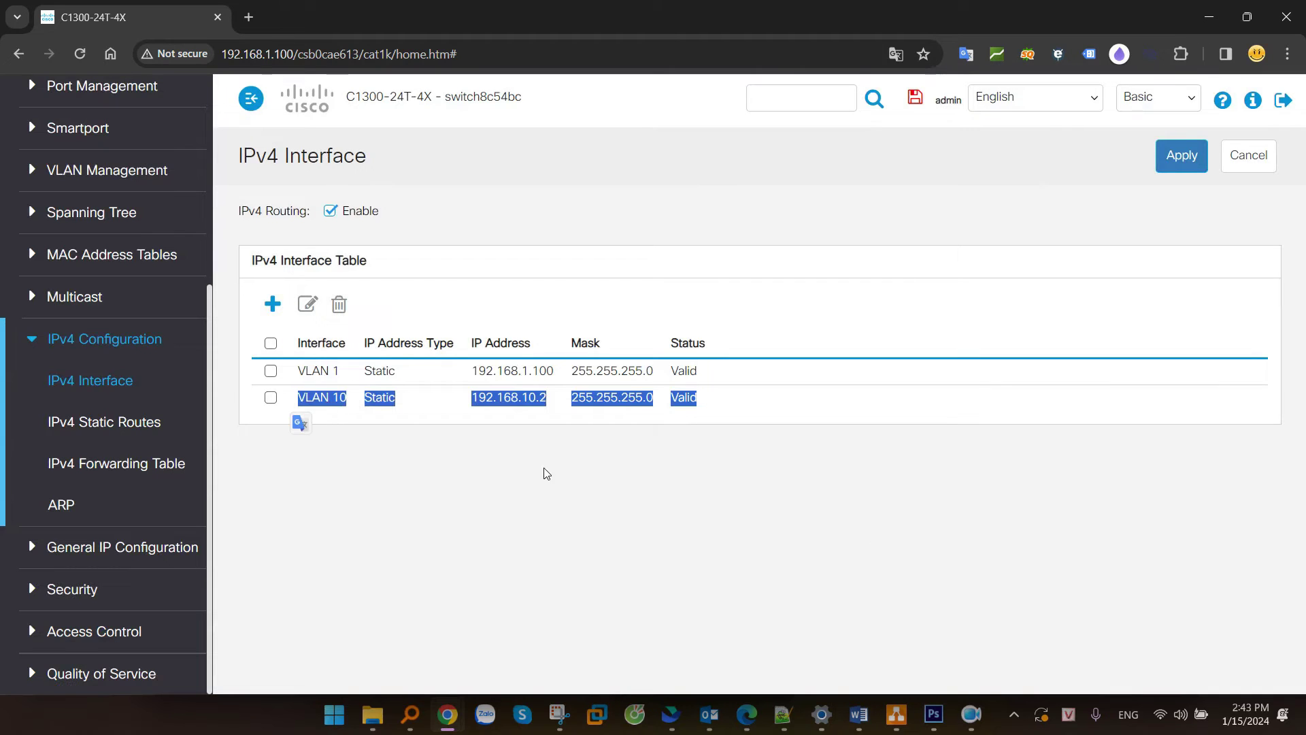
pyautogui.click(564, 470)
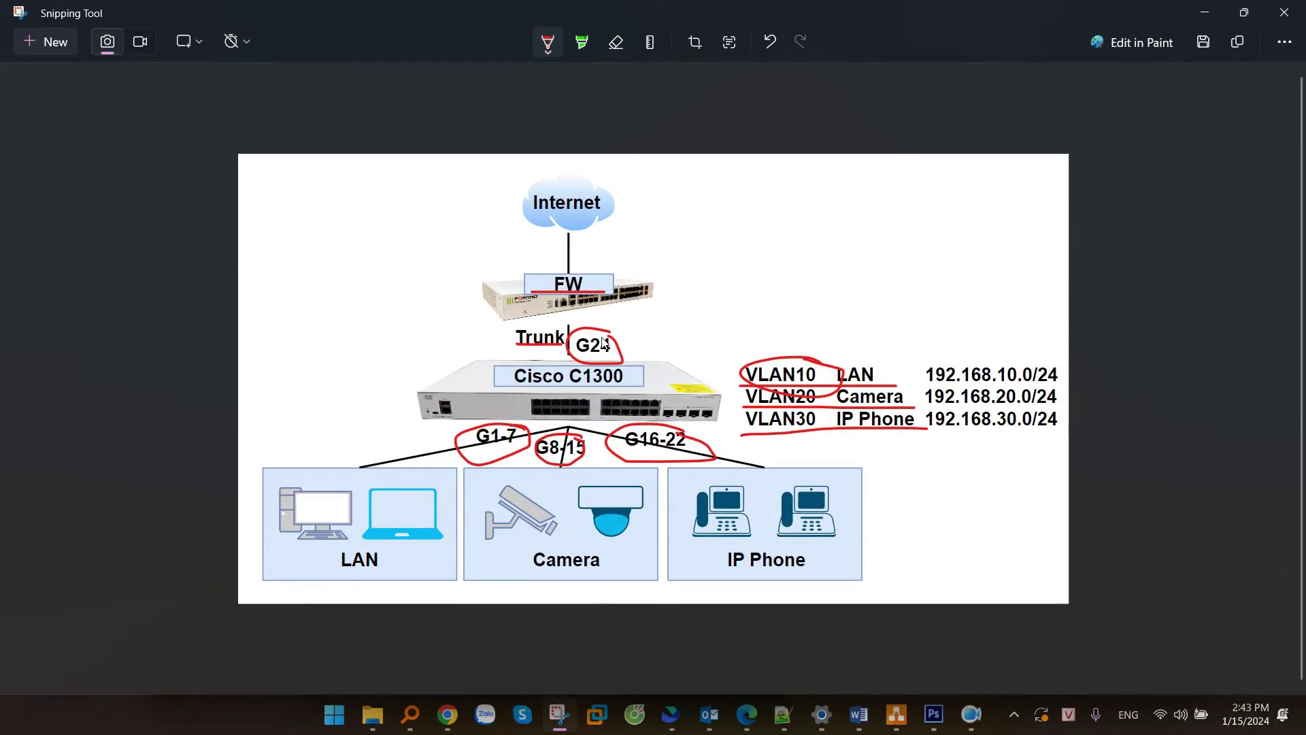
pyautogui.moveTo(511, 351)
pyautogui.mouseDown()
pyautogui.moveTo(565, 348)
pyautogui.moveTo(525, 351)
pyautogui.mouseUp()
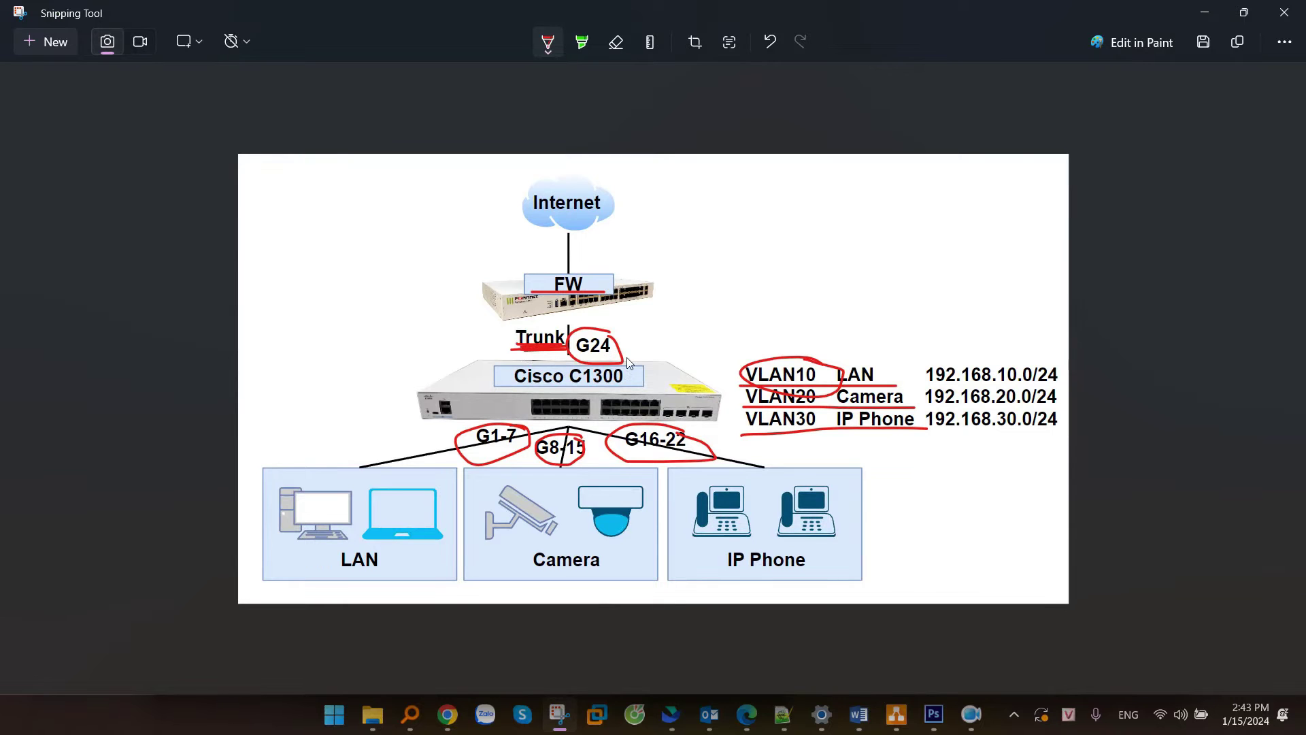
pyautogui.click(1189, 14)
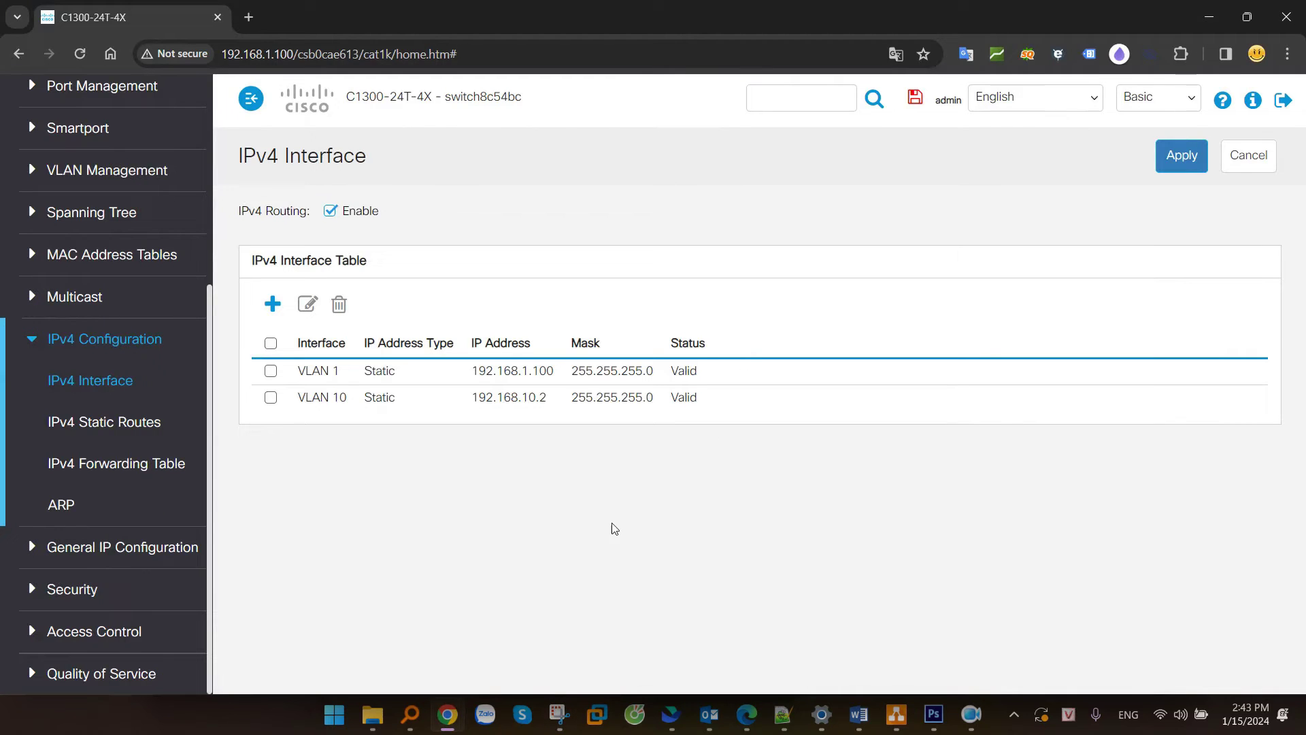
# Open the Interface Settings page under the switch's VLAN Management.
pyautogui.scroll(4, 102, 429)
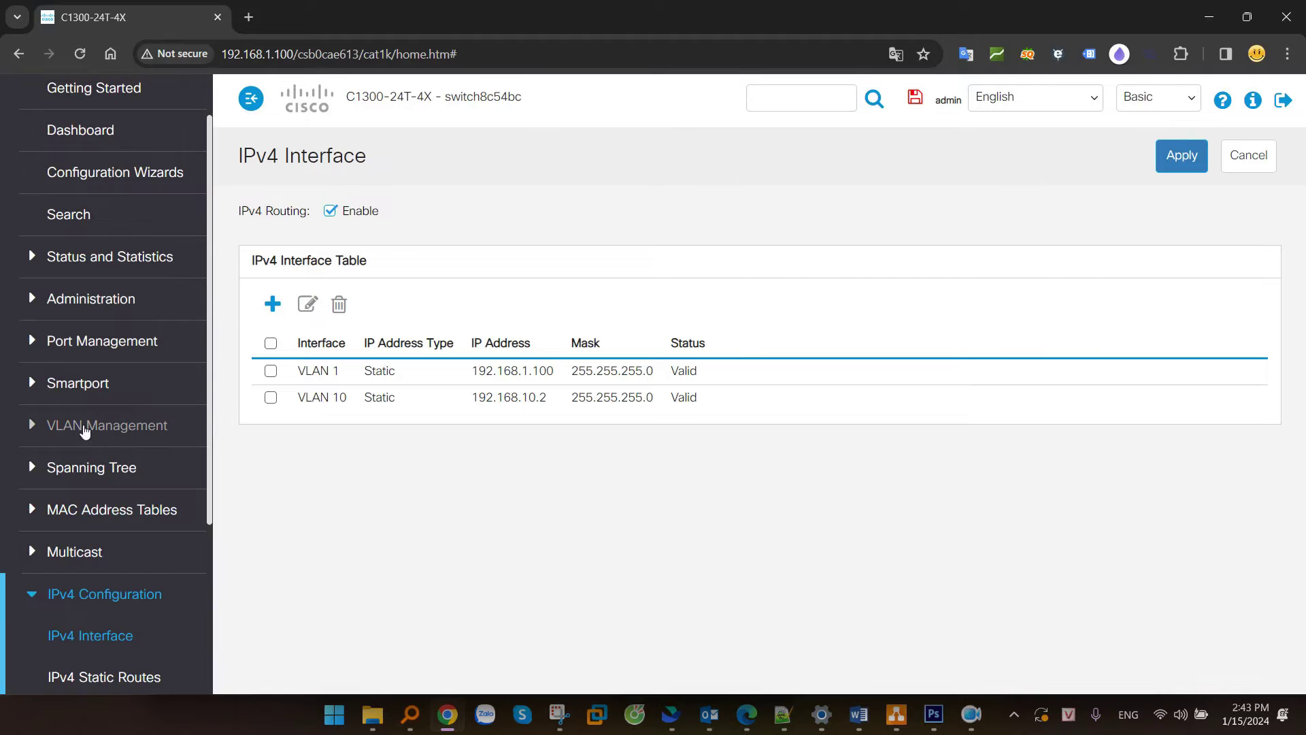
pyautogui.click(122, 428)
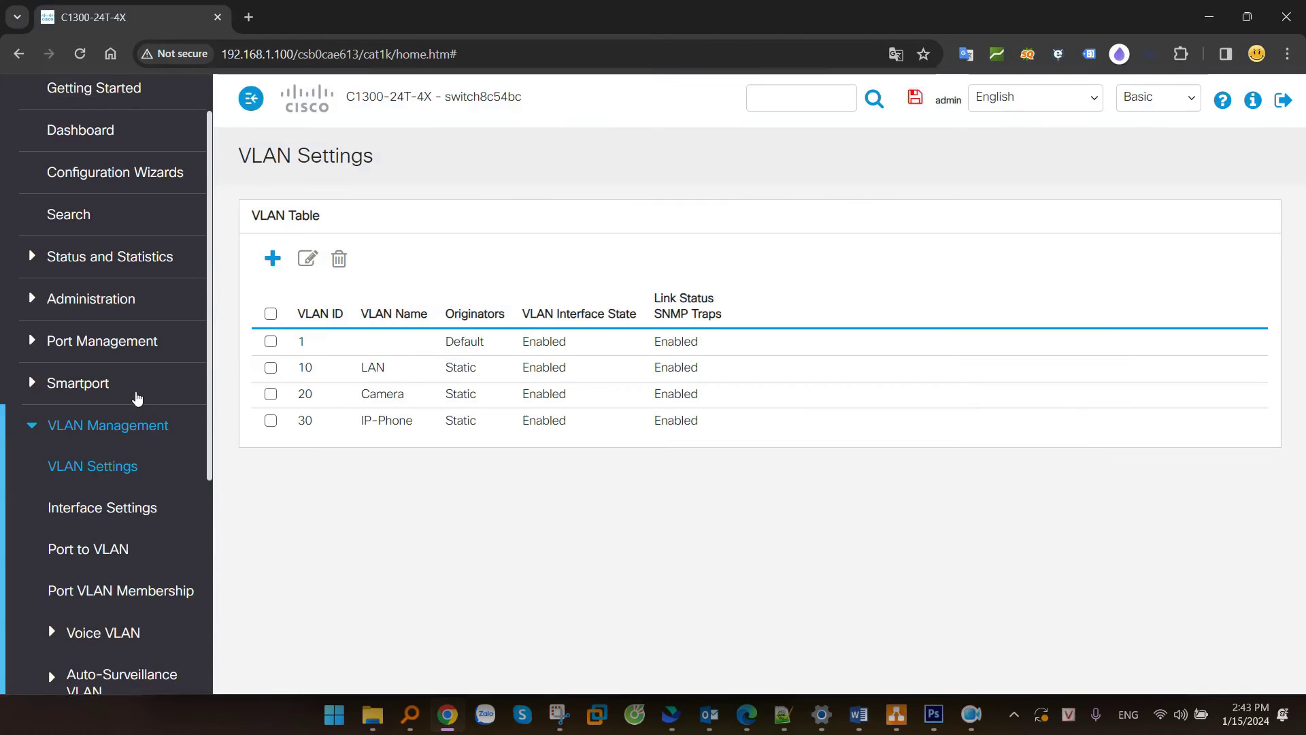
pyautogui.scroll(-2, 167, 401)
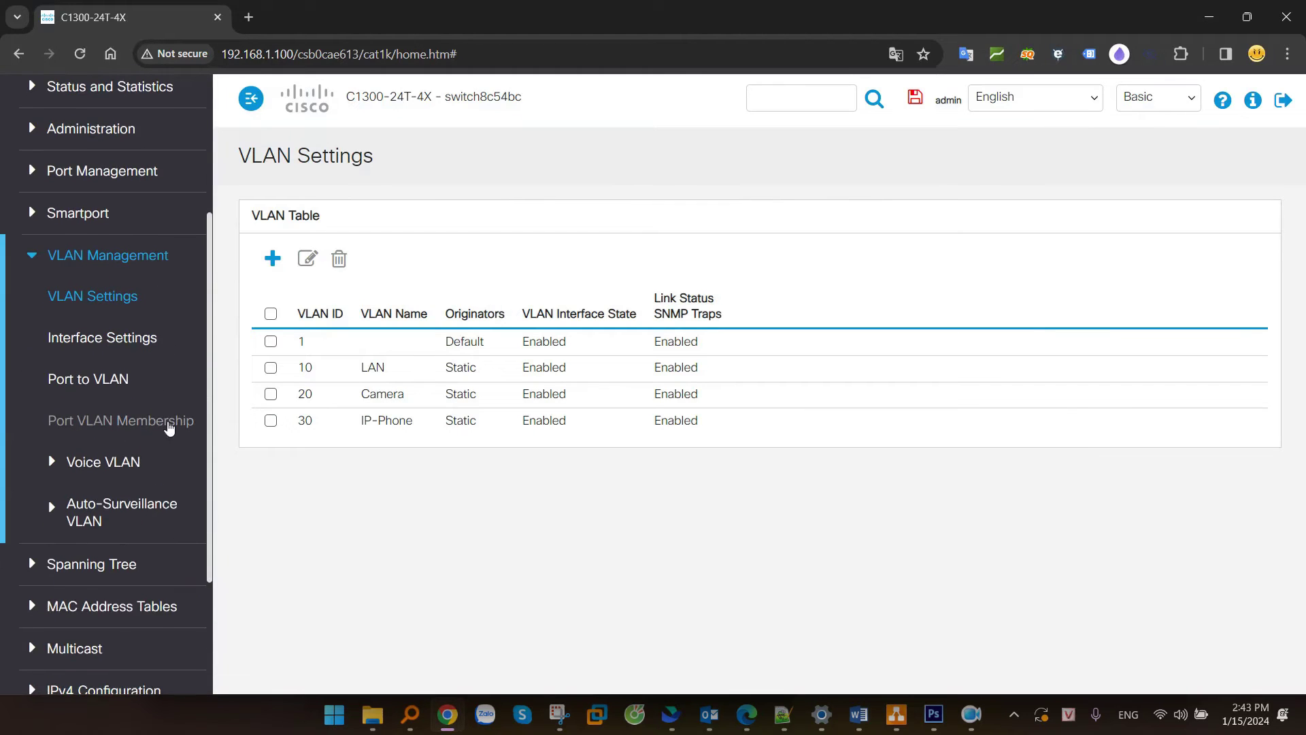
pyautogui.click(107, 343)
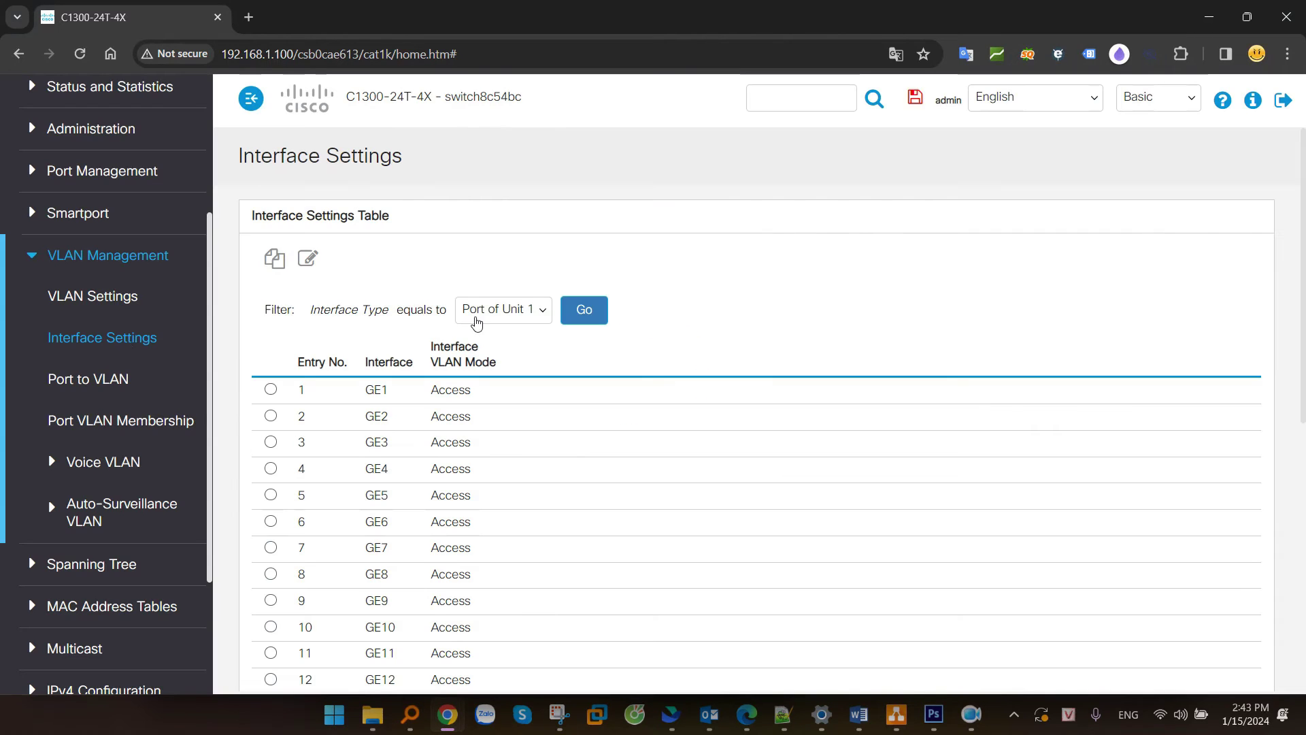
# Edit port GE24's interface settings to use Trunk as its VLAN mode, apply the change, and close the dialog.
pyautogui.scroll(-7, 622, 529)
pyautogui.click(271, 486)
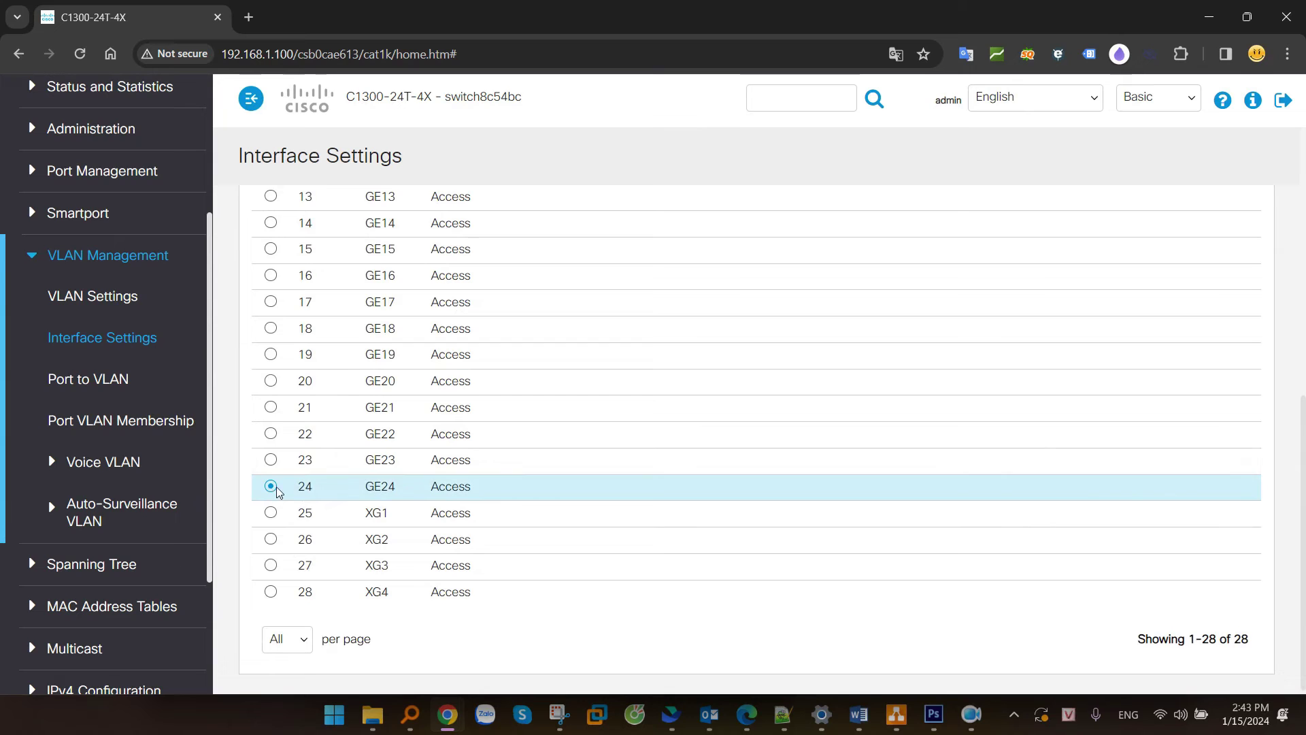
pyautogui.scroll(7, 534, 440)
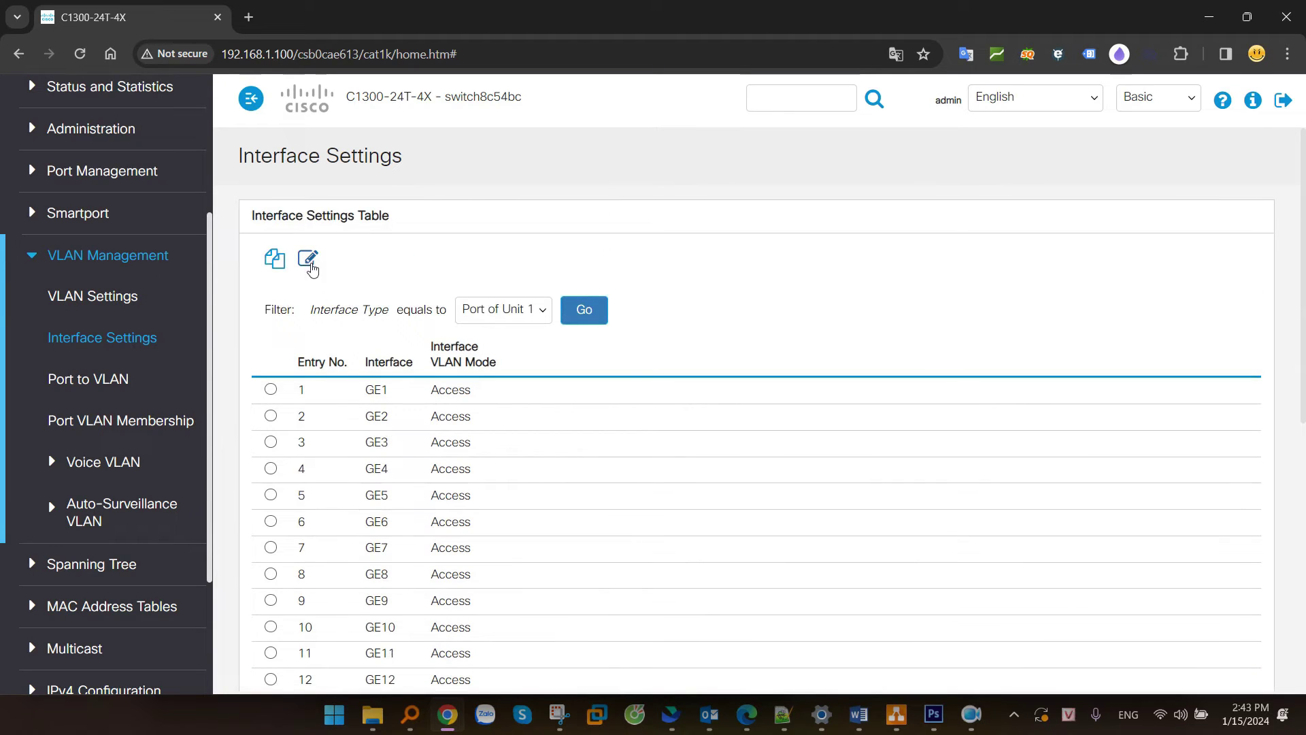
pyautogui.click(308, 259)
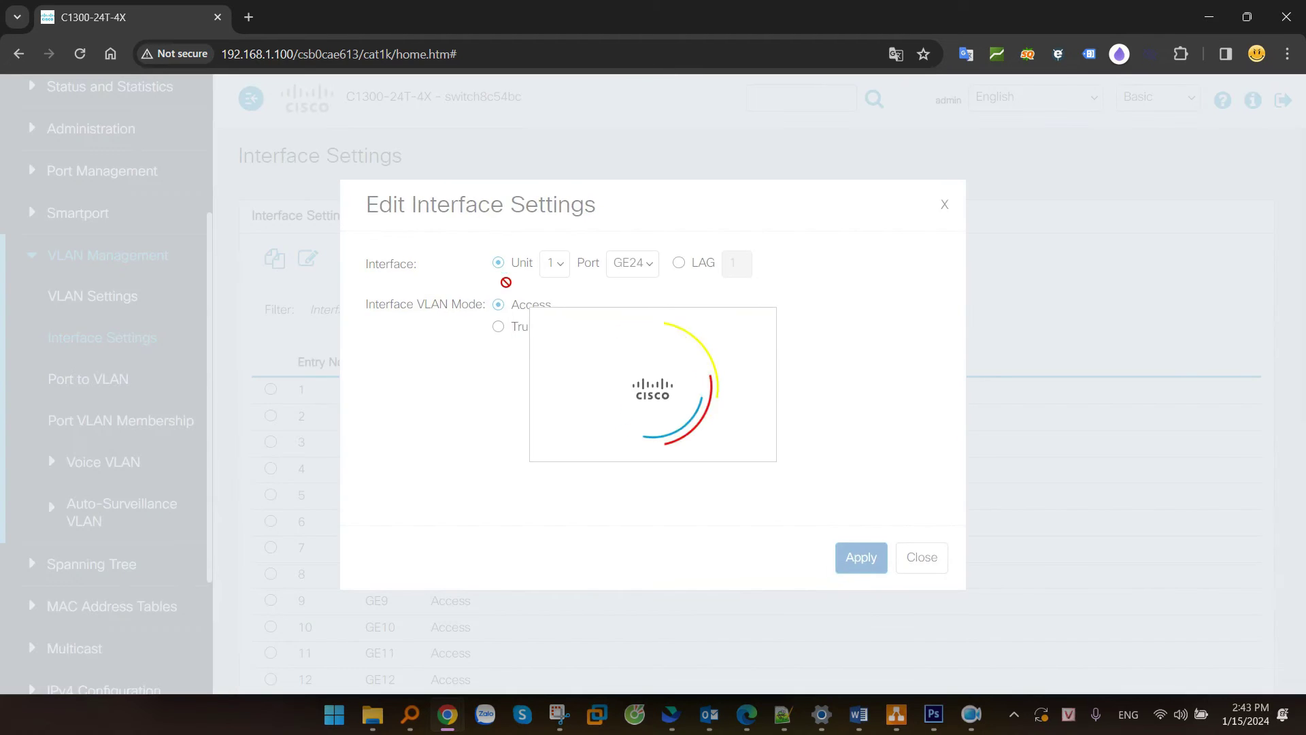
pyautogui.moveTo(389, 308); pyautogui.dragTo(477, 308)
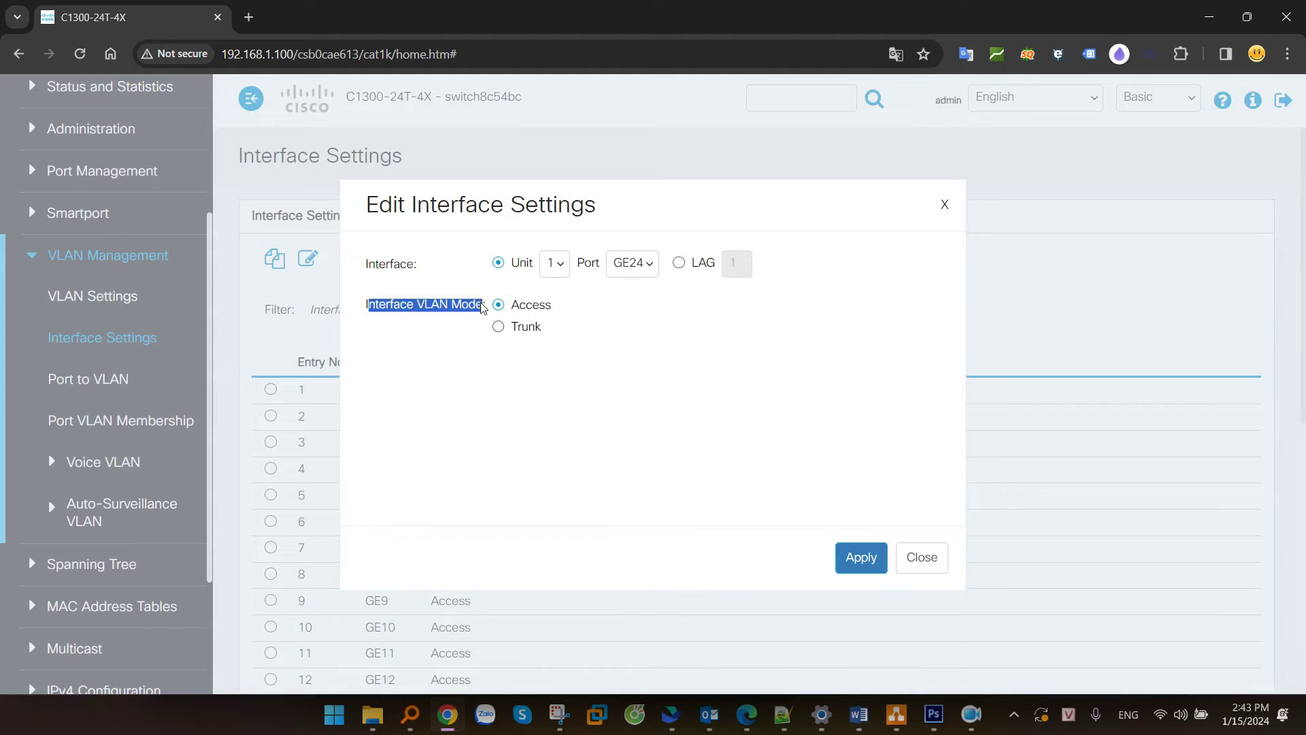
pyautogui.click(499, 326)
pyautogui.click(544, 333)
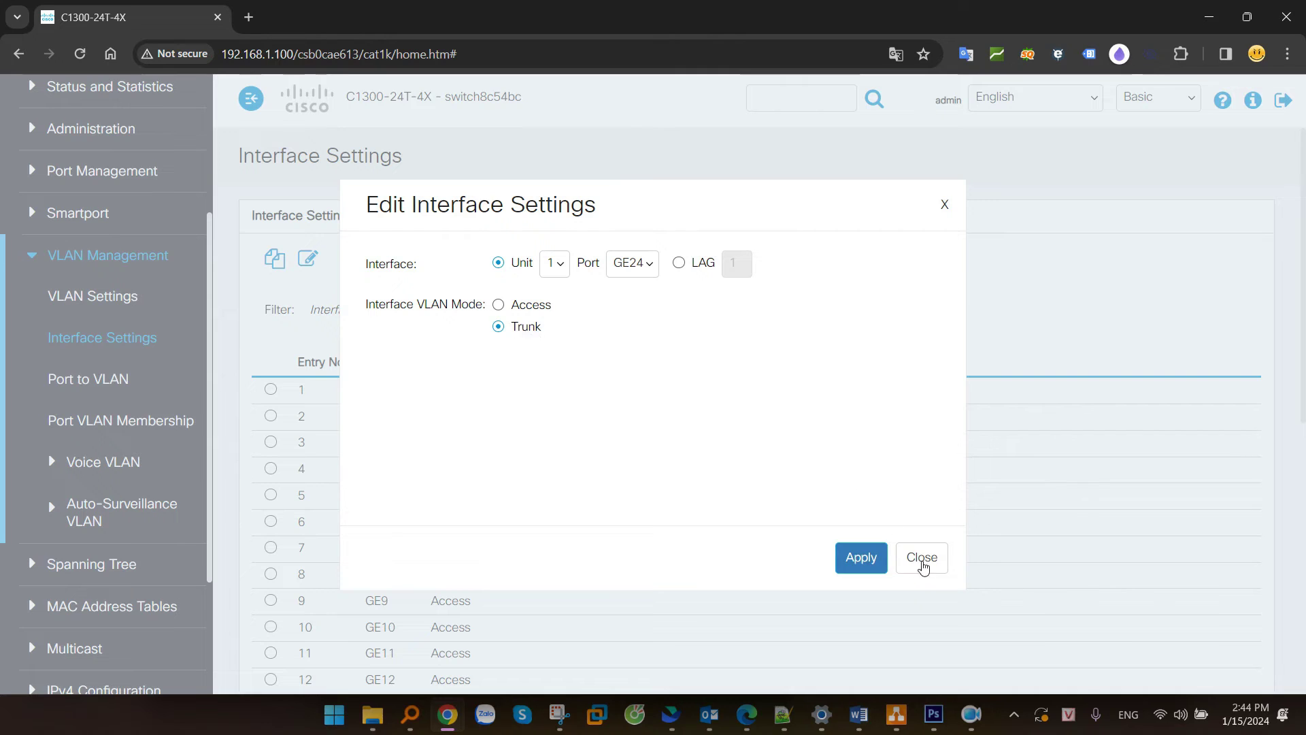
pyautogui.click(859, 557)
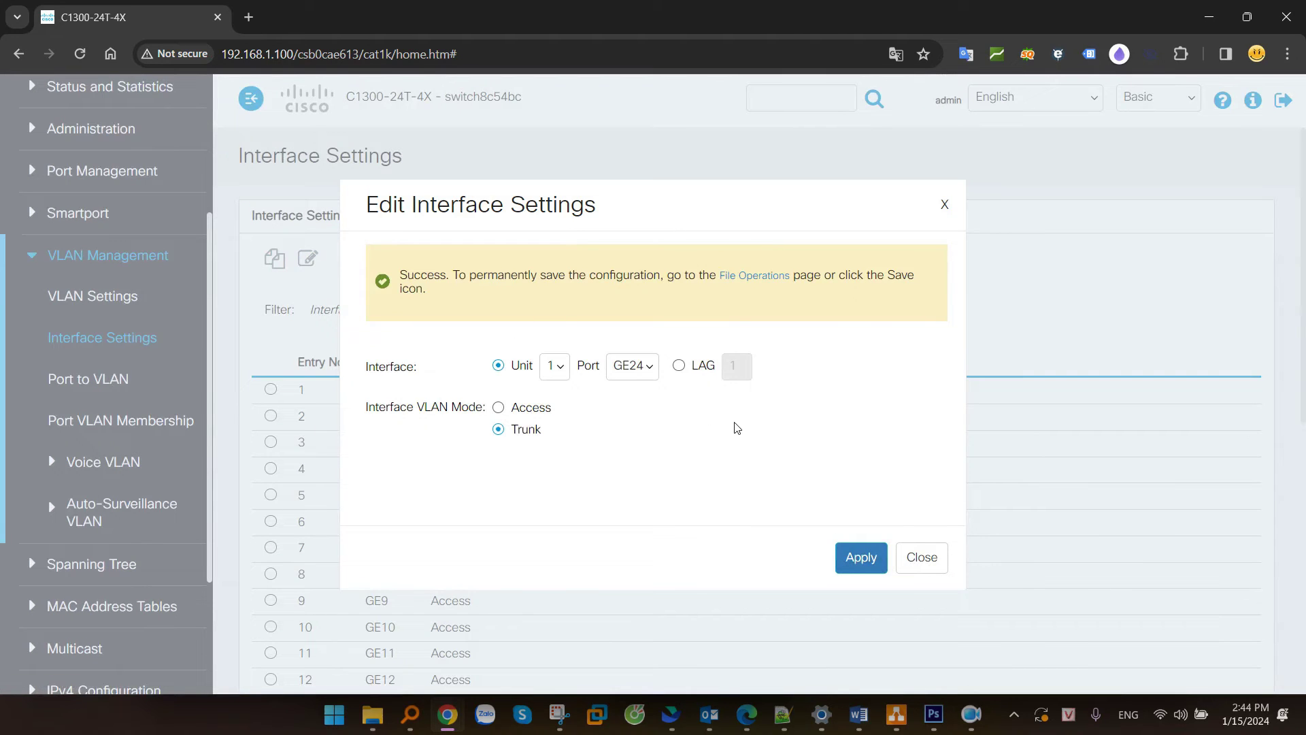
pyautogui.click(922, 557)
pyautogui.scroll(-6, 619, 484)
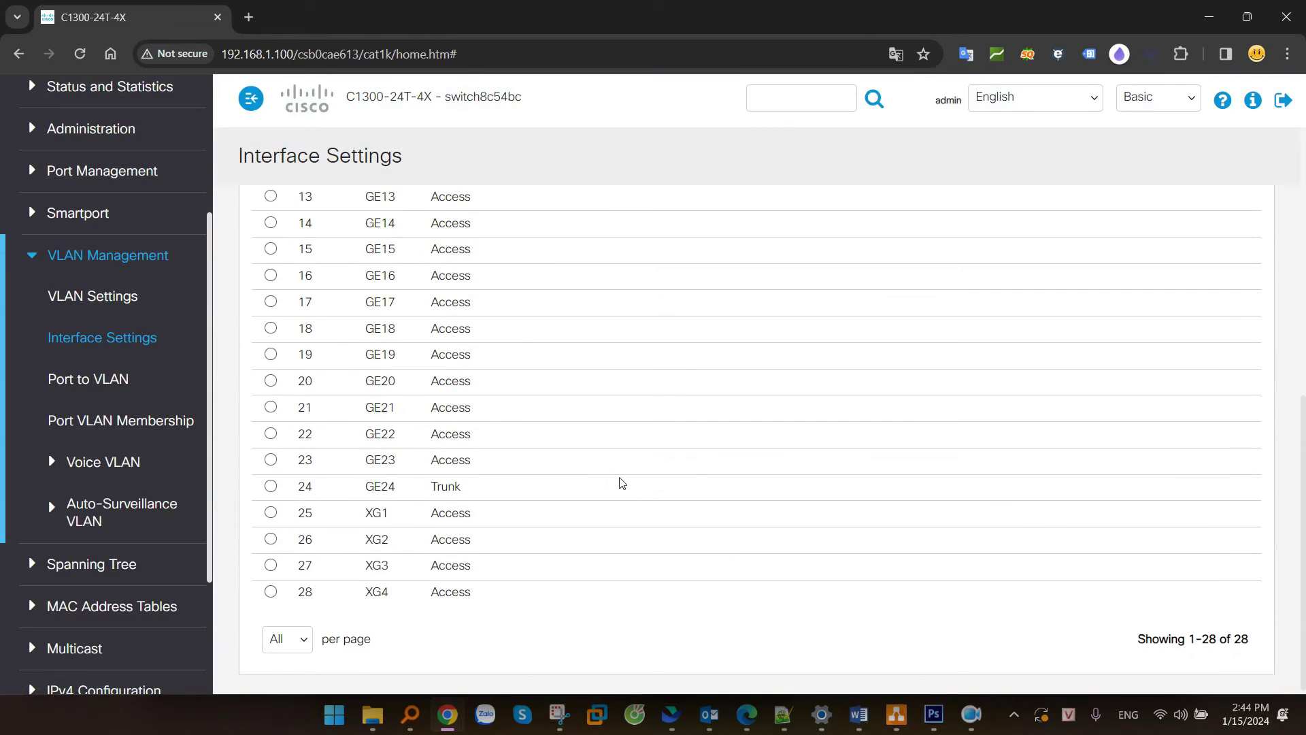
pyautogui.moveTo(462, 491); pyautogui.dragTo(360, 494)
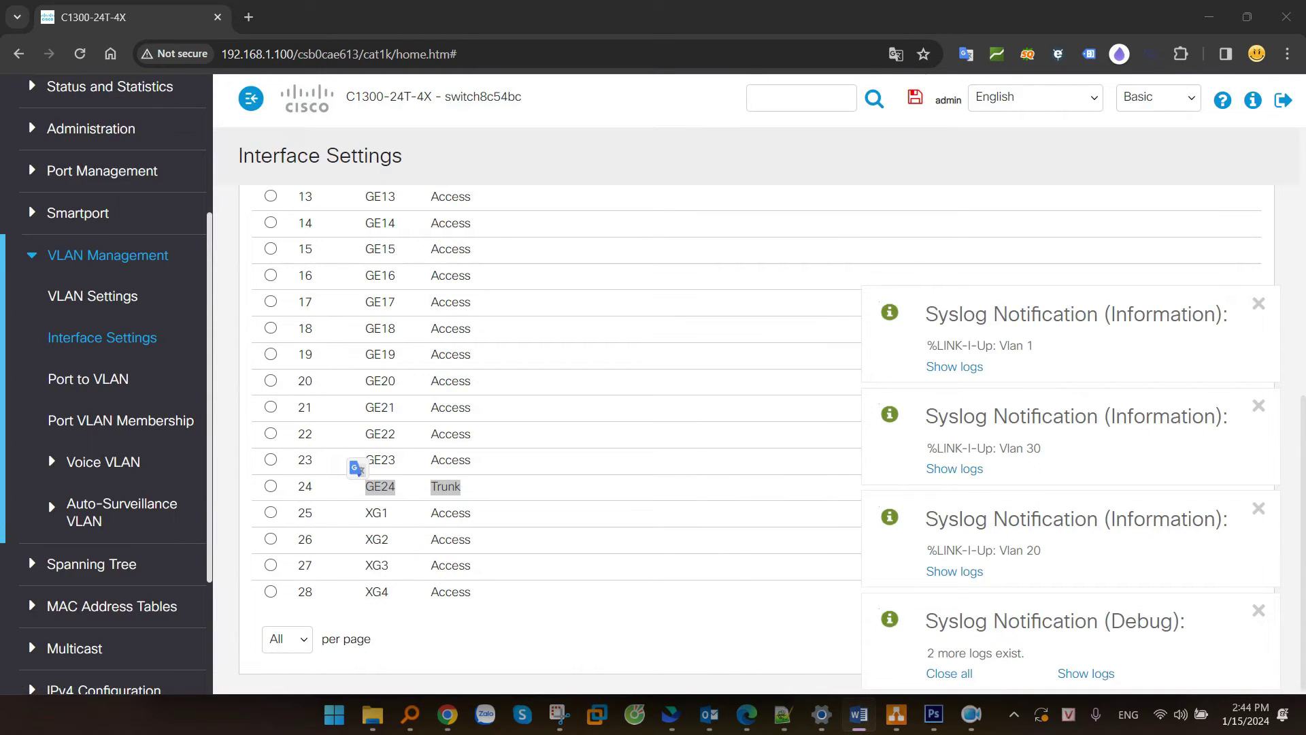
# Open the Port VLAN Membership page and start editing the VLAN membership of trunk port GE24.
pyautogui.click(143, 427)
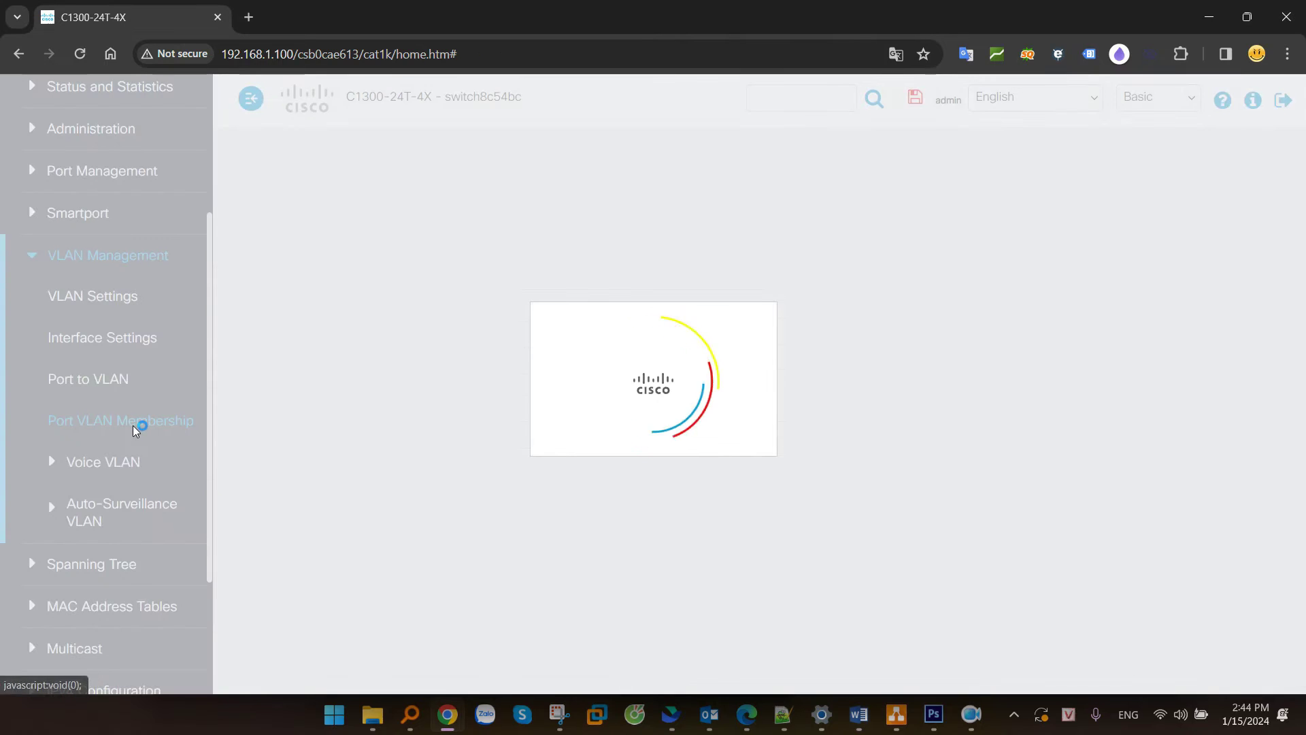
pyautogui.scroll(-5, 502, 445)
pyautogui.scroll(-4, 502, 444)
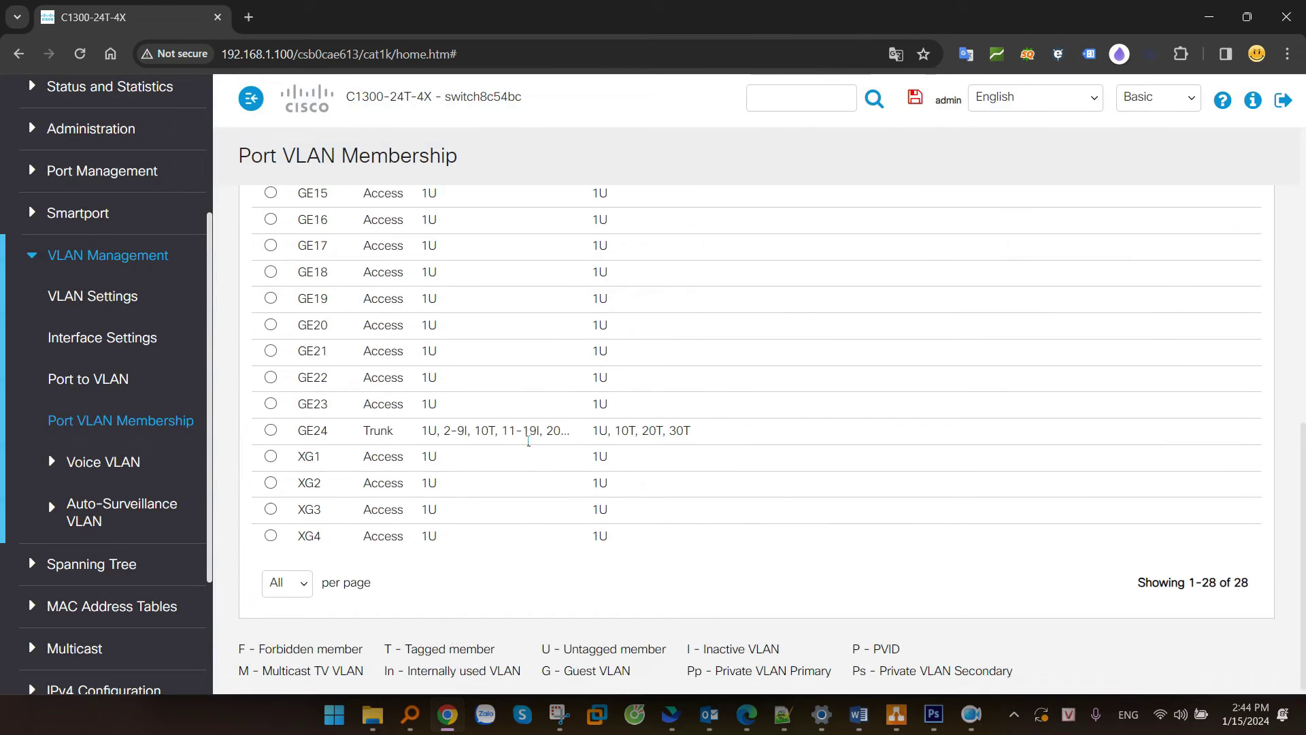
pyautogui.click(271, 431)
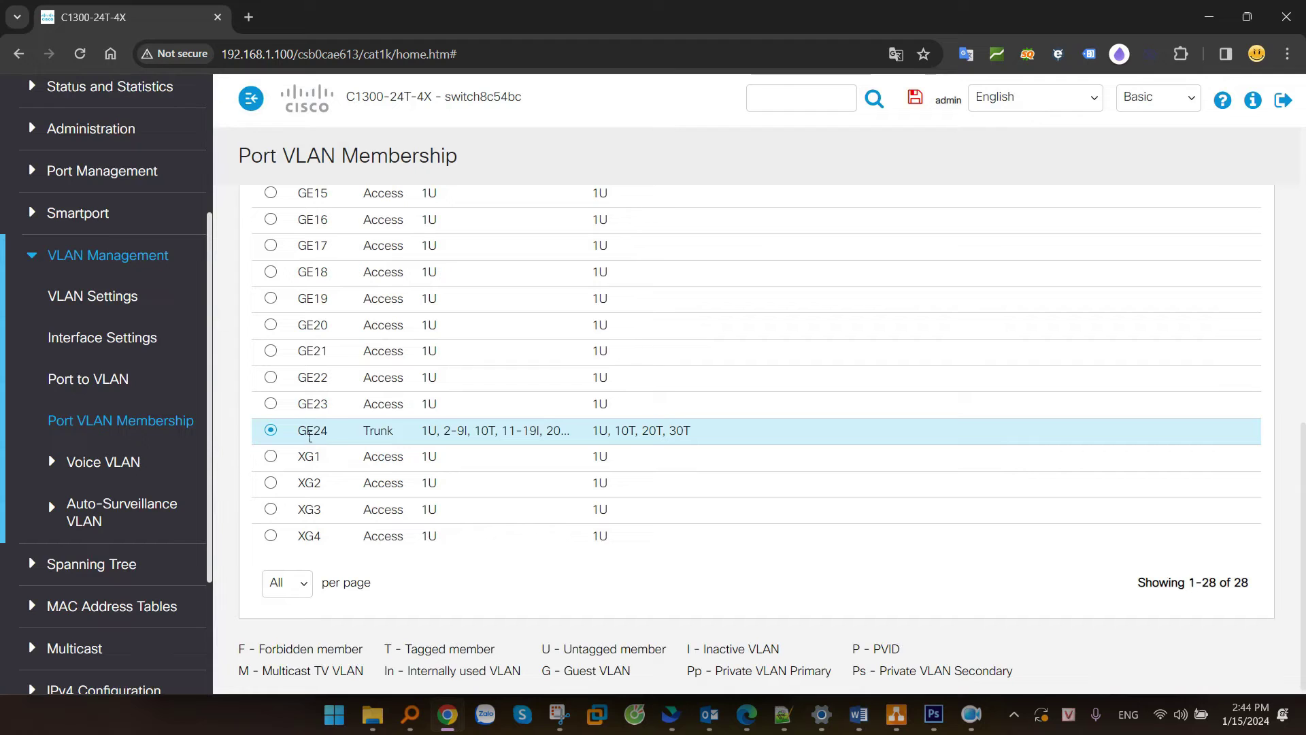
pyautogui.moveTo(308, 431); pyautogui.dragTo(398, 439)
pyautogui.scroll(10, 422, 444)
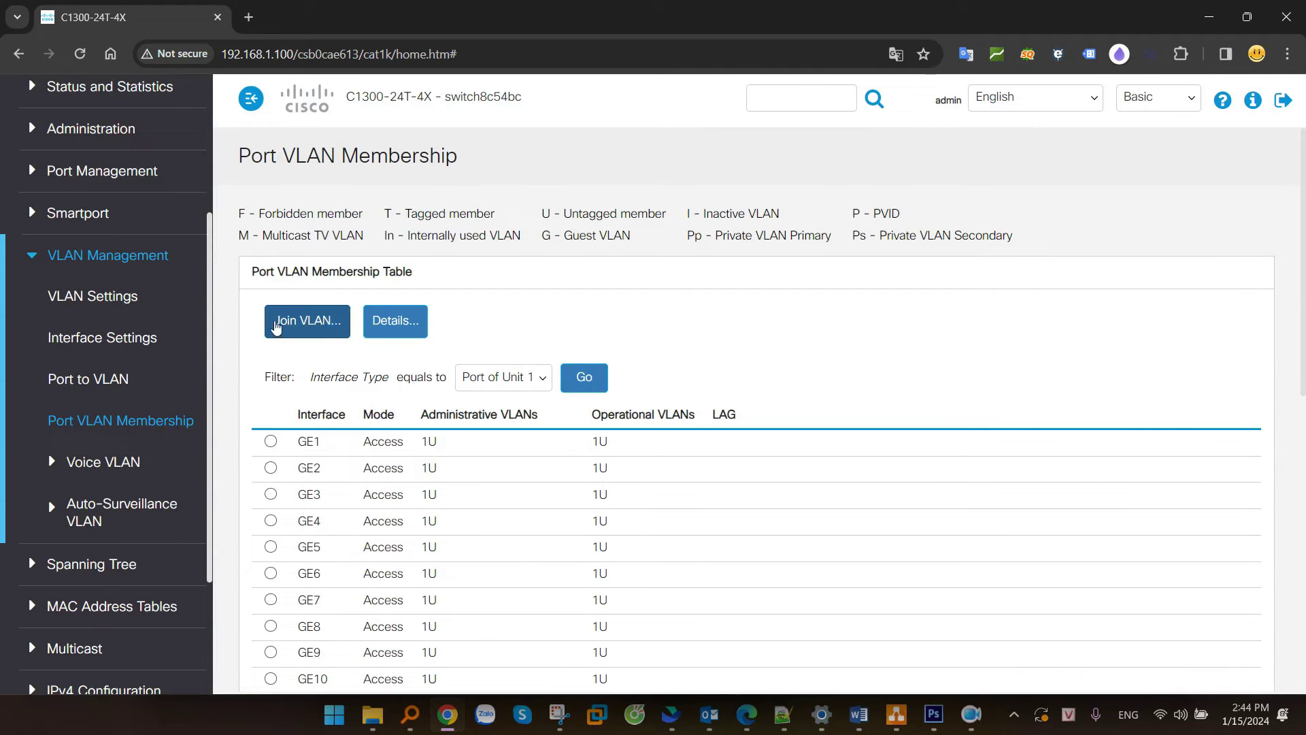
pyautogui.click(316, 324)
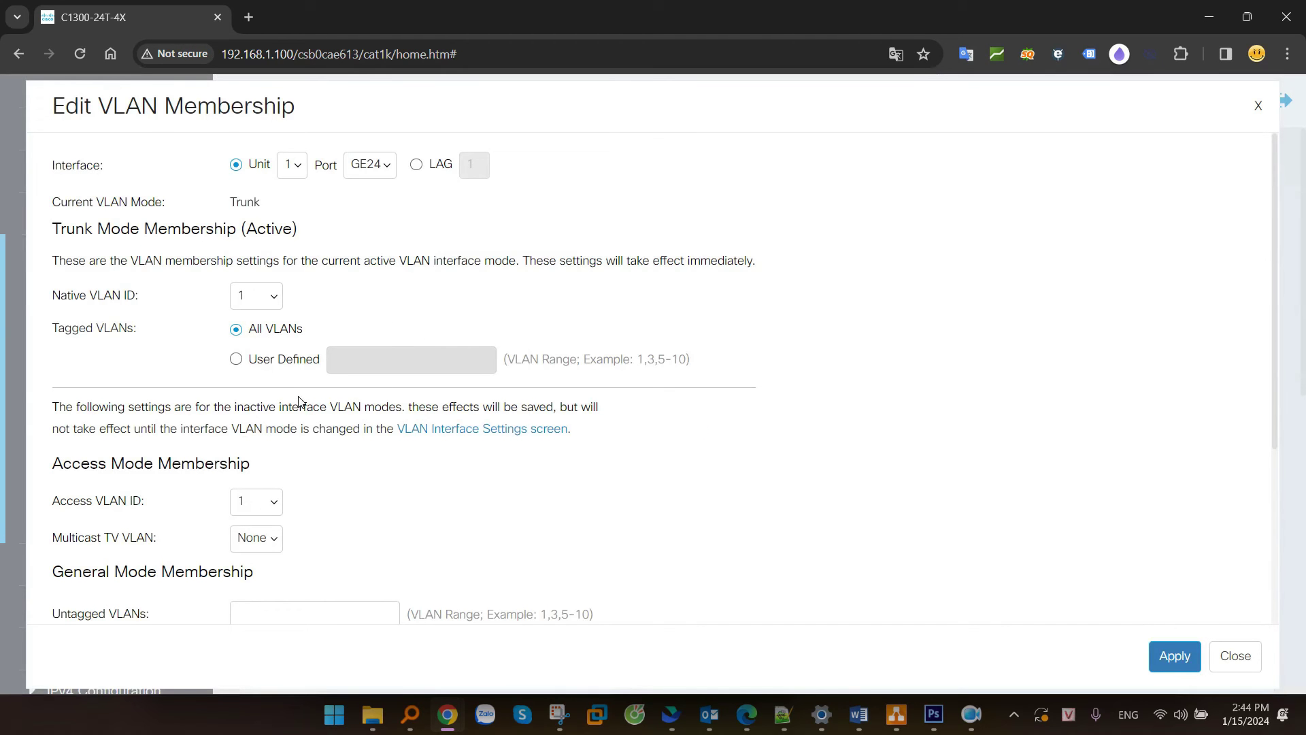
# Set GE24's tagged VLANs to the user-defined list 10,20,30, apply the membership, and close the dialog.
pyautogui.moveTo(306, 330); pyautogui.dragTo(251, 332)
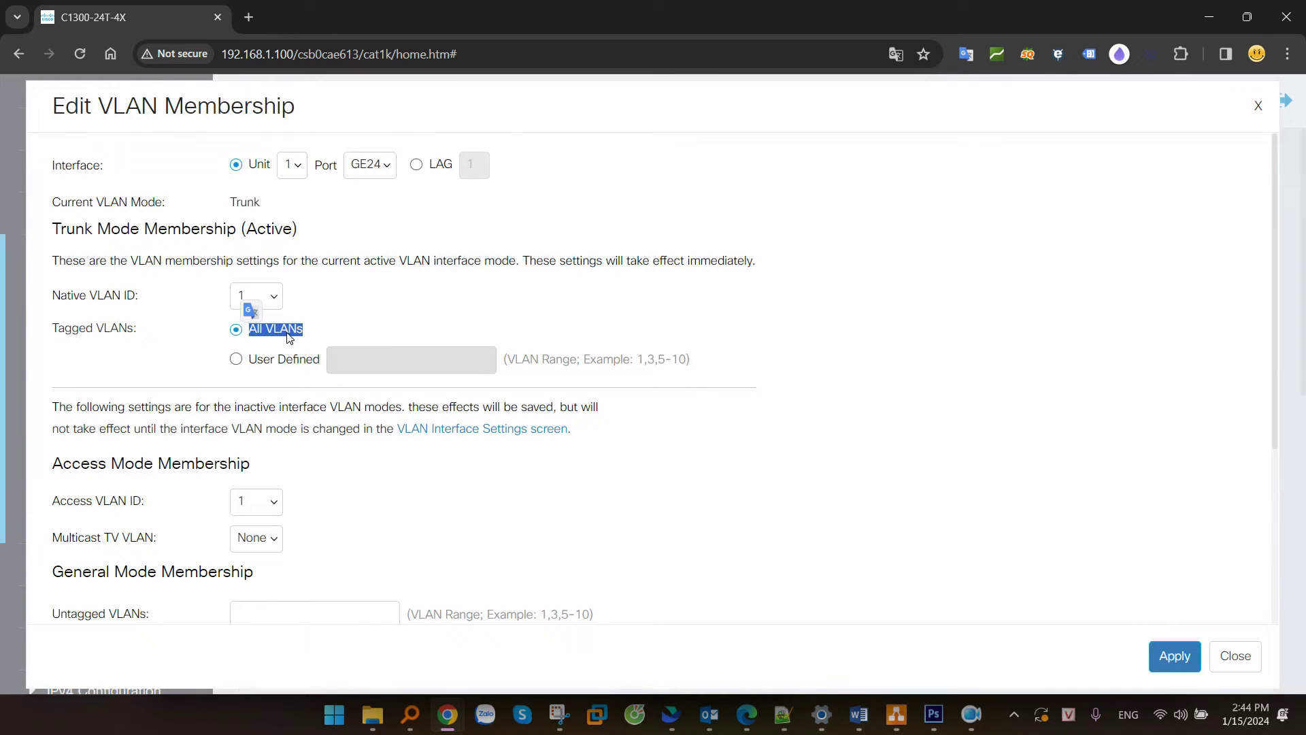
pyautogui.click(236, 359)
pyautogui.click(359, 367)
pyautogui.moveTo(666, 363); pyautogui.dragTo(672, 361)
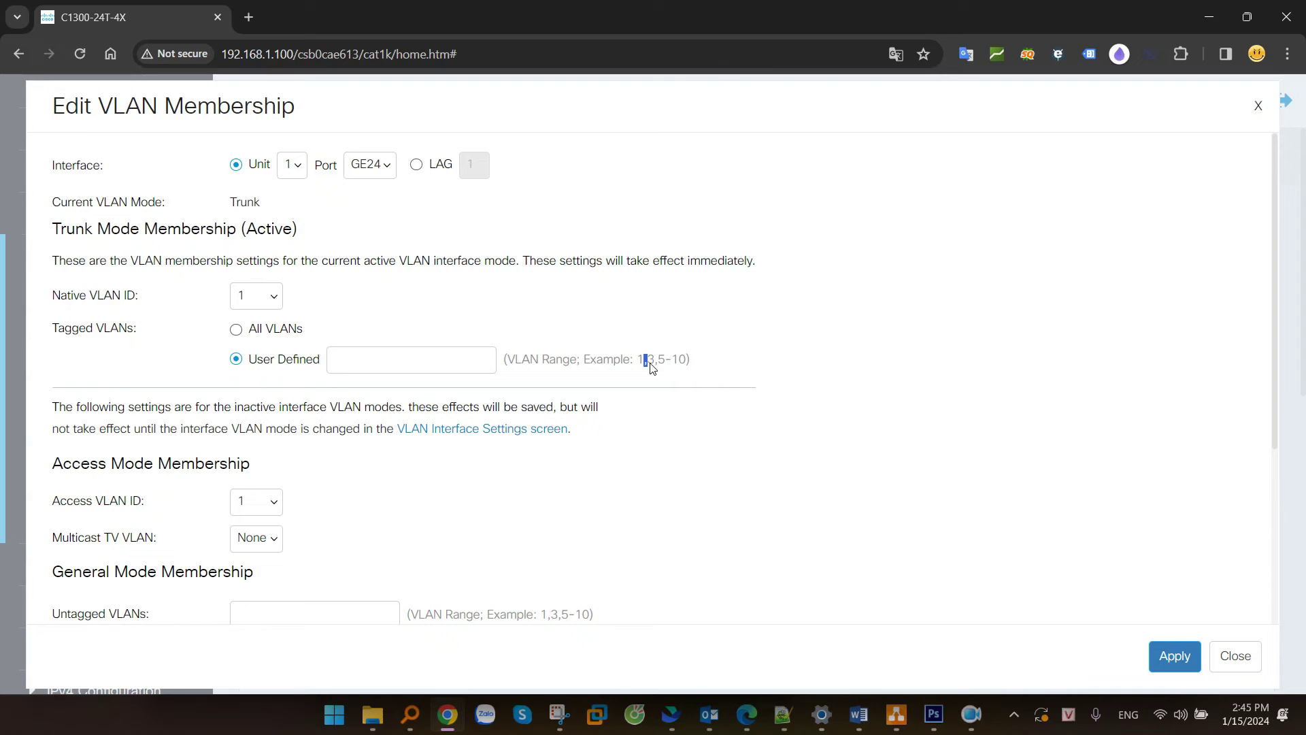
pyautogui.moveTo(629, 371); pyautogui.dragTo(689, 368)
pyautogui.click(366, 364)
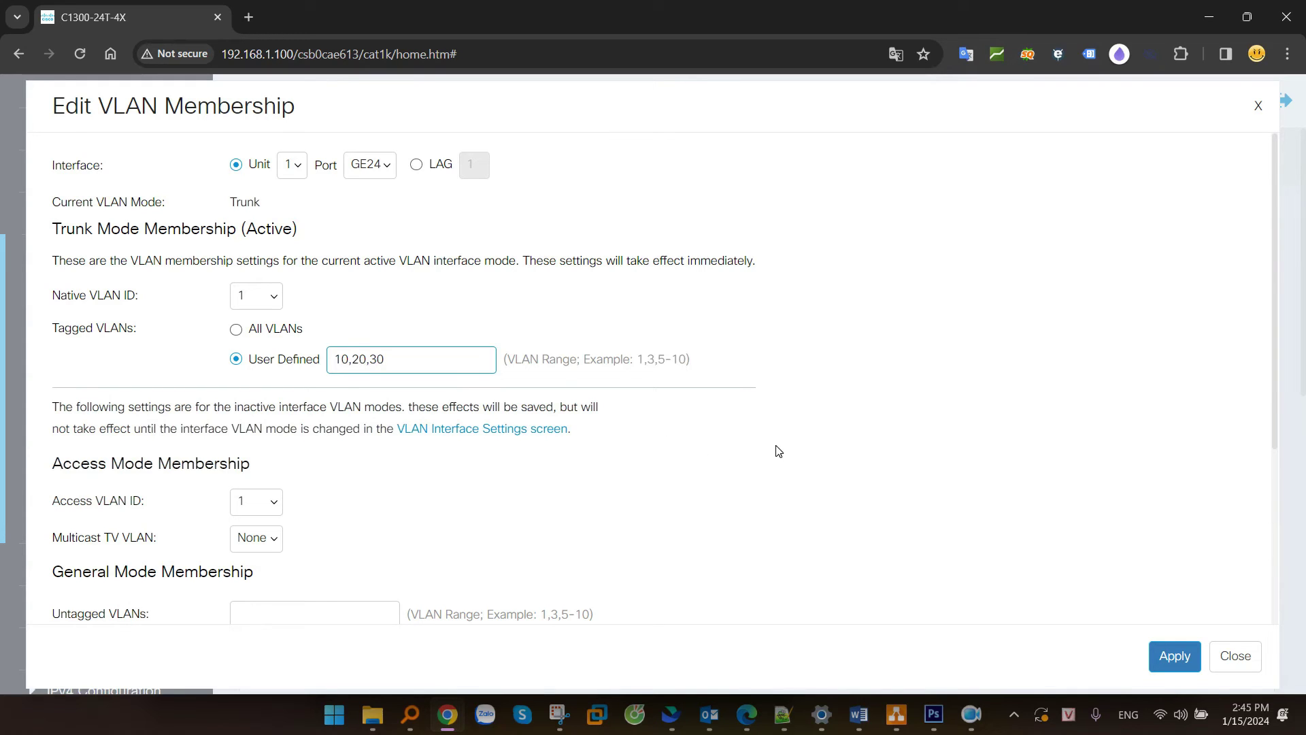
pyautogui.click(1170, 656)
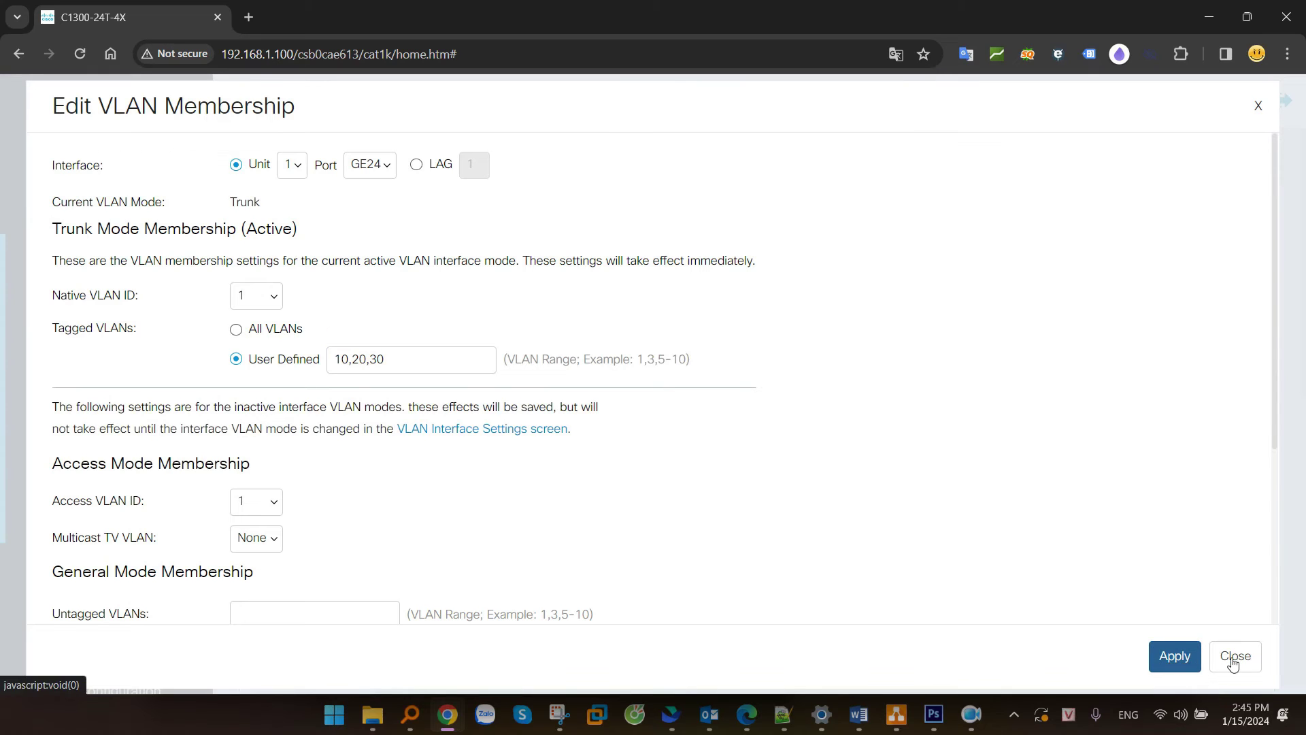
pyautogui.click(1256, 663)
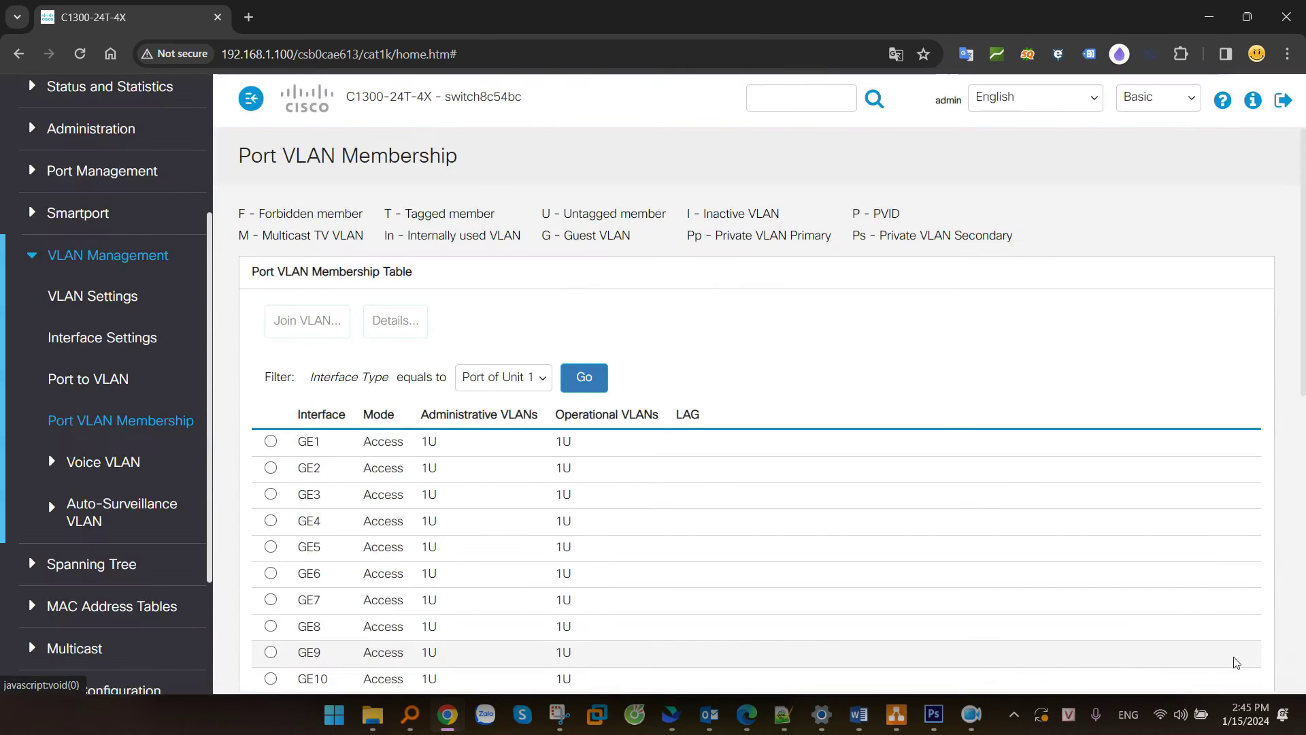
pyautogui.scroll(-6, 660, 441)
pyautogui.moveTo(512, 464); pyautogui.dragTo(441, 454)
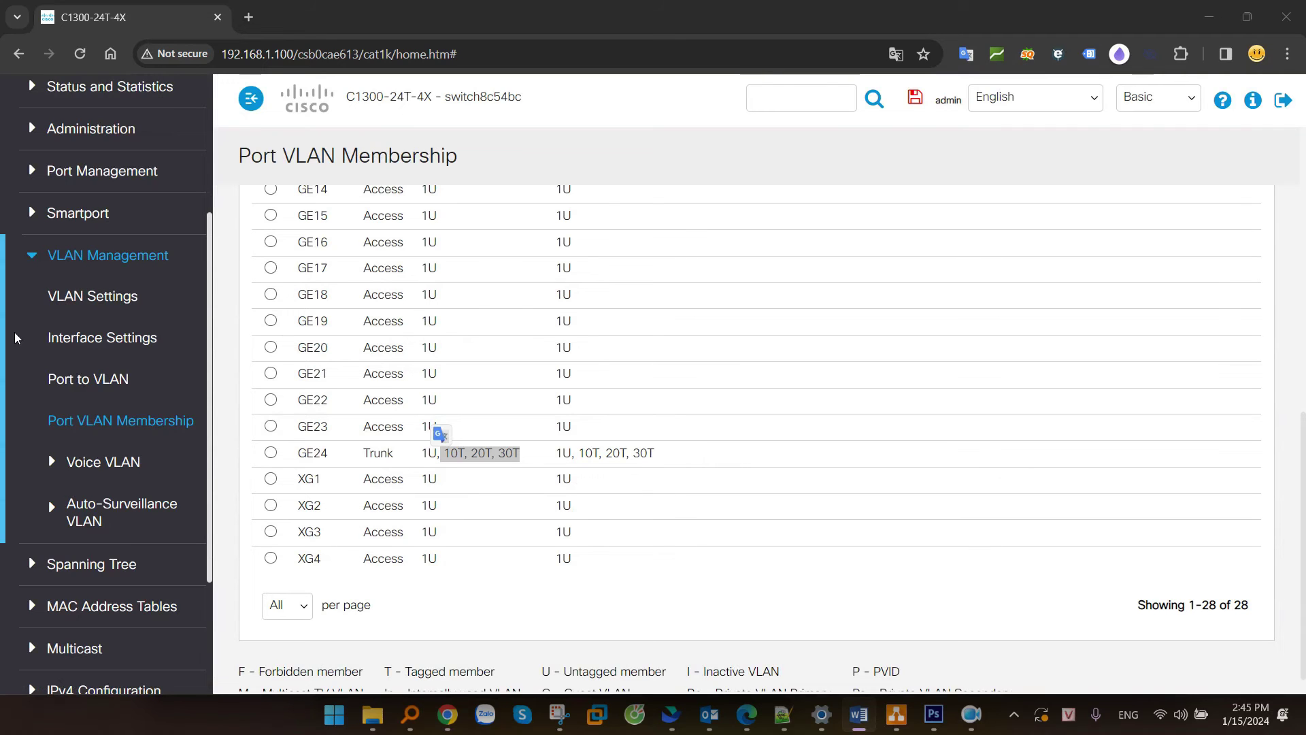
# Open the switch's Port to VLAN page and mark the G1-7 label on the network diagram in Snipping Tool.
pyautogui.click(102, 385)
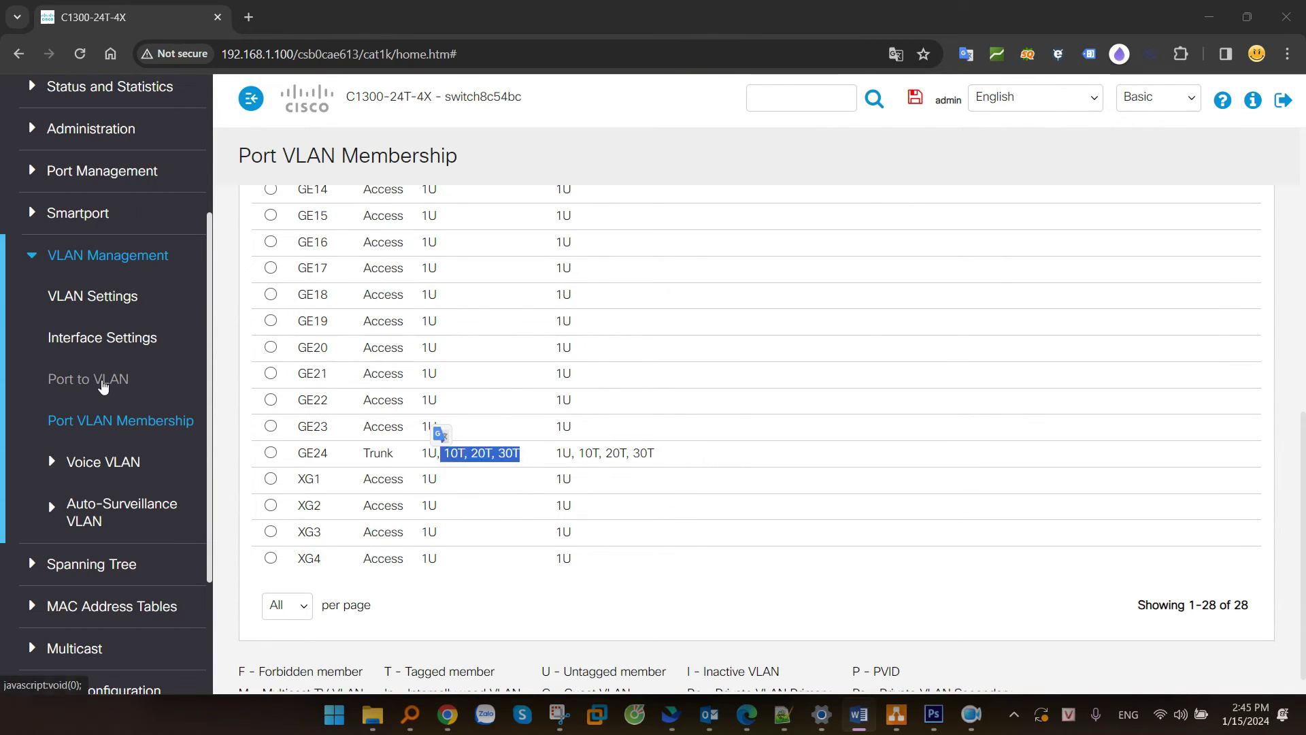
pyautogui.click(102, 384)
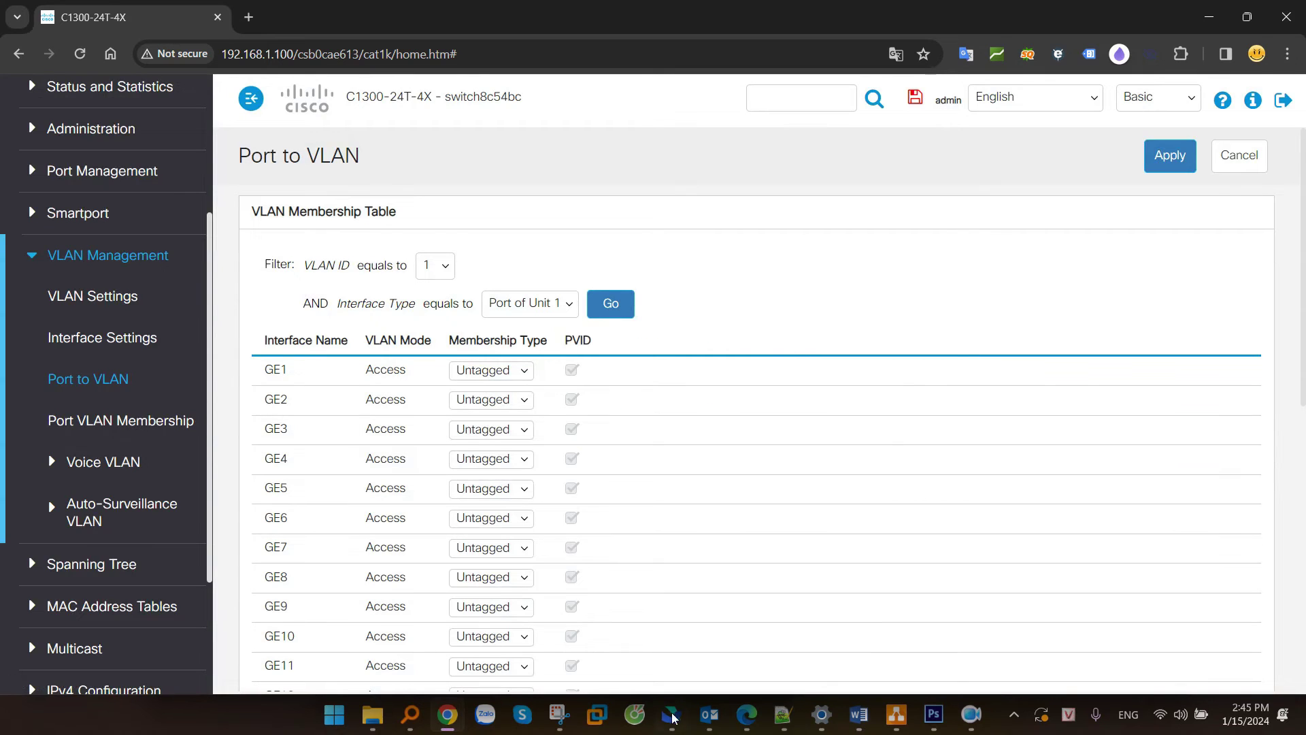
pyautogui.click(559, 715)
pyautogui.moveTo(517, 428)
pyautogui.mouseDown()
pyautogui.moveTo(462, 439)
pyautogui.moveTo(500, 428)
pyautogui.mouseUp()
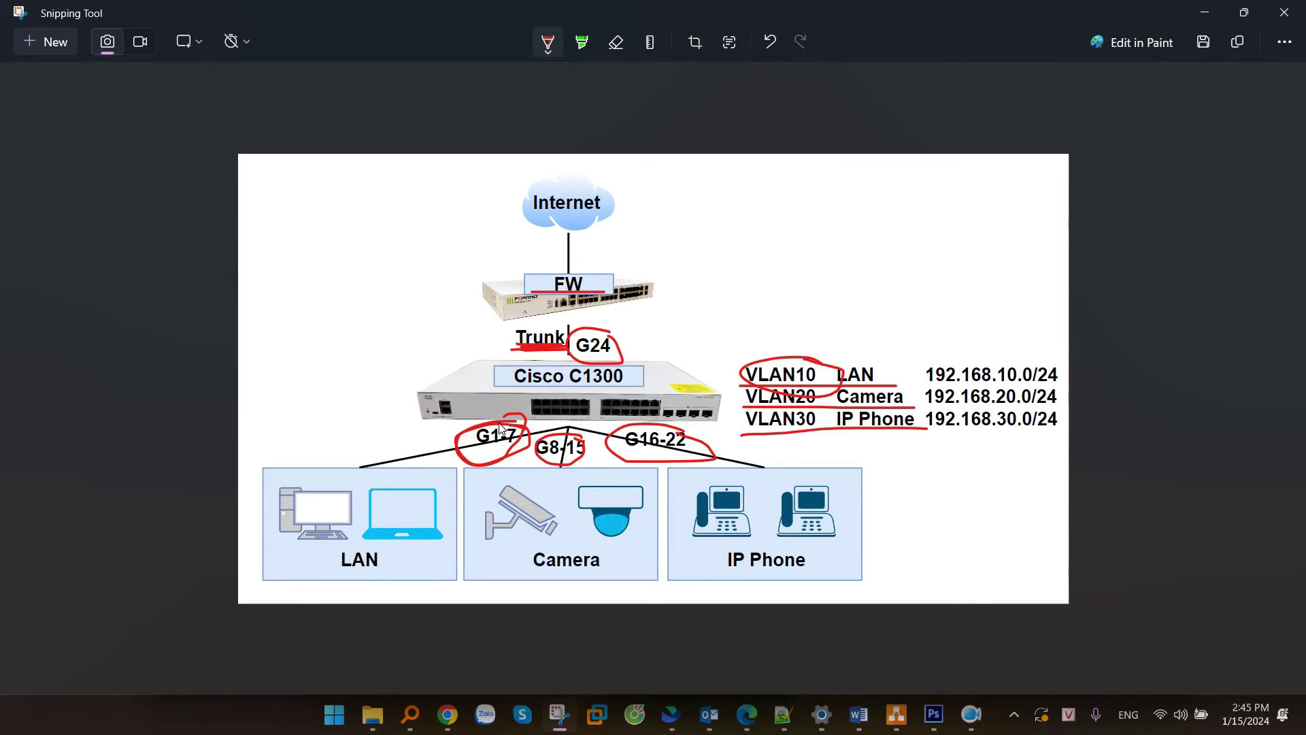
pyautogui.click(1205, 12)
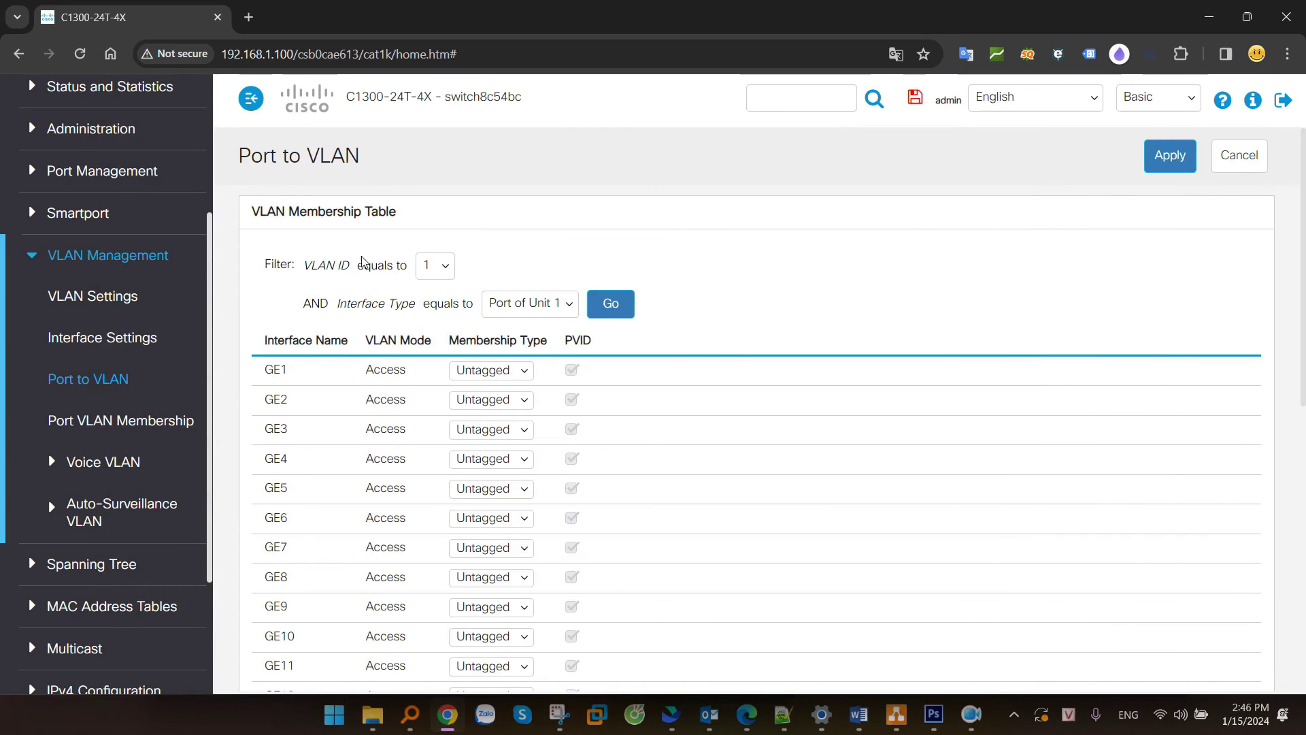
# Filter the VLAN Membership Table by VLAN ID 10 for the ports of Unit 1.
pyautogui.moveTo(304, 264); pyautogui.dragTo(348, 265)
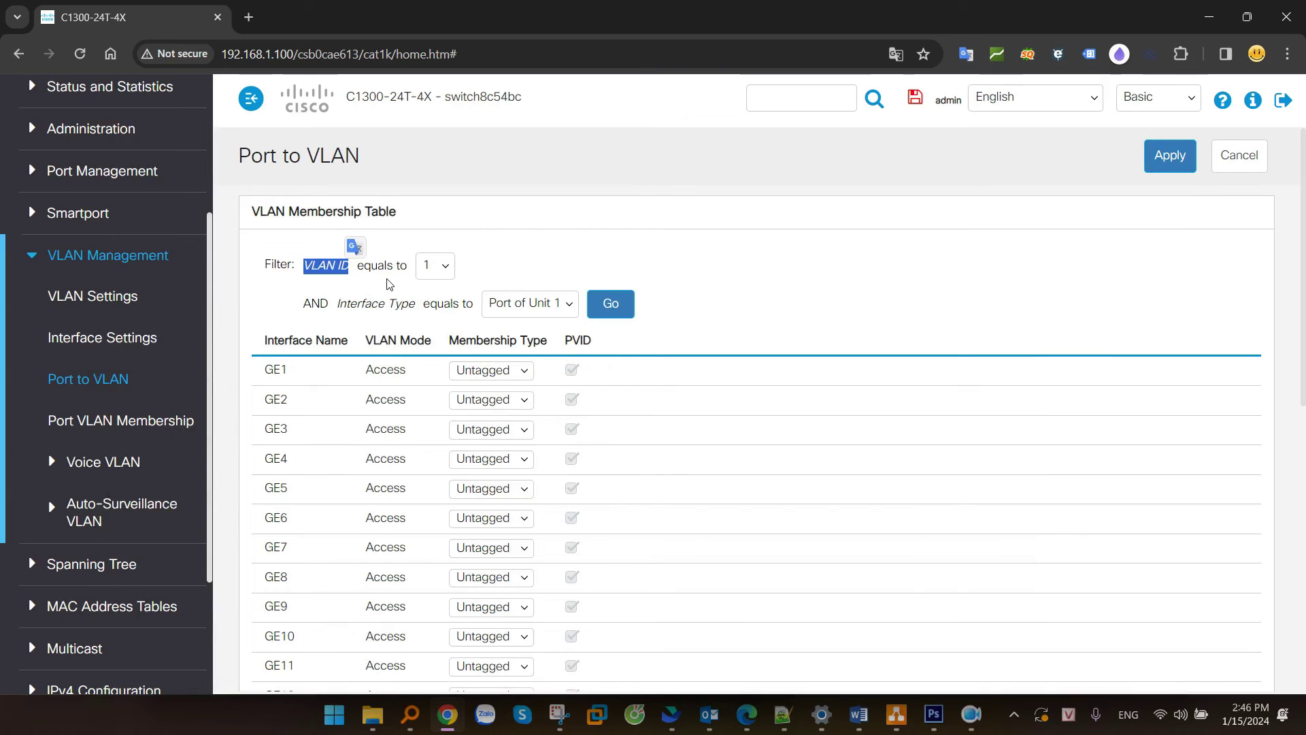
pyautogui.click(439, 266)
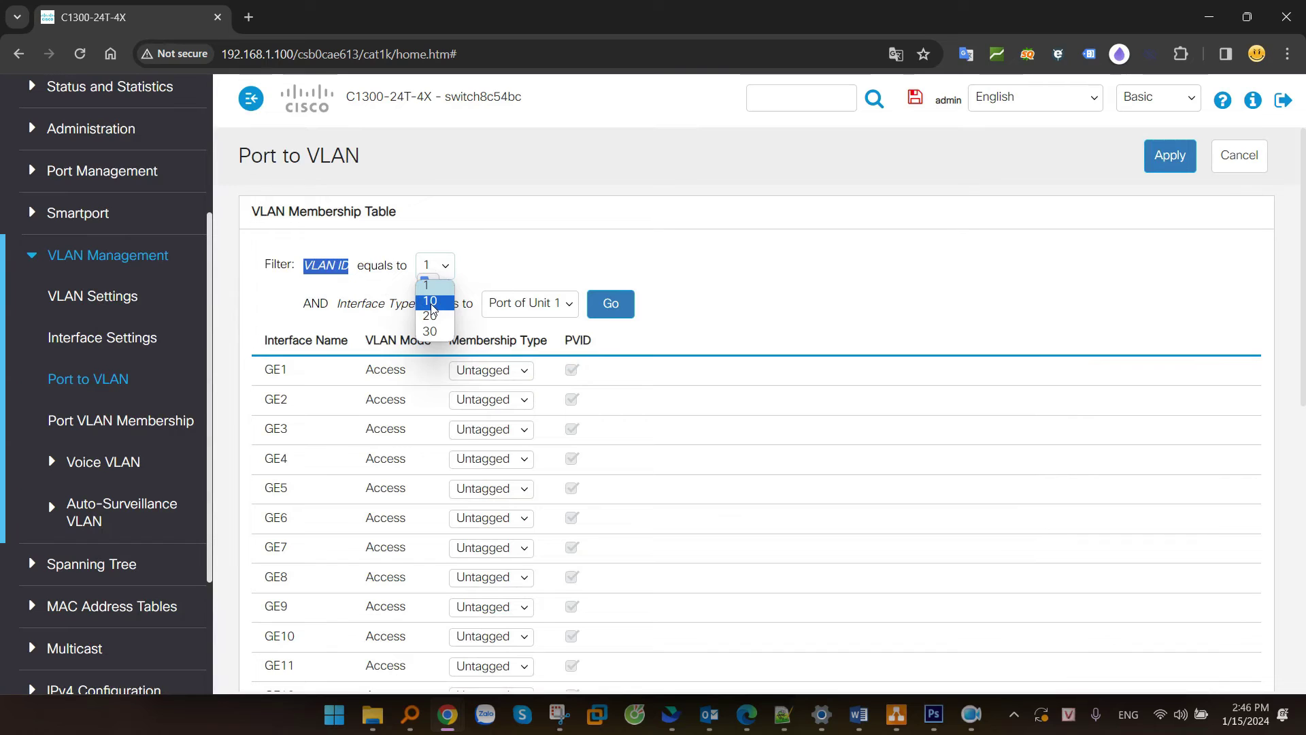
pyautogui.click(431, 302)
pyautogui.click(622, 306)
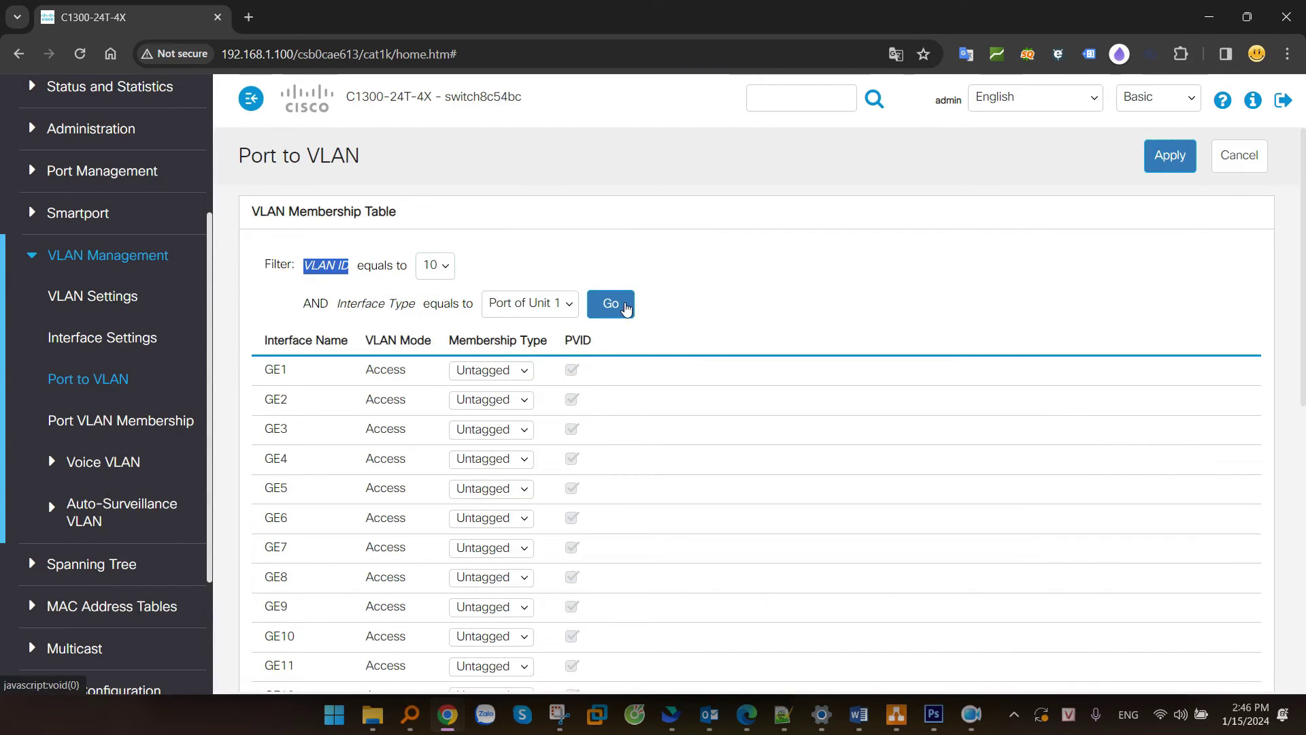
pyautogui.click(707, 297)
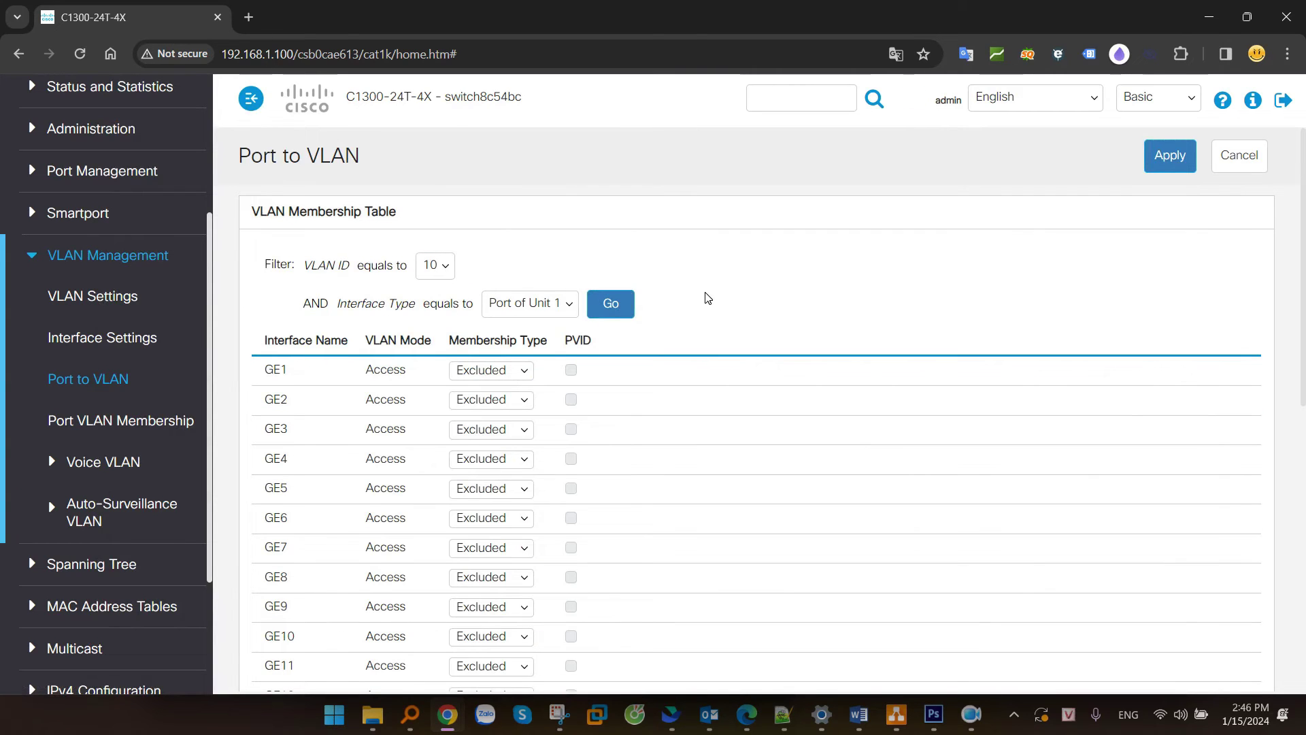
# Set the membership type of port GE1 in VLAN 10 to Untagged.
pyautogui.scroll(-1, 708, 297)
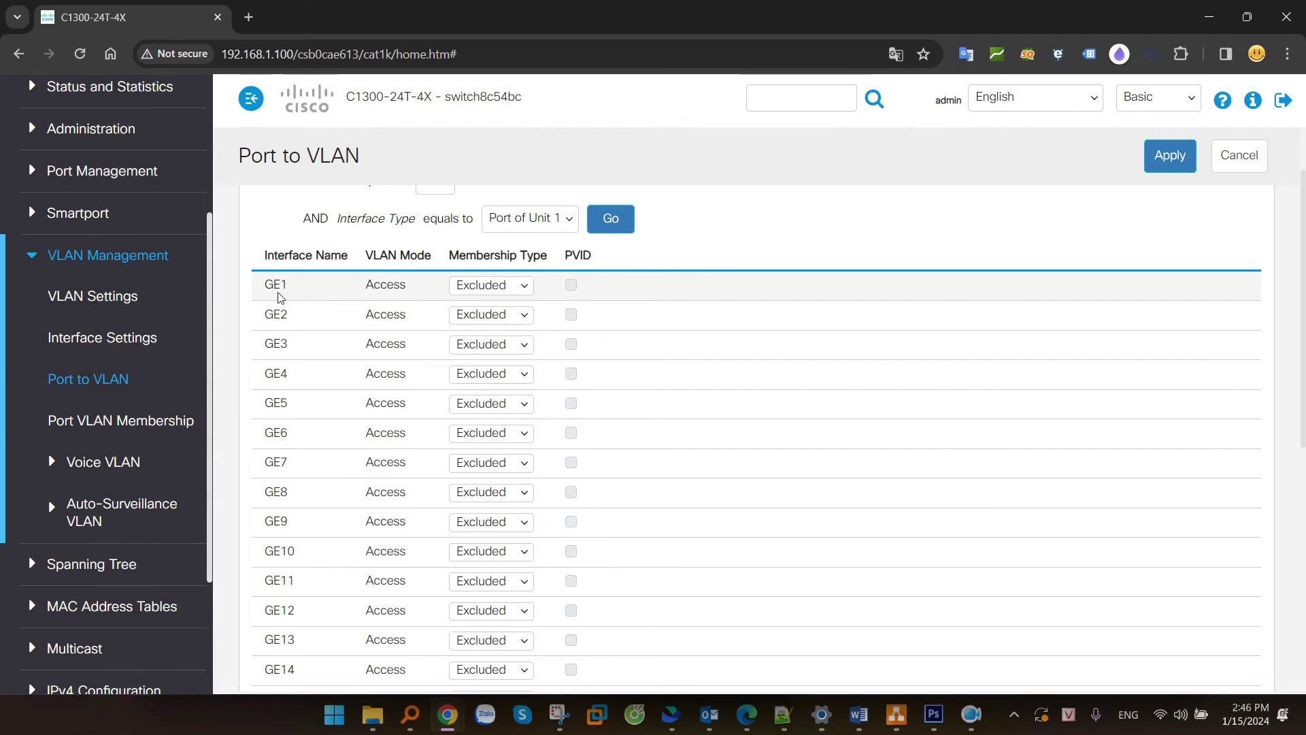
pyautogui.moveTo(450, 254); pyautogui.dragTo(551, 254)
pyautogui.scroll(1, 534, 330)
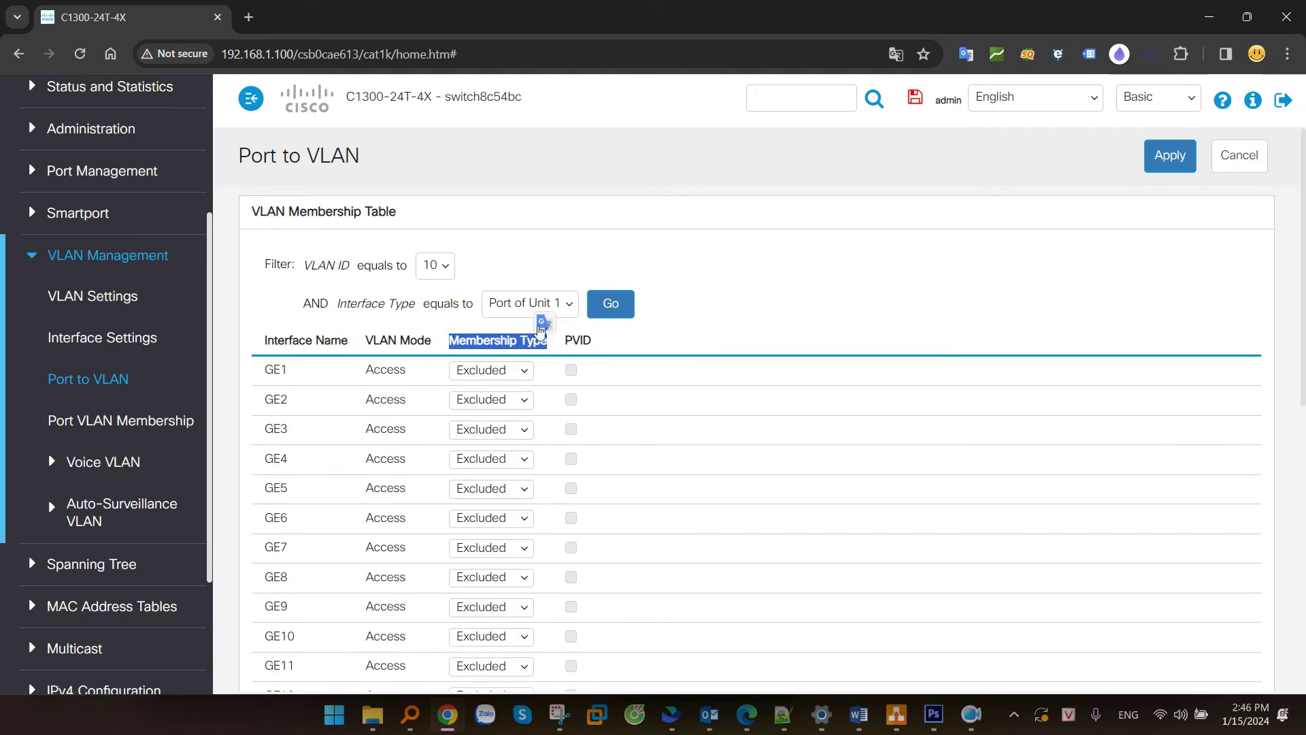
pyautogui.click(521, 370)
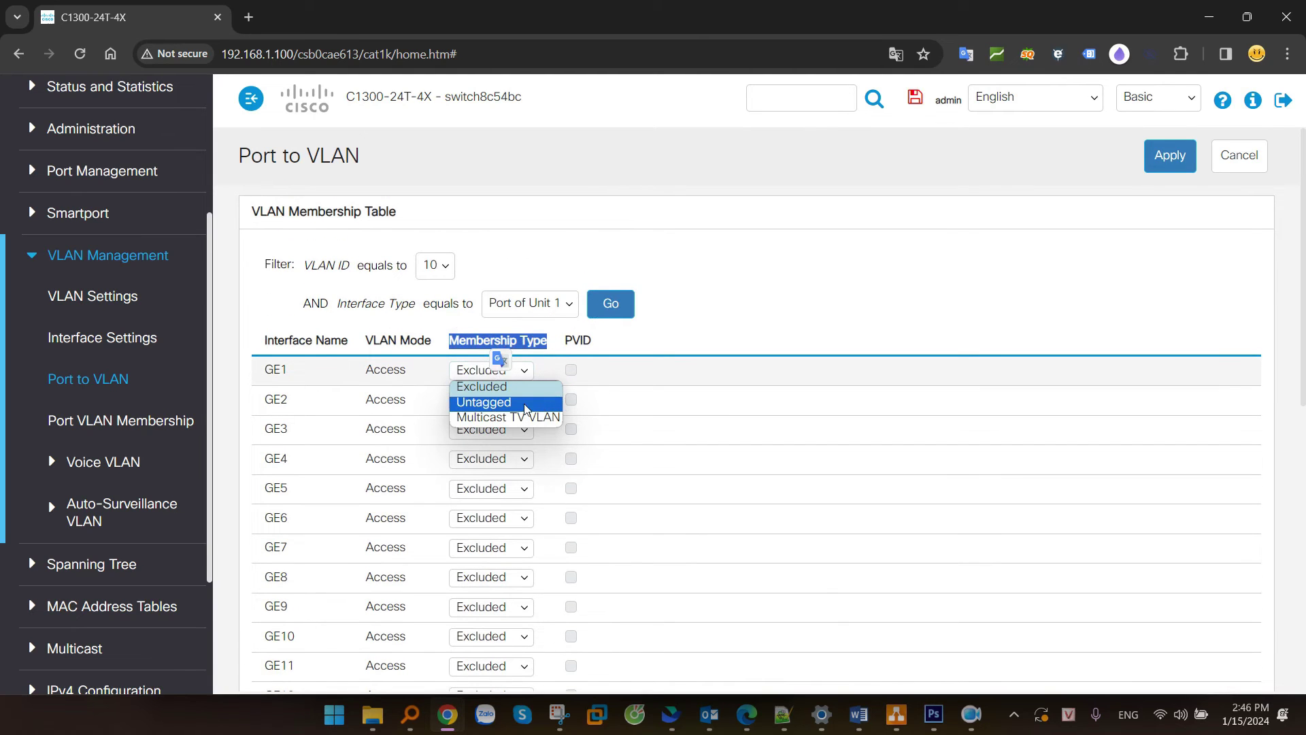
pyautogui.click(501, 403)
pyautogui.click(641, 392)
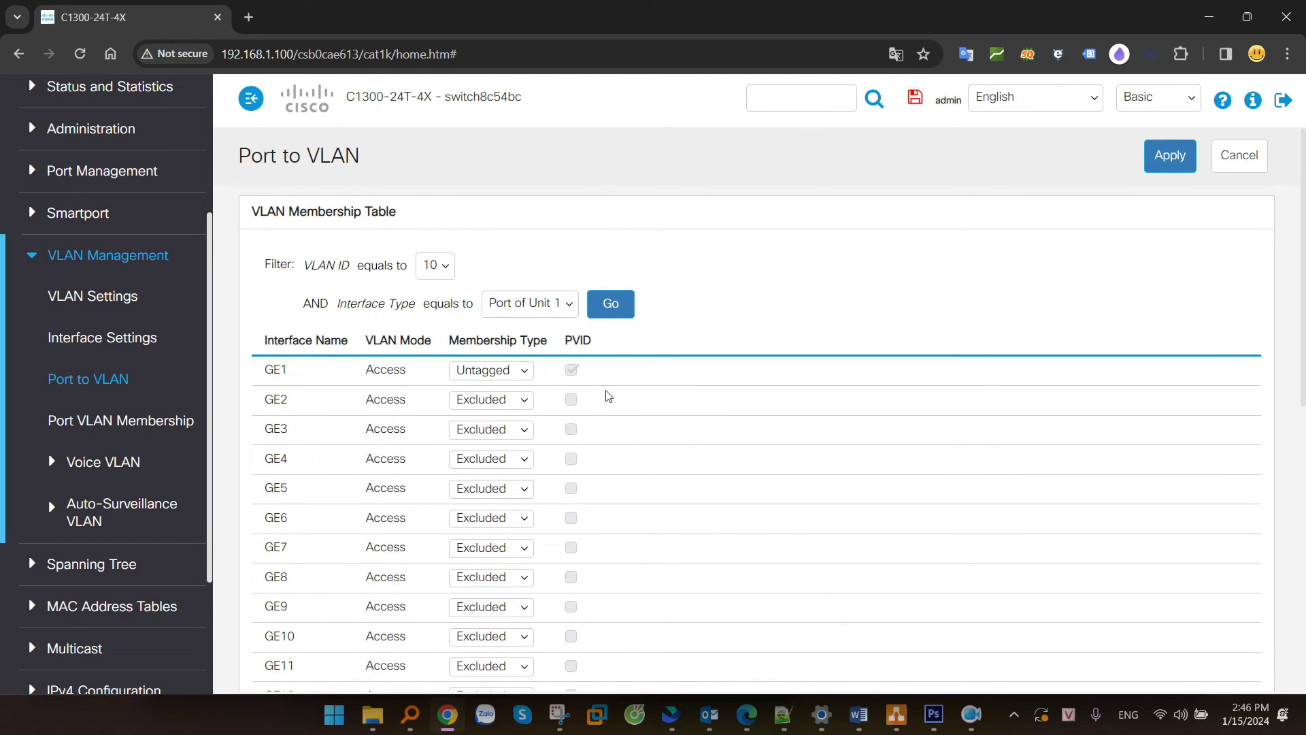
# Set the membership type of ports GE2 through GE7 in VLAN 10 to Untagged and apply the port memberships.
pyautogui.click(515, 401)
pyautogui.click(500, 428)
pyautogui.click(479, 430)
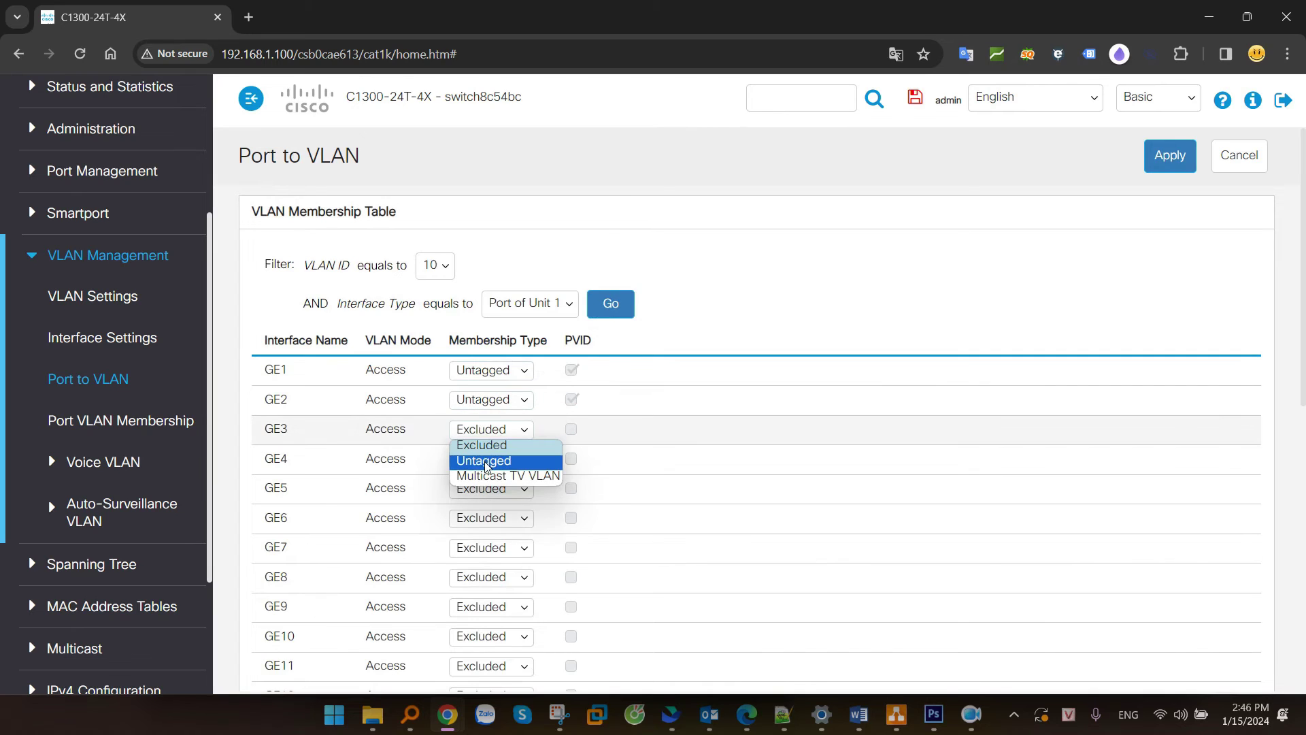
pyautogui.click(480, 457)
pyautogui.click(481, 459)
pyautogui.click(471, 488)
pyautogui.click(471, 490)
pyautogui.click(478, 521)
pyautogui.click(477, 519)
pyautogui.click(485, 551)
pyautogui.click(485, 552)
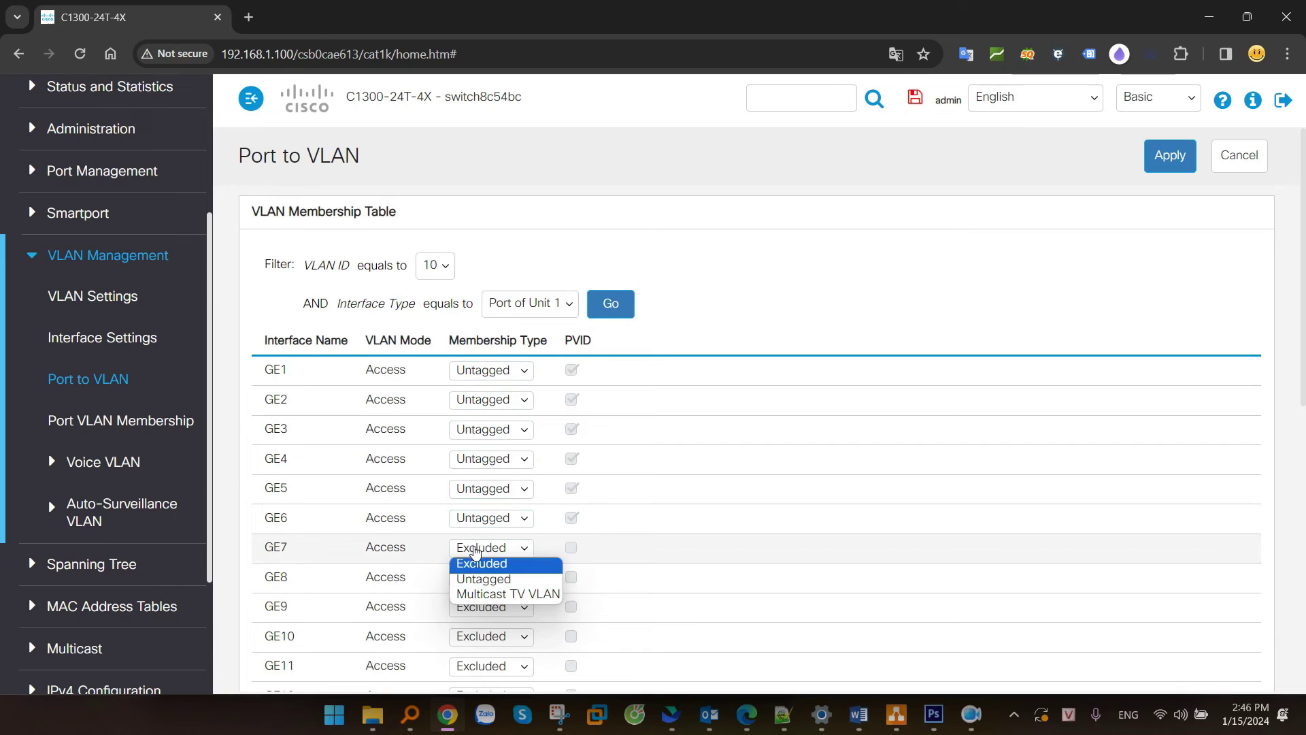
pyautogui.click(485, 579)
pyautogui.moveTo(585, 554); pyautogui.dragTo(274, 376)
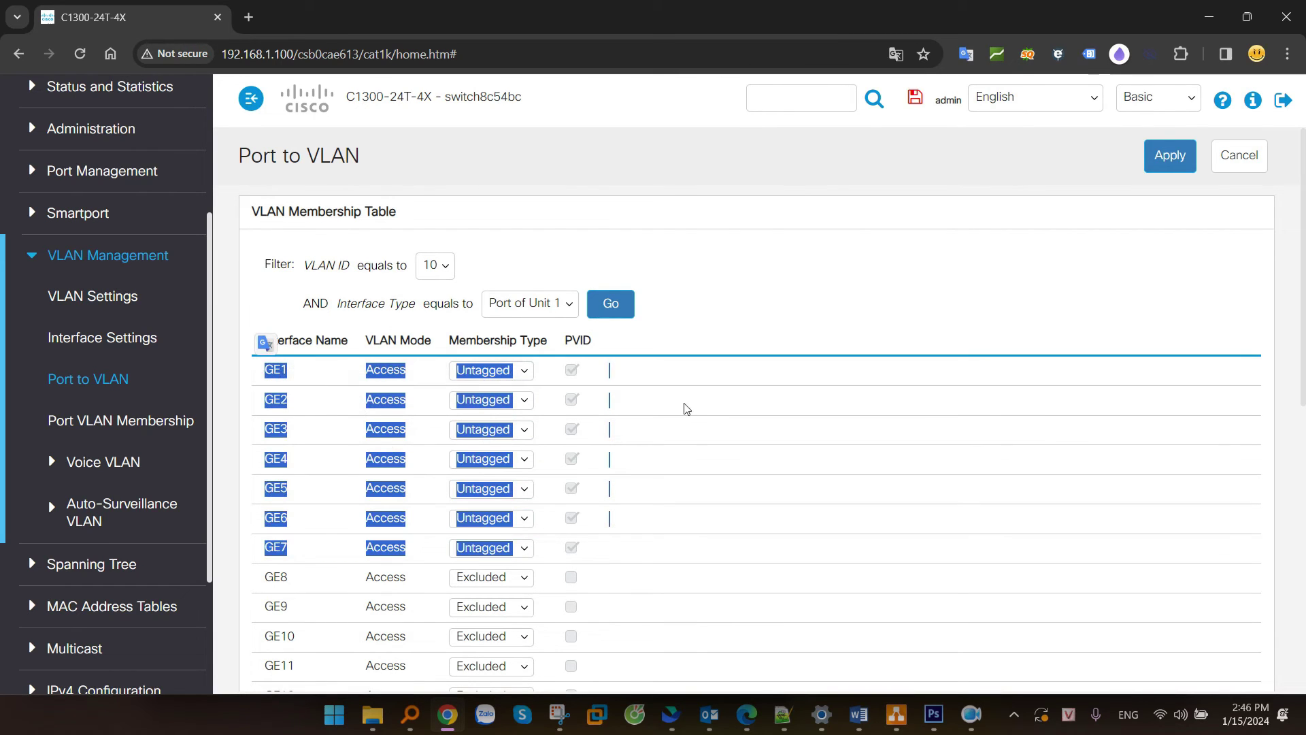
pyautogui.click(1167, 156)
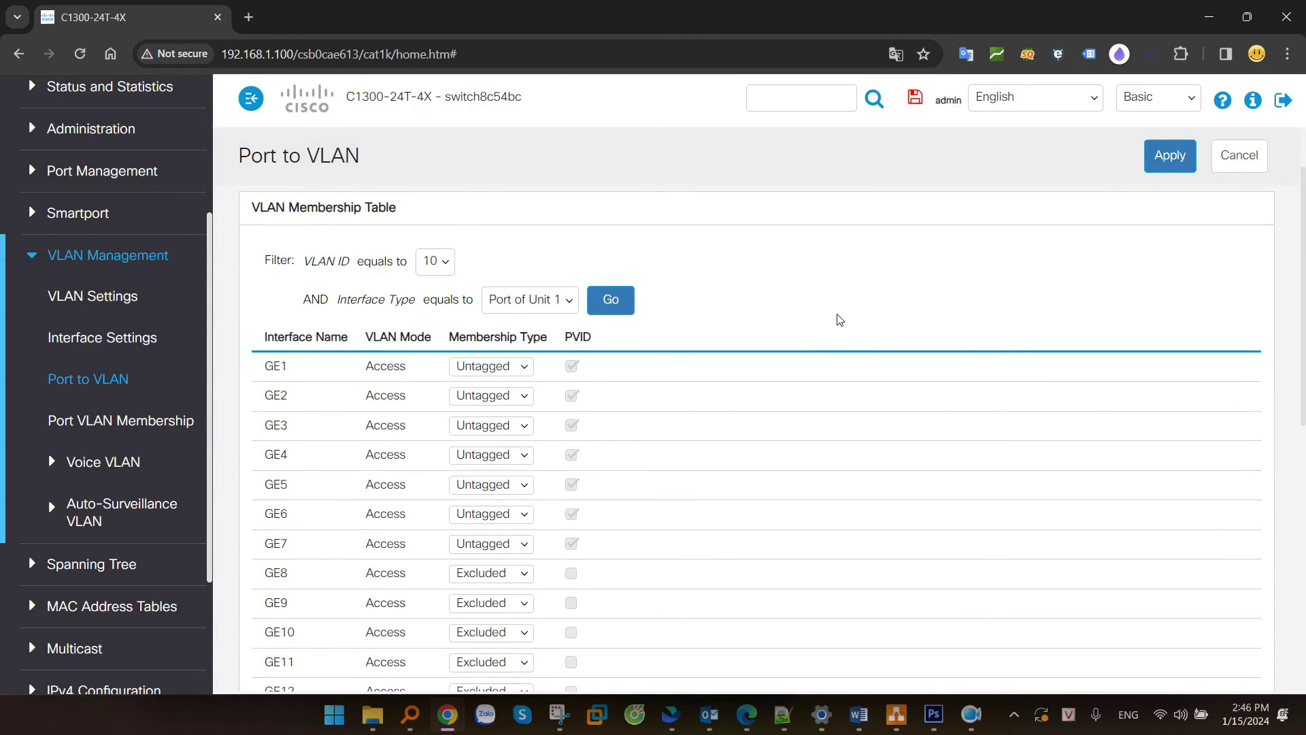
# Mark the G8-15 label on the network diagram in Snipping Tool and return to the switch's Port to VLAN page.
pyautogui.scroll(-1, 820, 320)
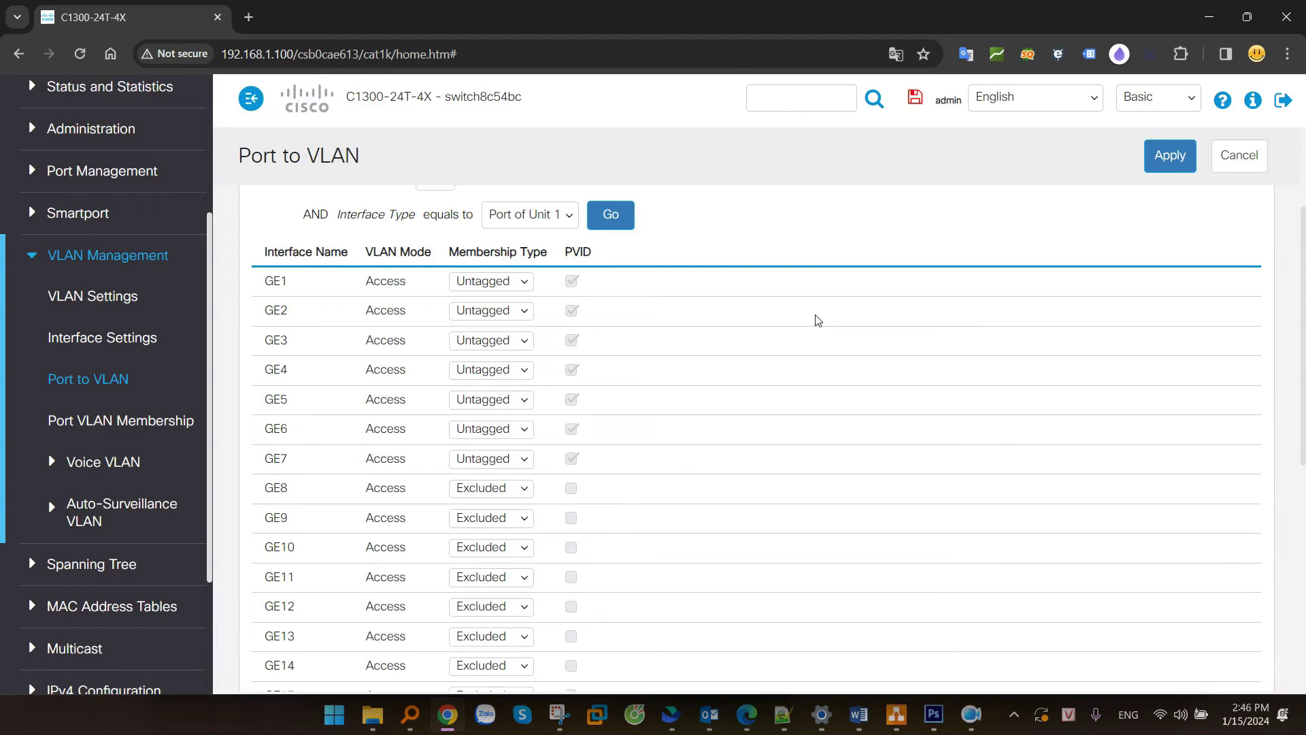
pyautogui.click(559, 714)
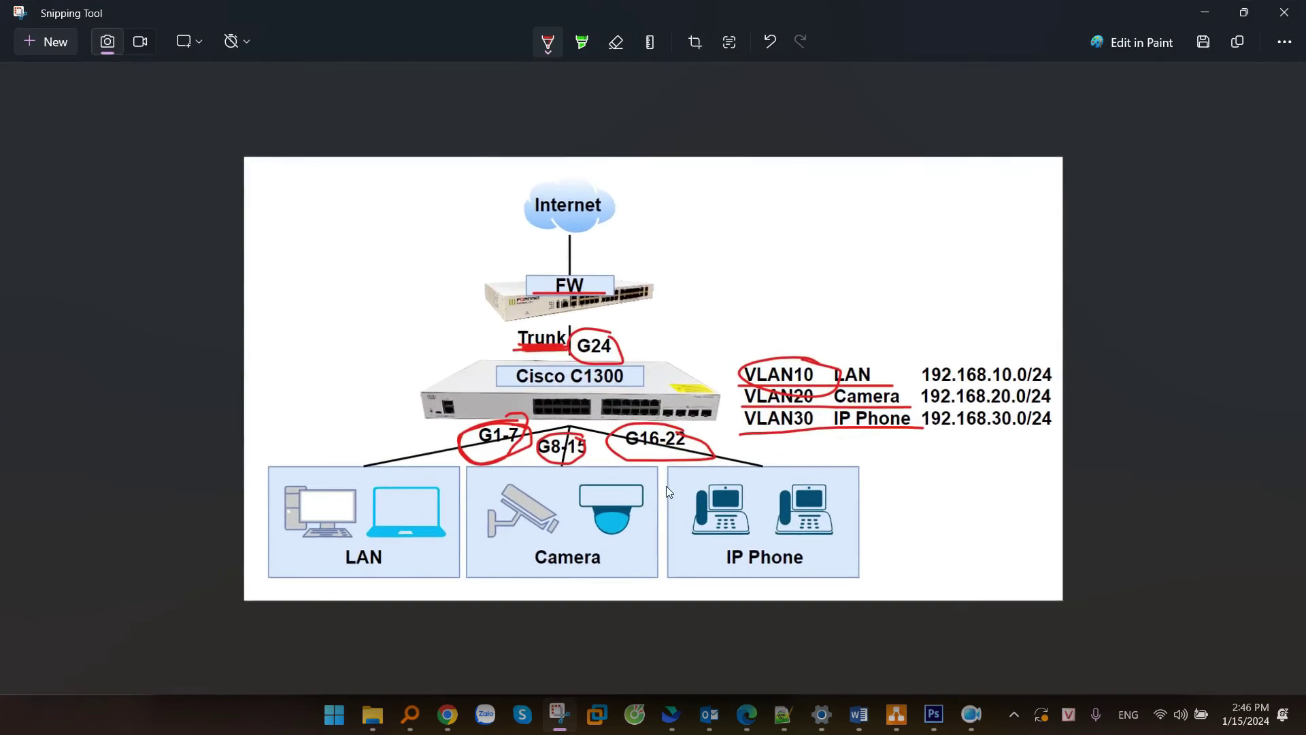
pyautogui.moveTo(575, 439)
pyautogui.mouseDown()
pyautogui.moveTo(604, 455)
pyautogui.moveTo(565, 441)
pyautogui.mouseUp()
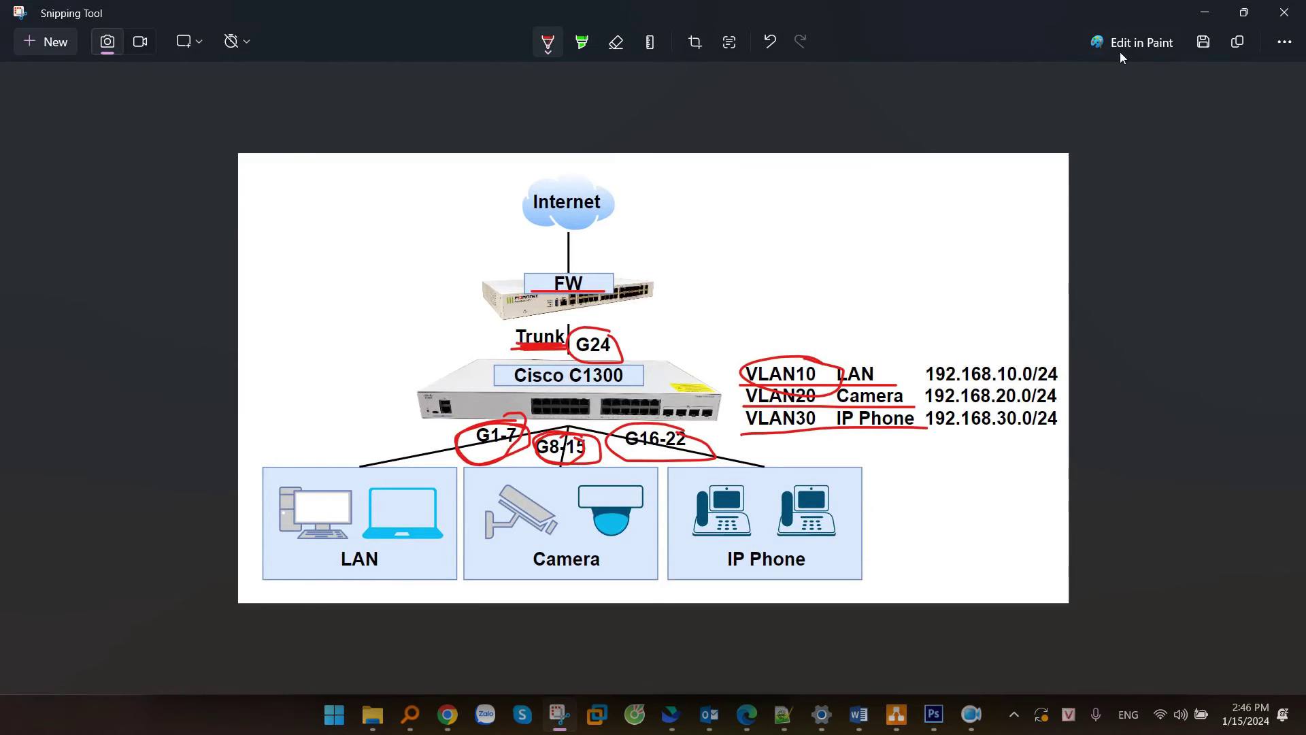
pyautogui.click(1205, 13)
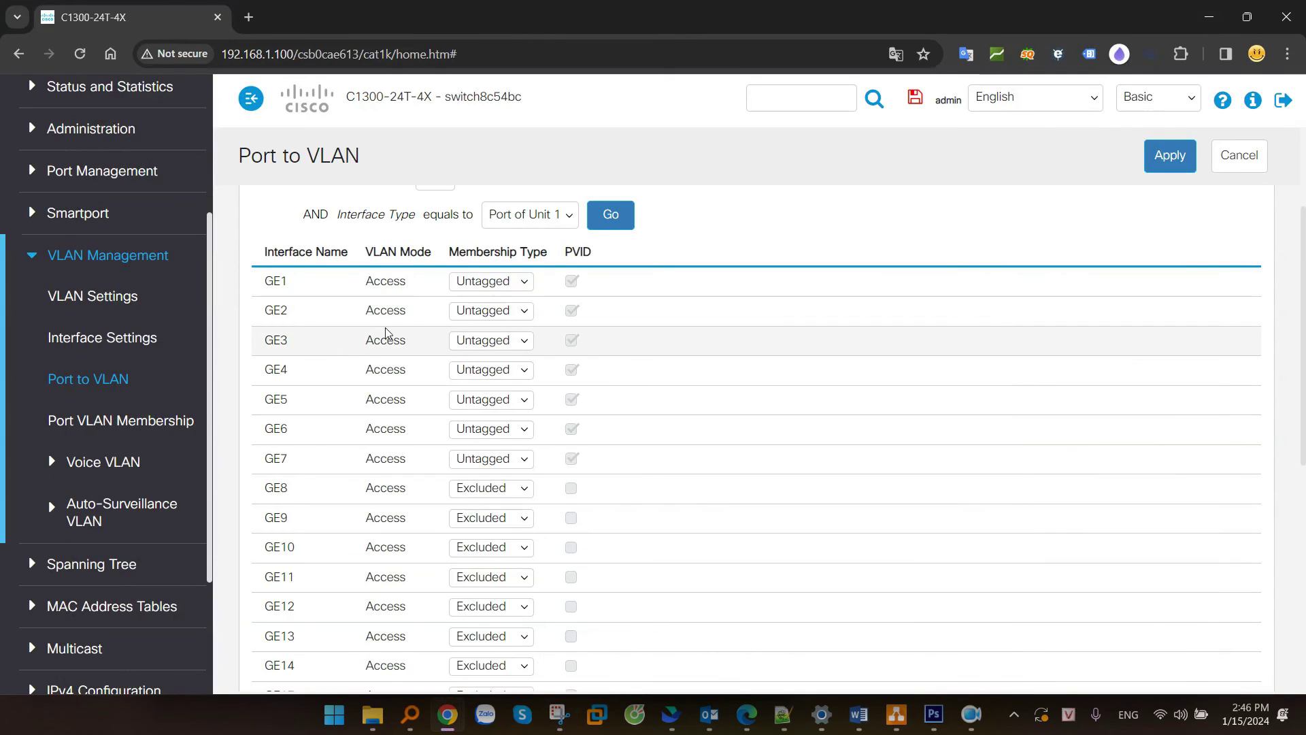
# Filter the VLAN Membership Table by VLAN ID 20 for the ports of Unit 1.
pyautogui.click(446, 346)
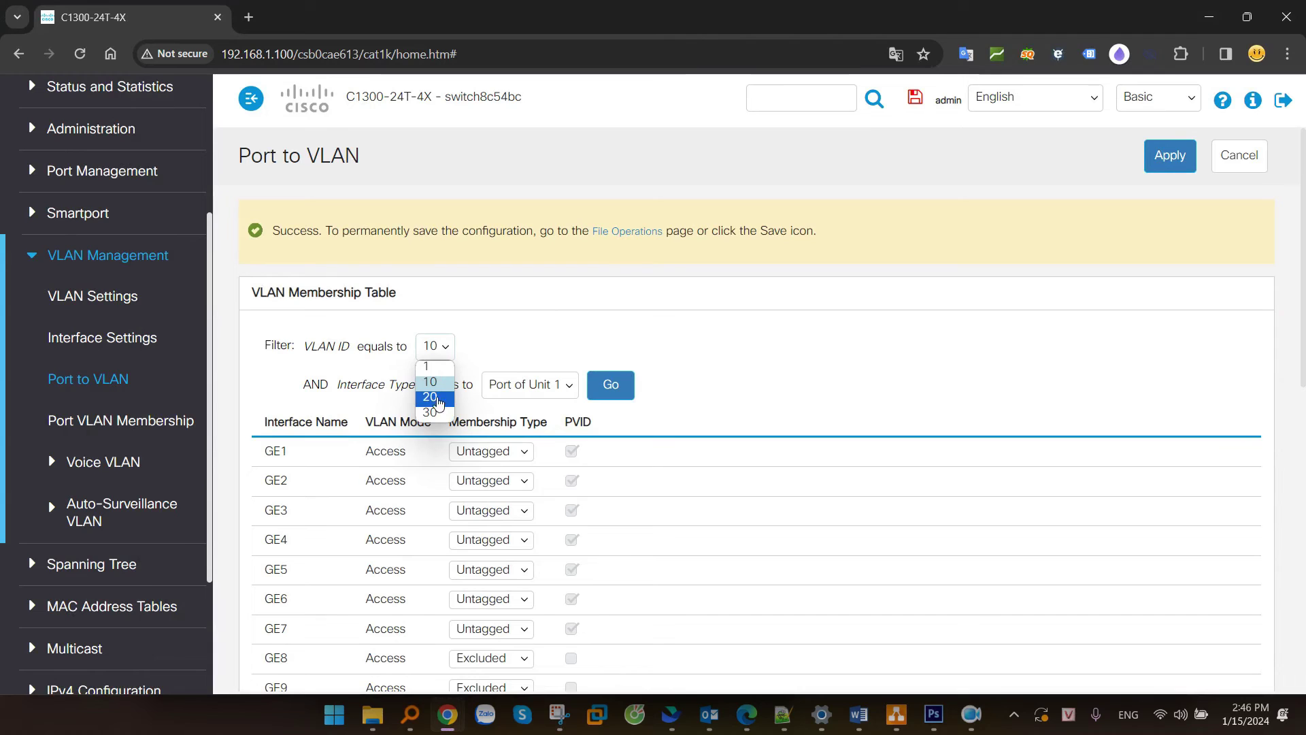
pyautogui.click(435, 396)
pyautogui.click(611, 385)
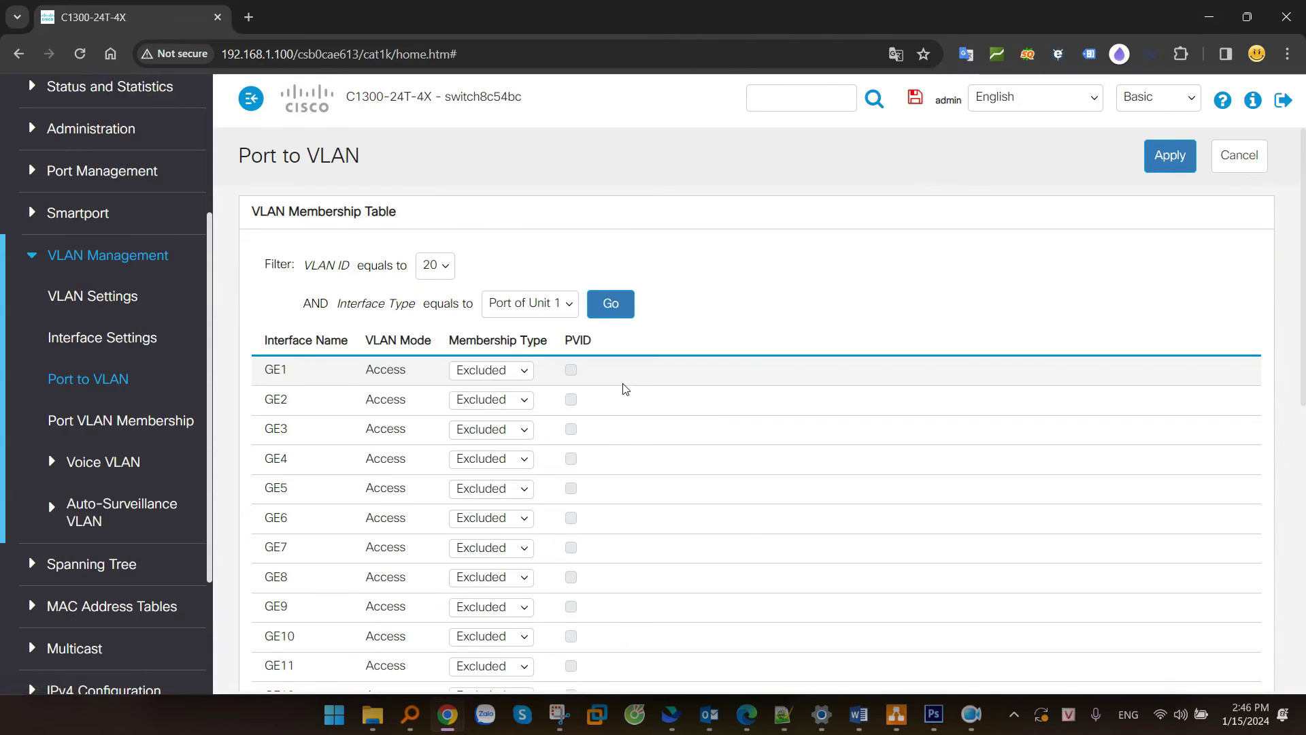
# Set the membership type of ports GE8 through GE15 in VLAN 20 to Untagged and apply the port memberships.
pyautogui.scroll(-1, 626, 389)
pyautogui.scroll(-1, 548, 369)
pyautogui.click(501, 408)
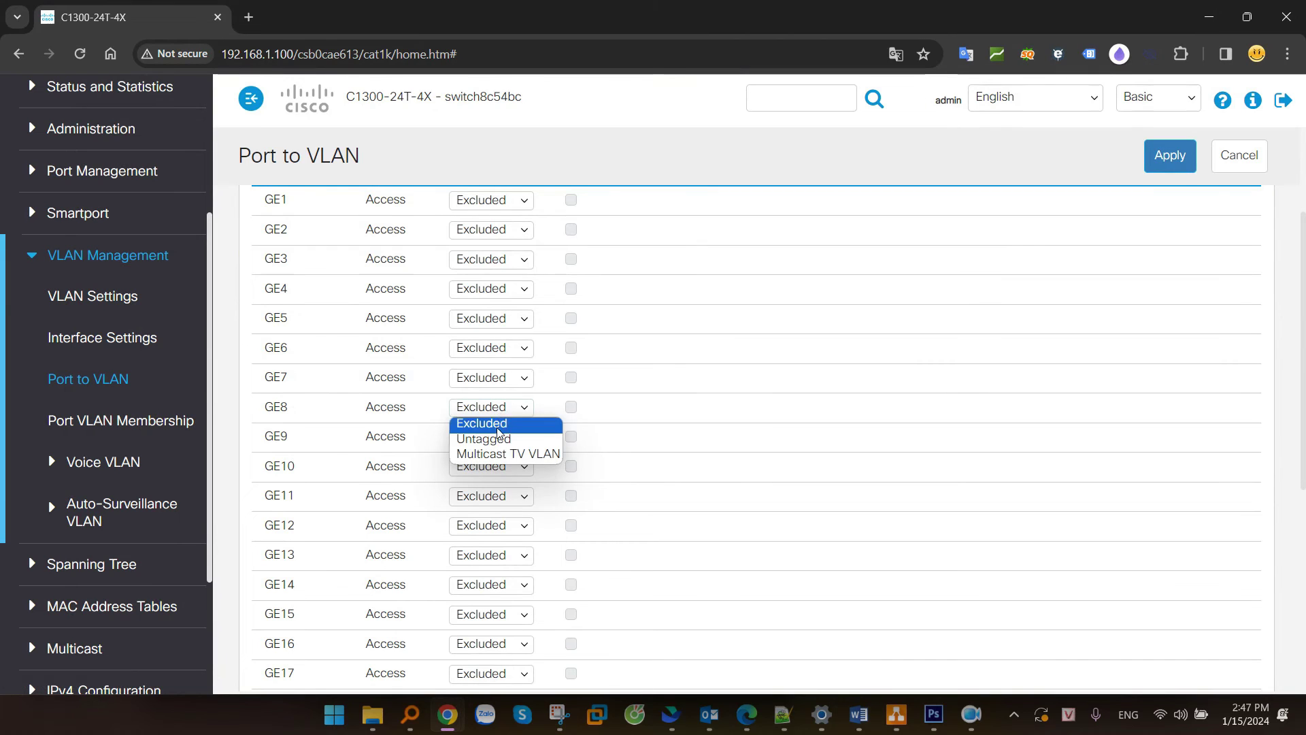
pyautogui.click(477, 439)
pyautogui.click(476, 437)
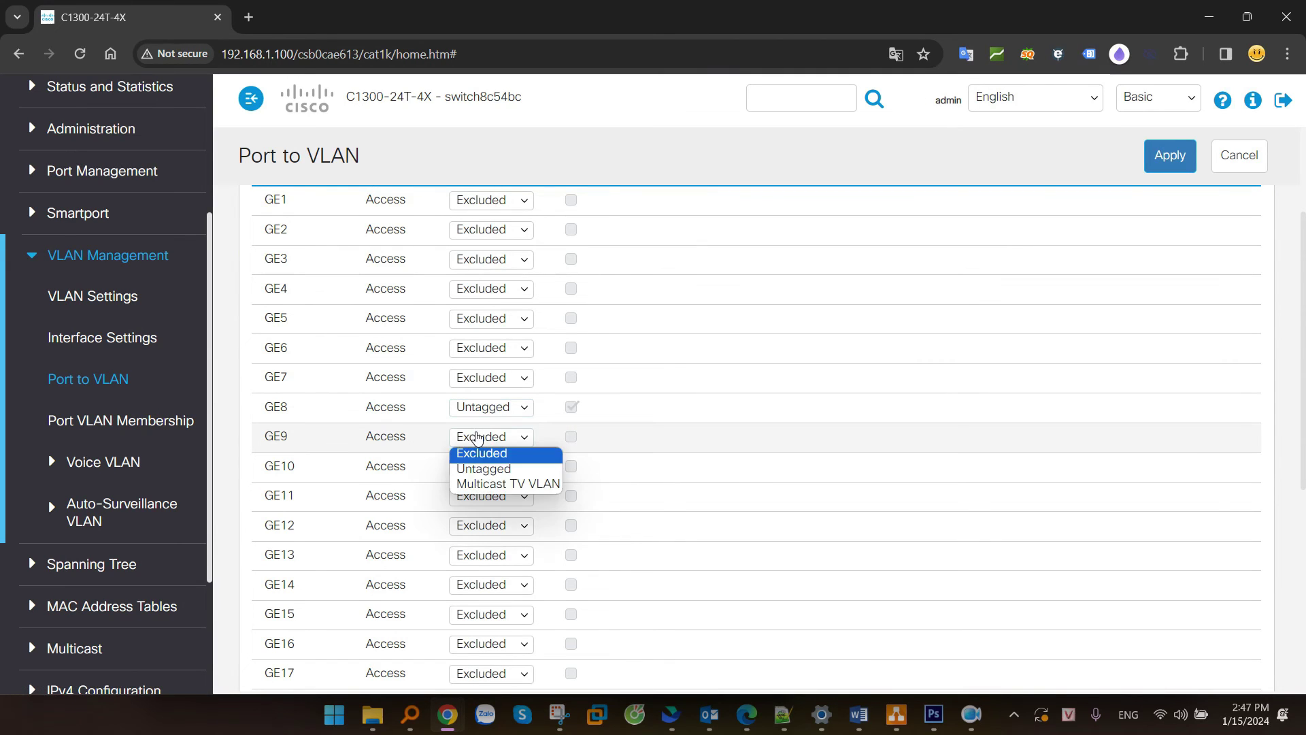
pyautogui.click(483, 468)
pyautogui.click(484, 467)
pyautogui.click(481, 498)
pyautogui.click(481, 499)
pyautogui.click(481, 527)
pyautogui.click(481, 527)
pyautogui.click(475, 556)
pyautogui.click(479, 556)
pyautogui.click(481, 587)
pyautogui.click(471, 586)
pyautogui.click(482, 616)
pyautogui.click(476, 616)
pyautogui.click(481, 646)
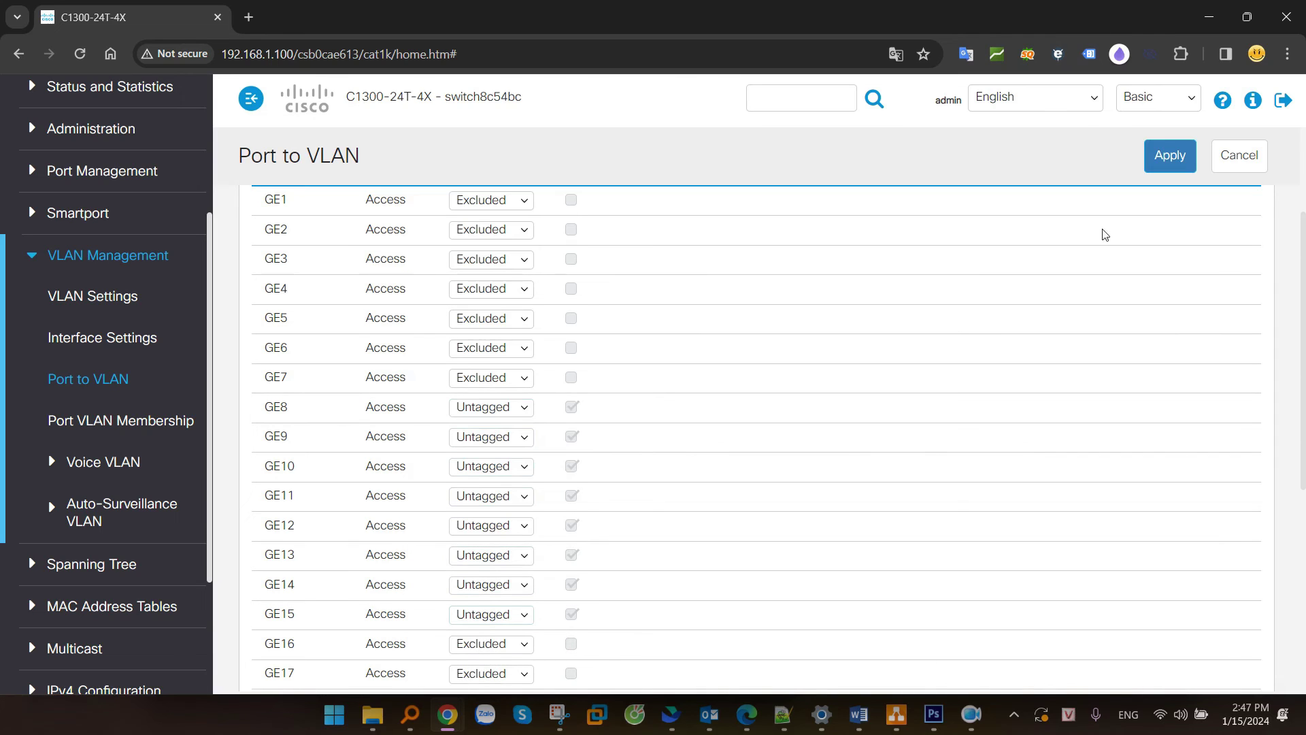
pyautogui.click(1170, 156)
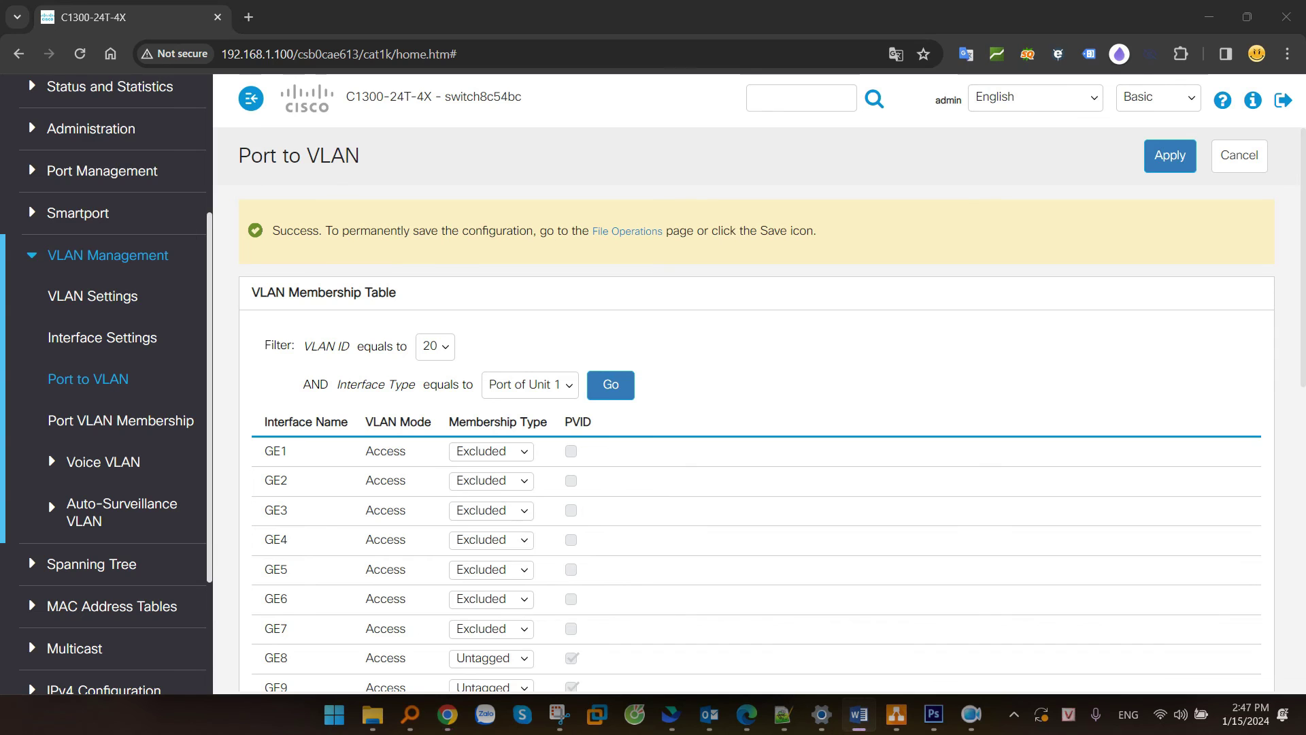
# Mark the G16-22 label on the network diagram in Snipping Tool and return to the switch's Port to VLAN page.
pyautogui.click(559, 715)
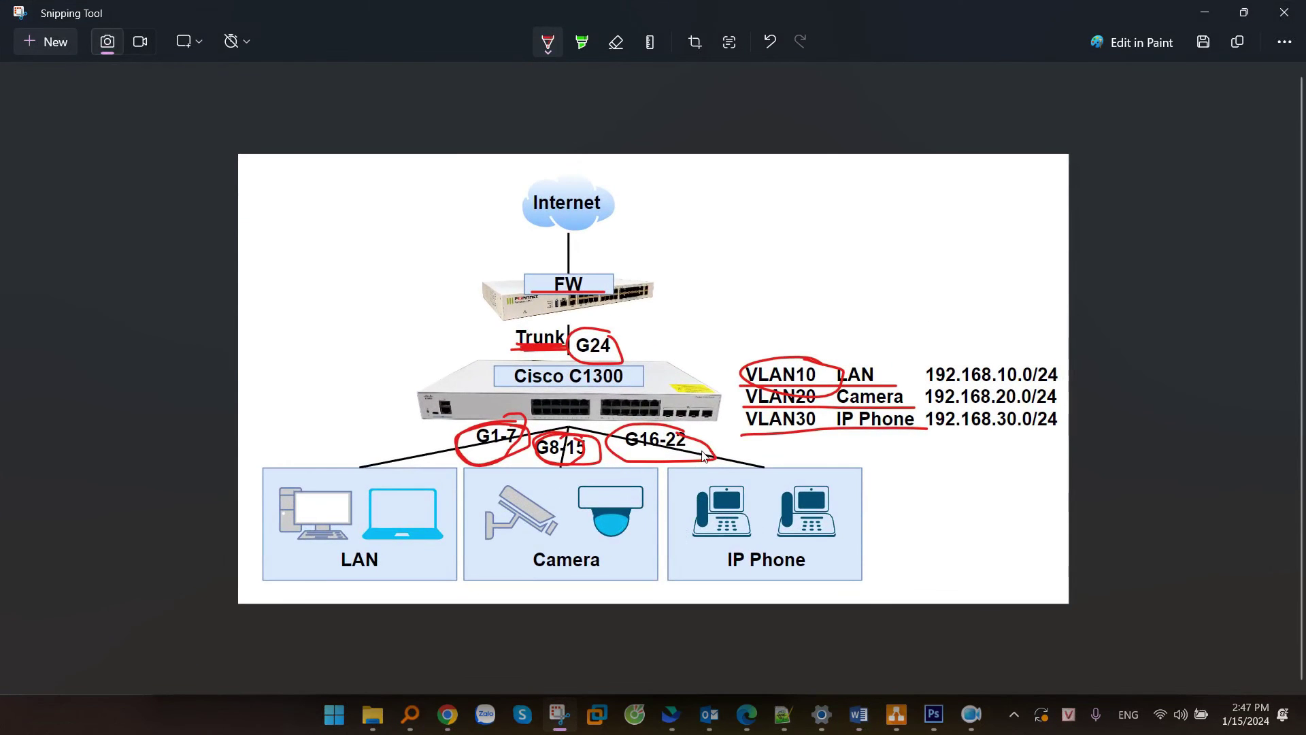
pyautogui.moveTo(687, 430); pyautogui.dragTo(696, 464)
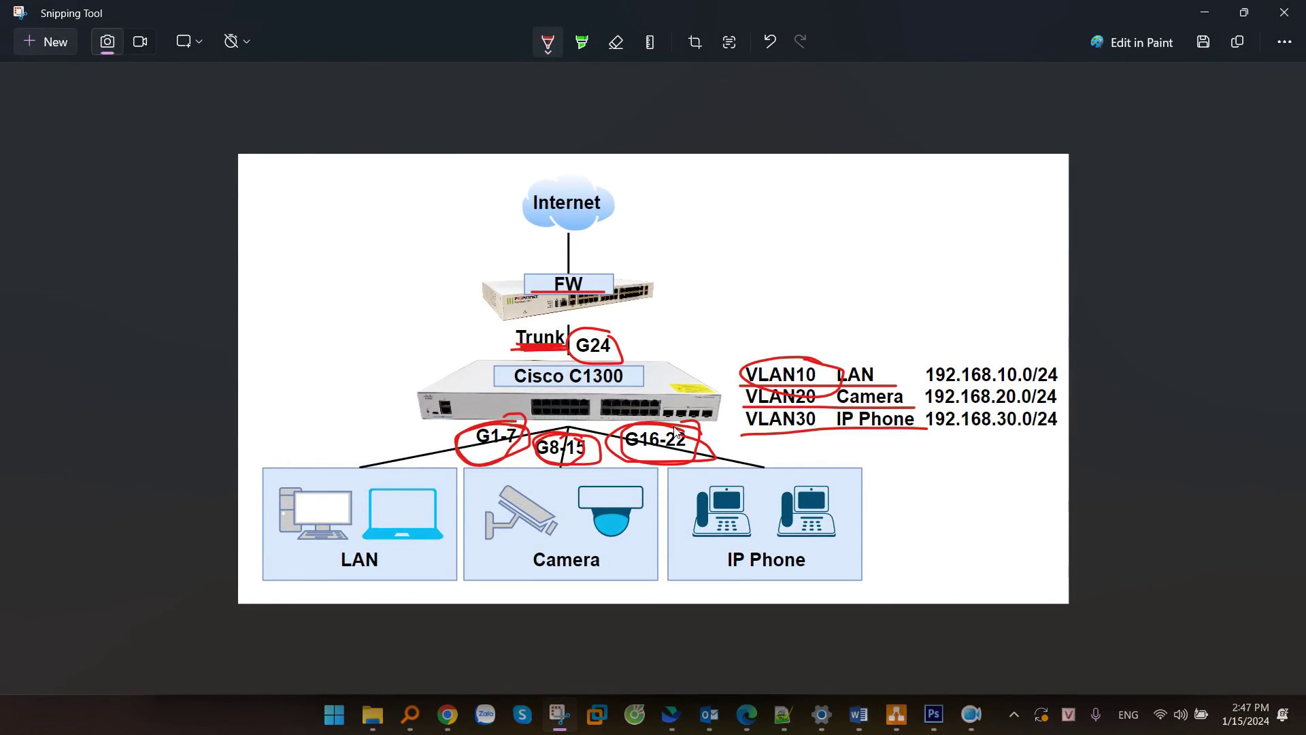
pyautogui.click(1205, 13)
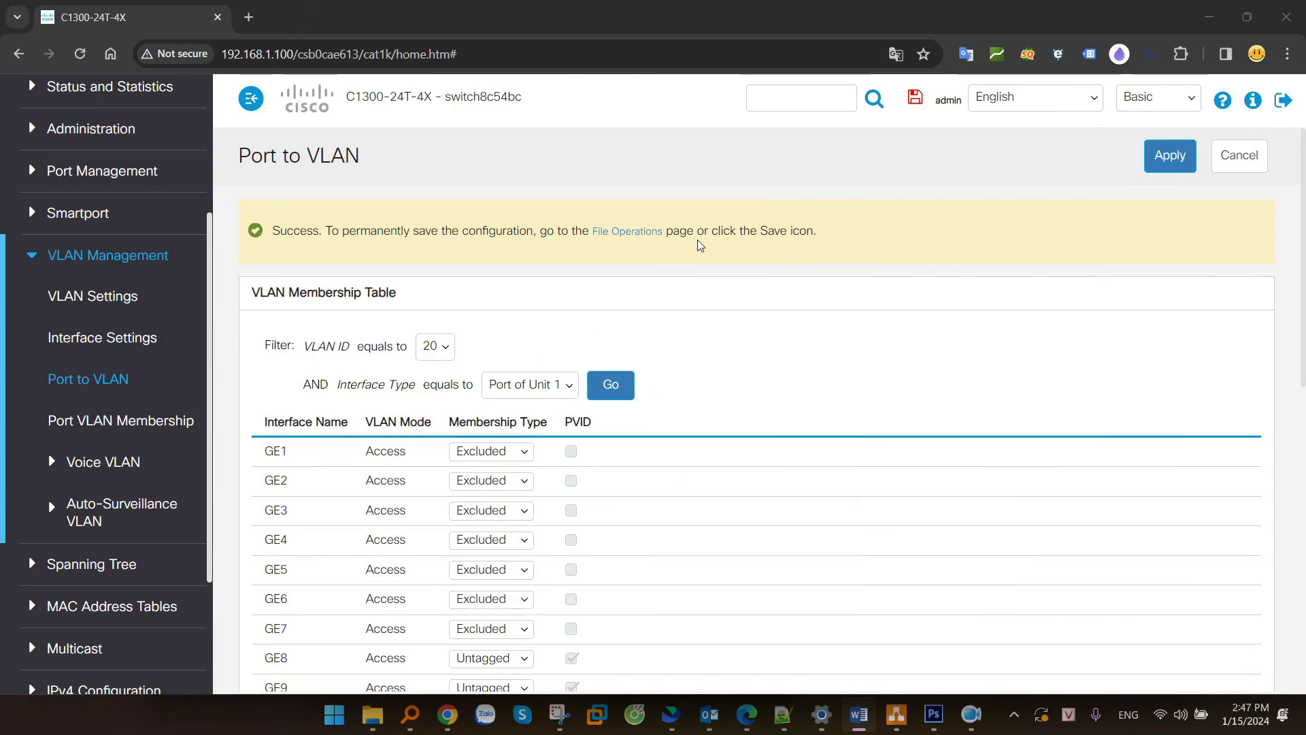
# Filter the VLAN Membership Table by VLAN ID 30 for the ports of Unit 1.
pyautogui.click(435, 347)
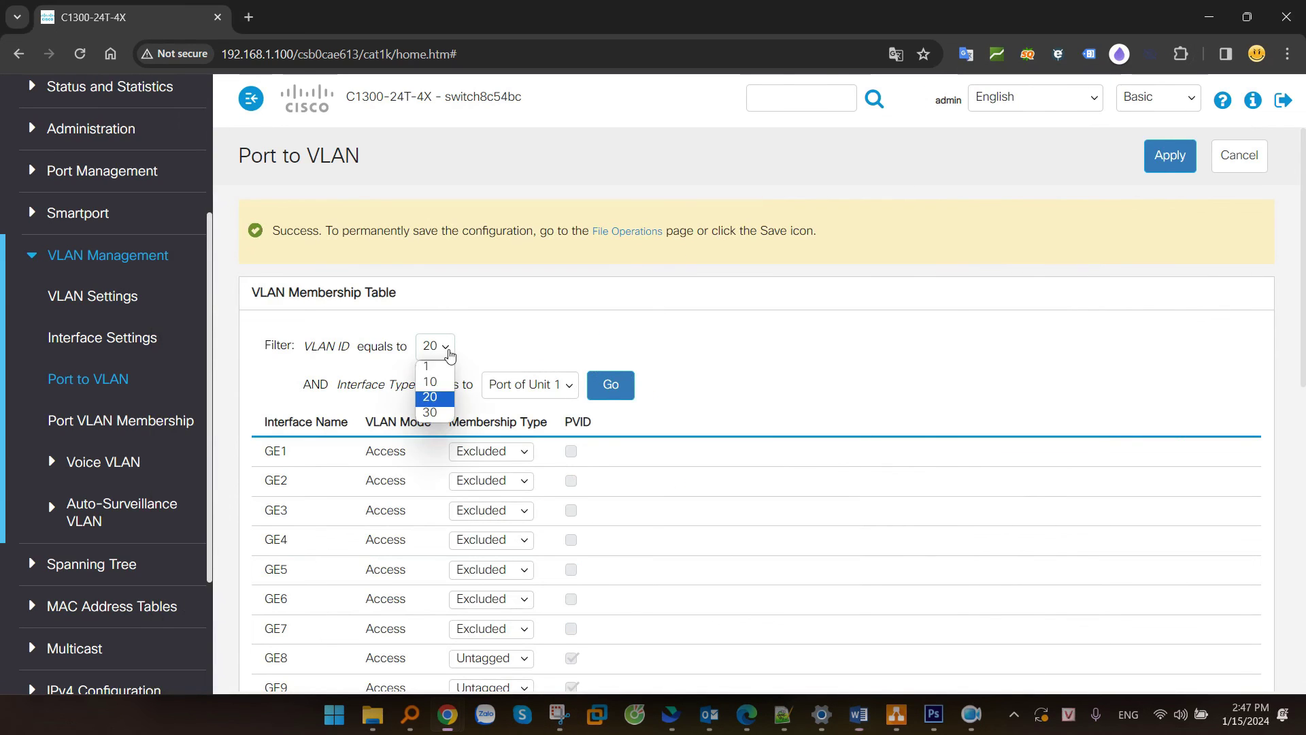
pyautogui.click(432, 411)
pyautogui.click(611, 386)
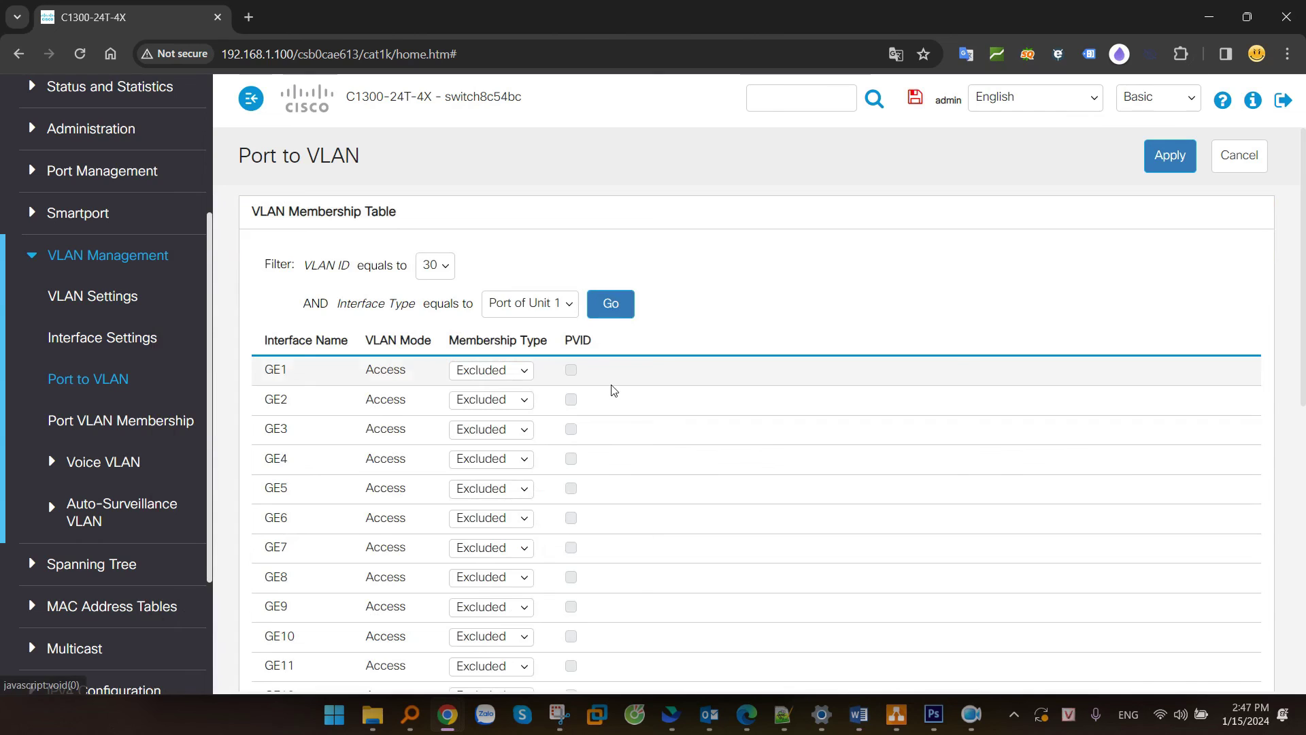
# Set the membership type of ports GE16 through GE22 in VLAN 30 to Untagged and apply the port memberships.
pyautogui.scroll(-1, 596, 379)
pyautogui.scroll(-6, 596, 379)
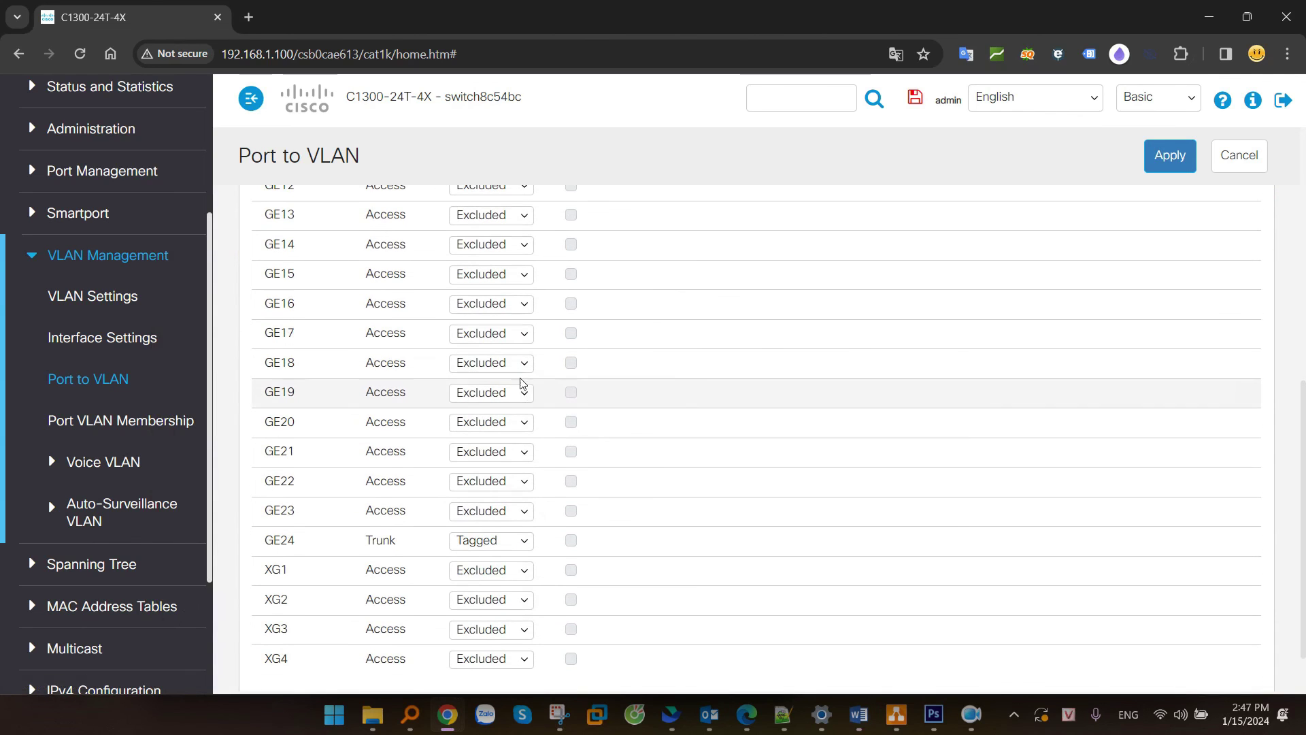
pyautogui.click(490, 305)
pyautogui.click(485, 335)
pyautogui.click(485, 334)
pyautogui.click(484, 365)
pyautogui.click(491, 362)
pyautogui.click(484, 392)
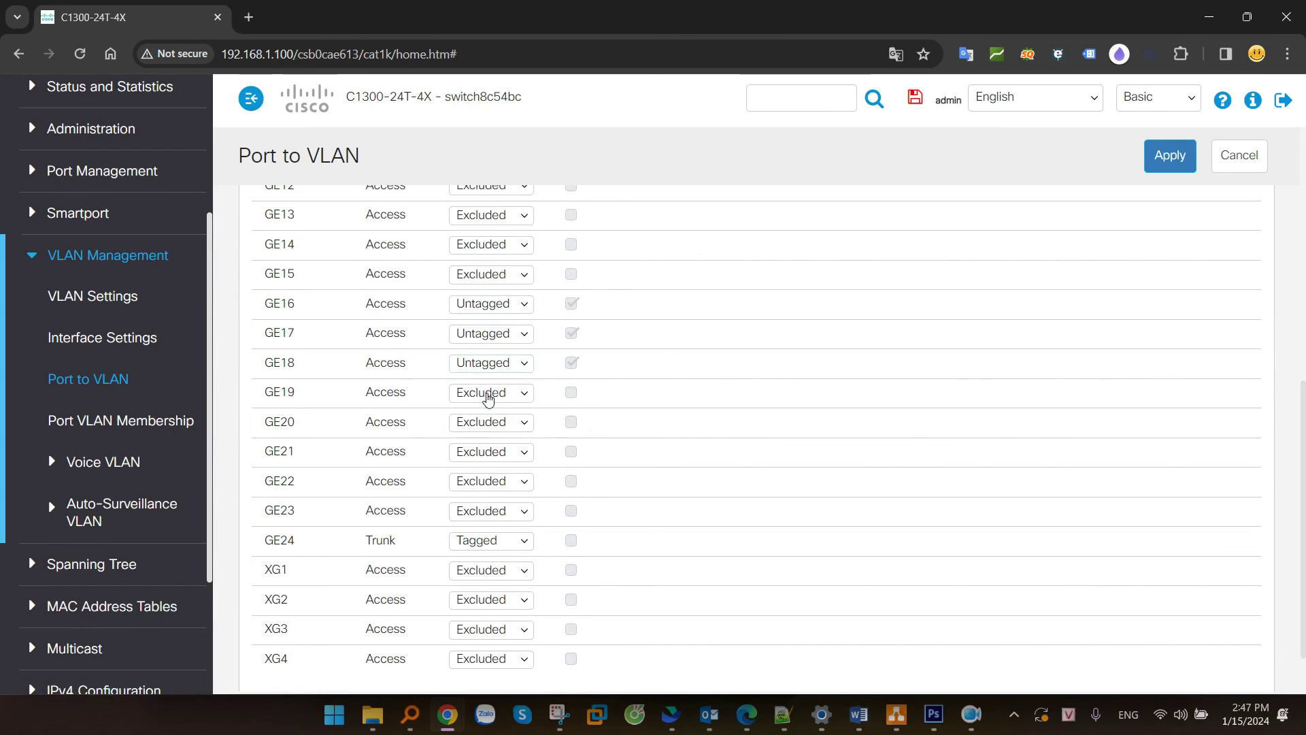
pyautogui.click(490, 392)
pyautogui.click(477, 425)
pyautogui.click(480, 422)
pyautogui.click(477, 454)
pyautogui.click(475, 455)
pyautogui.click(485, 484)
pyautogui.click(480, 481)
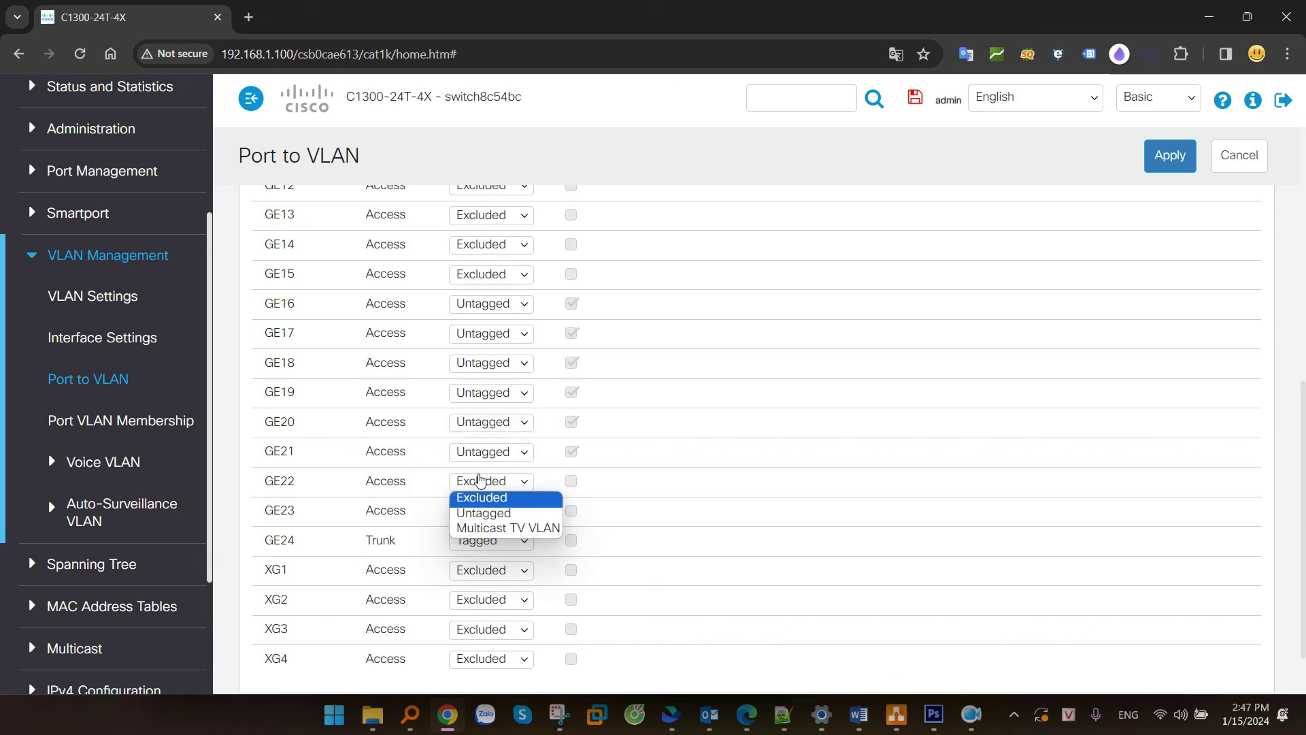
pyautogui.click(485, 515)
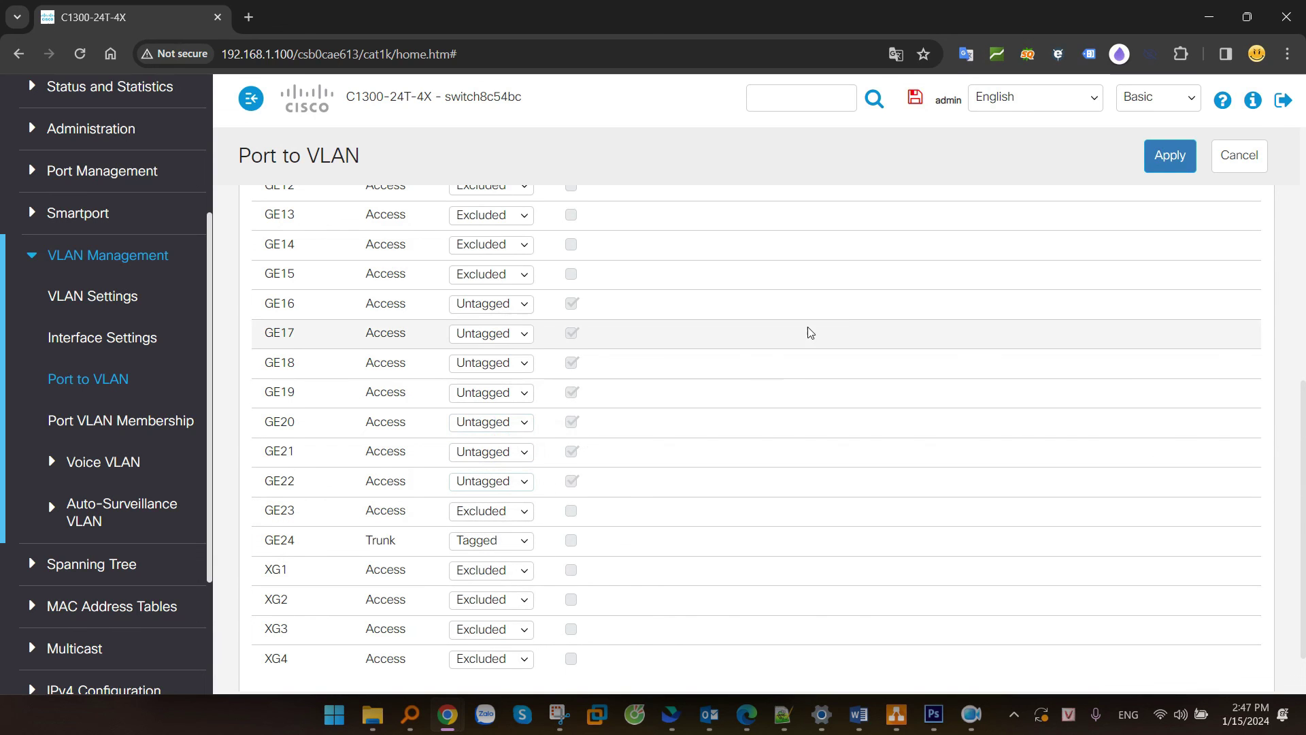
pyautogui.click(1170, 160)
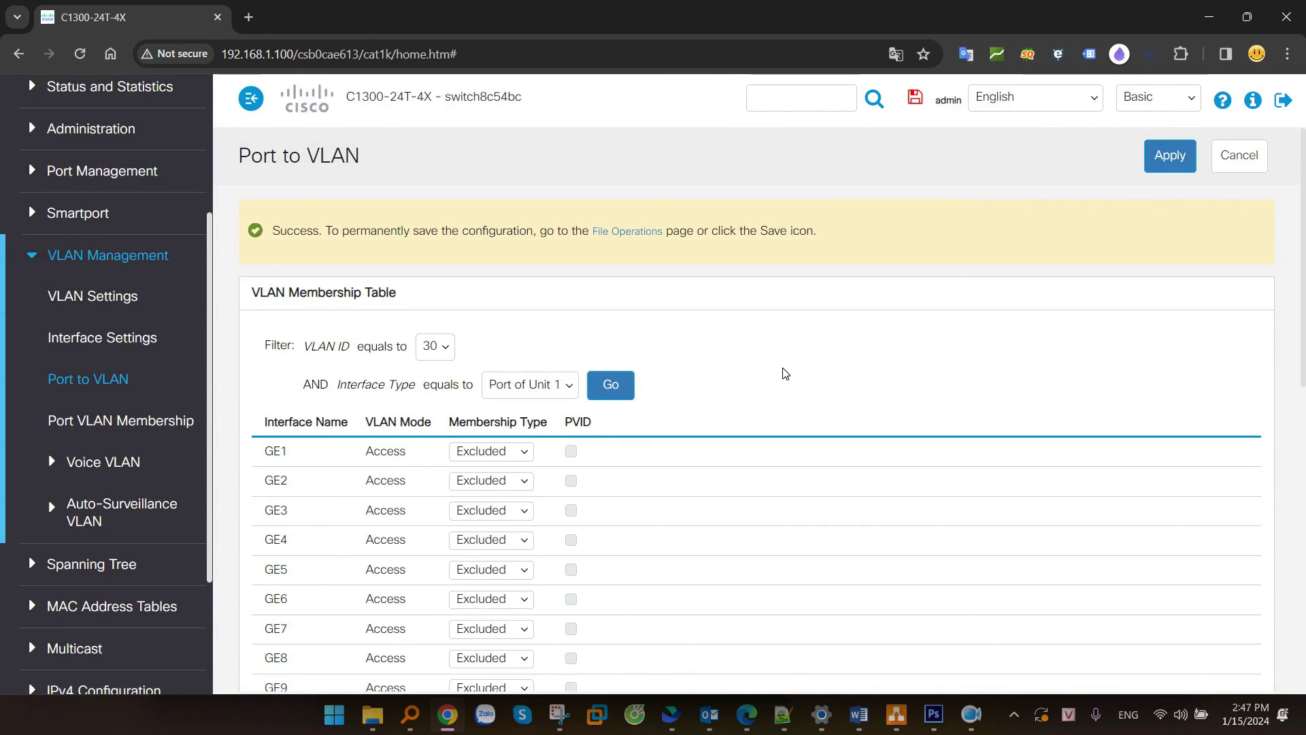
# Save the switch's configuration permanently and switch to Word.
pyautogui.click(920, 103)
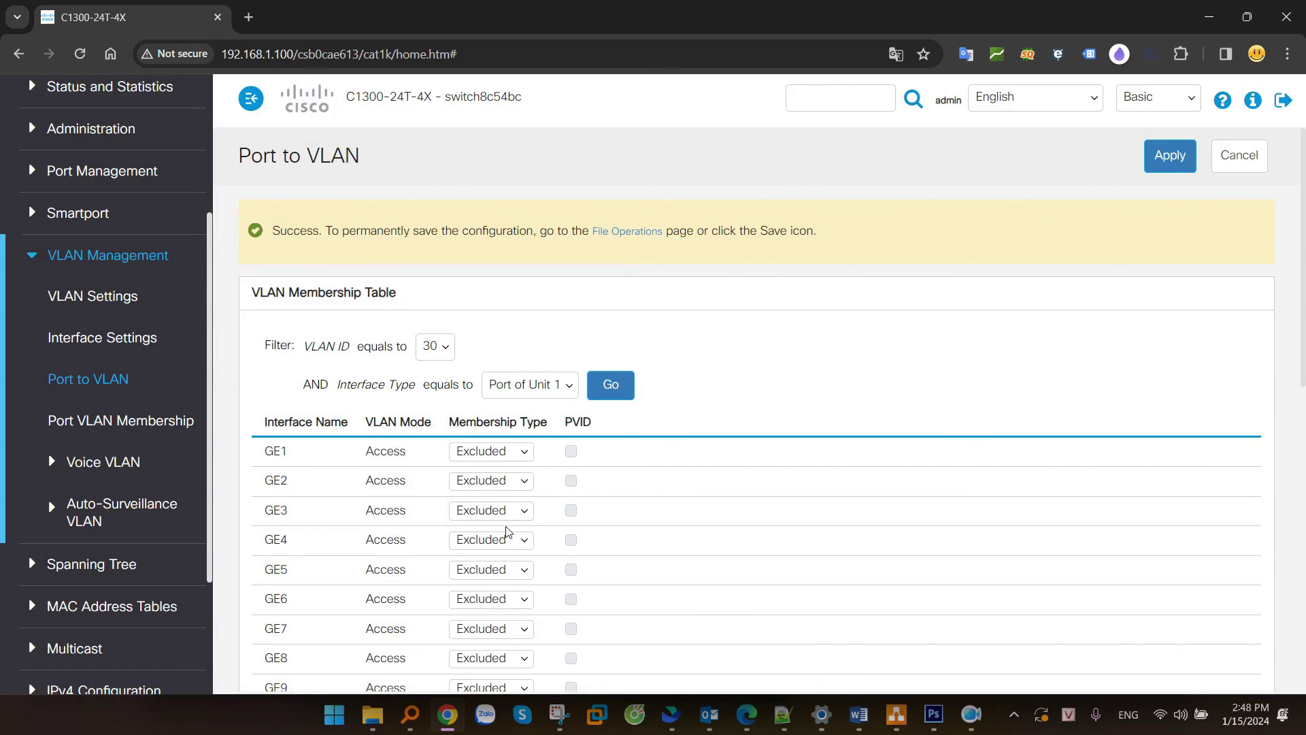
pyautogui.scroll(-6, 640, 487)
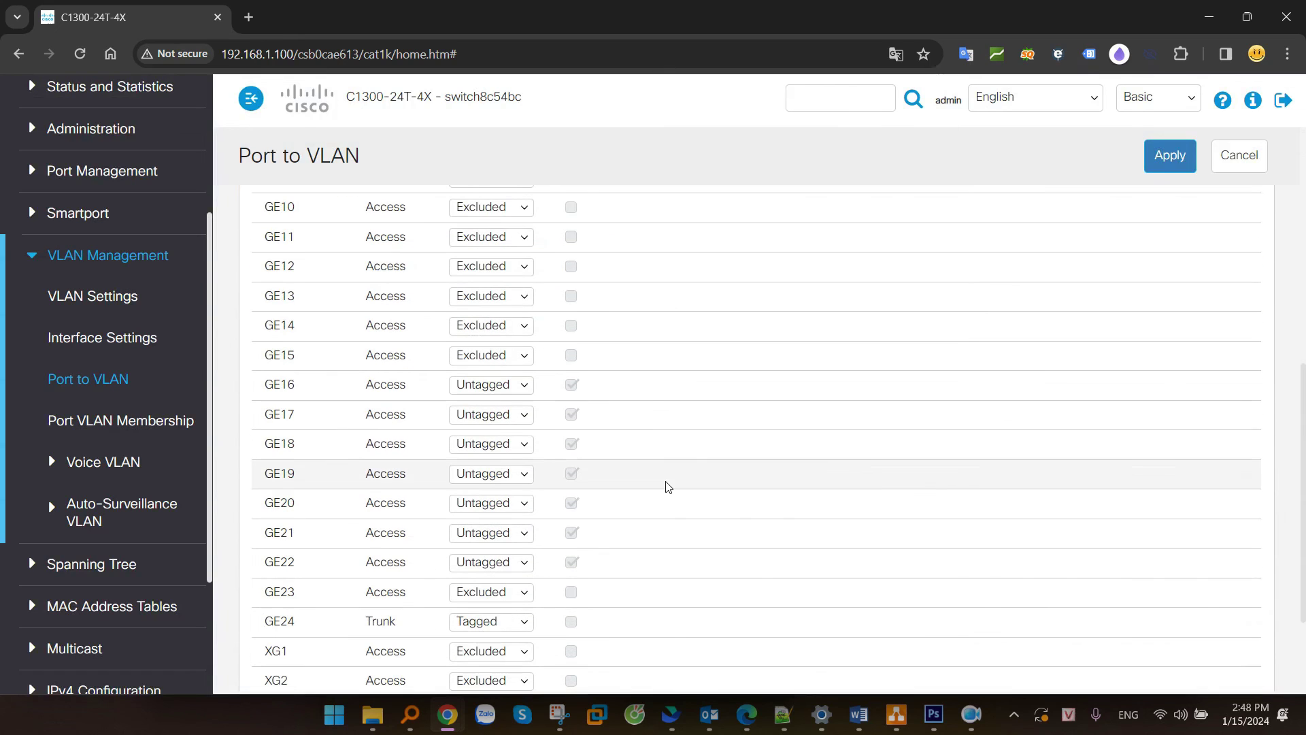
pyautogui.click(859, 714)
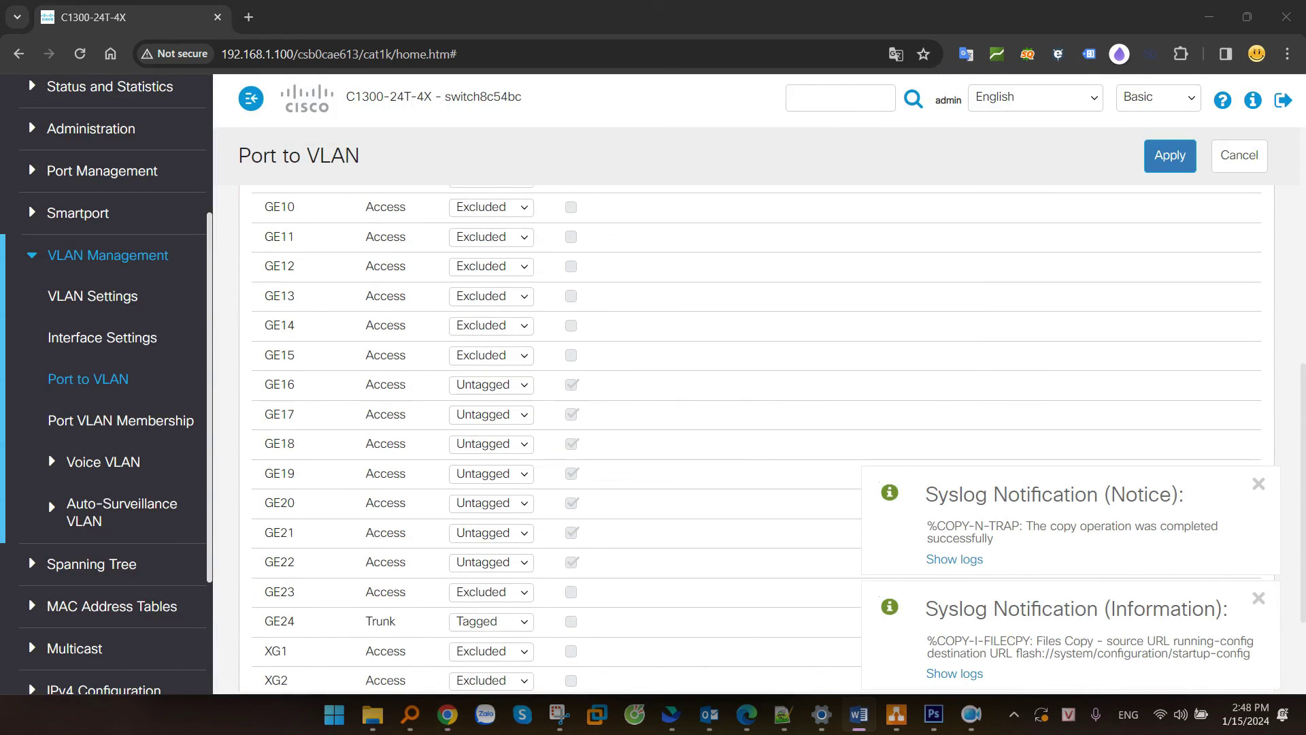